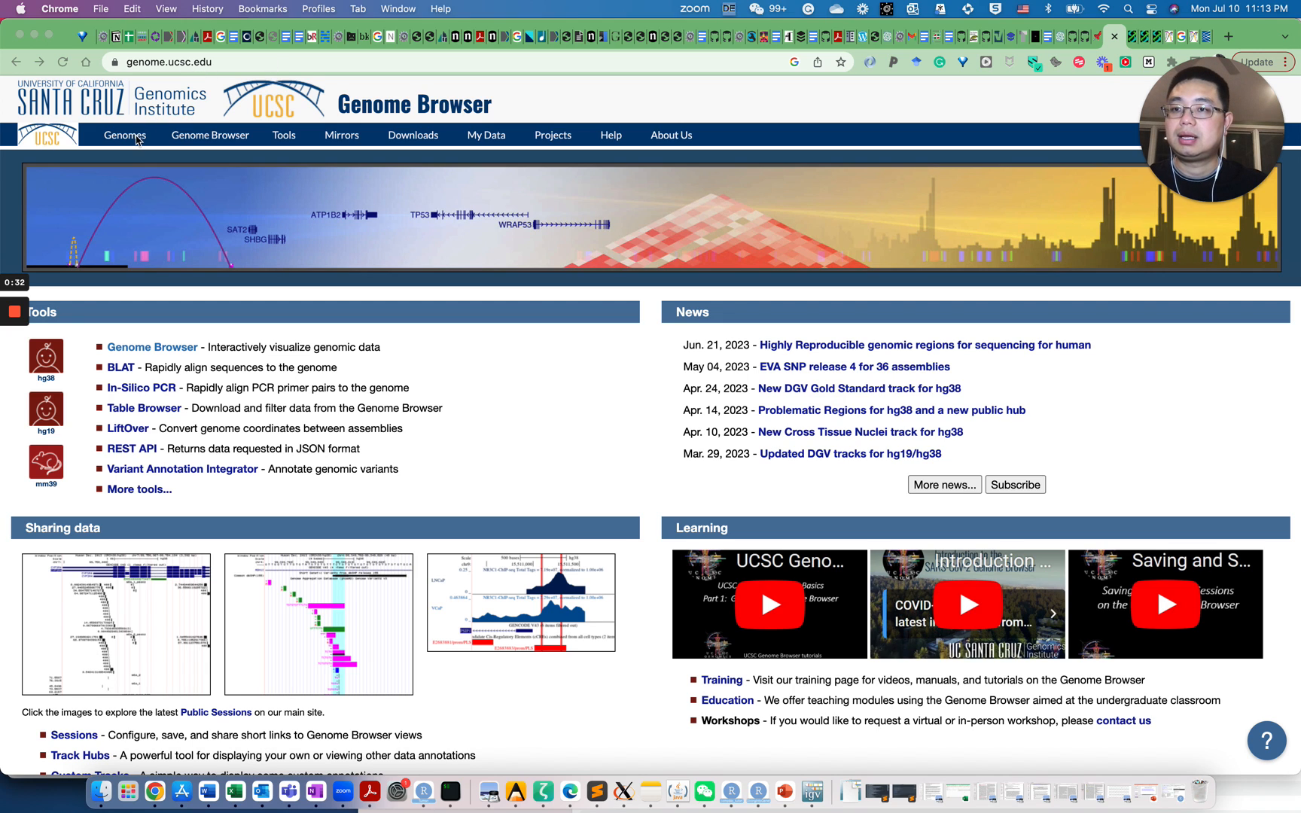
Switch the UCSC Genome Browser to the Human GRCh37/hg19 assembly view
left_click(238, 62)
mouse_move(134, 143)
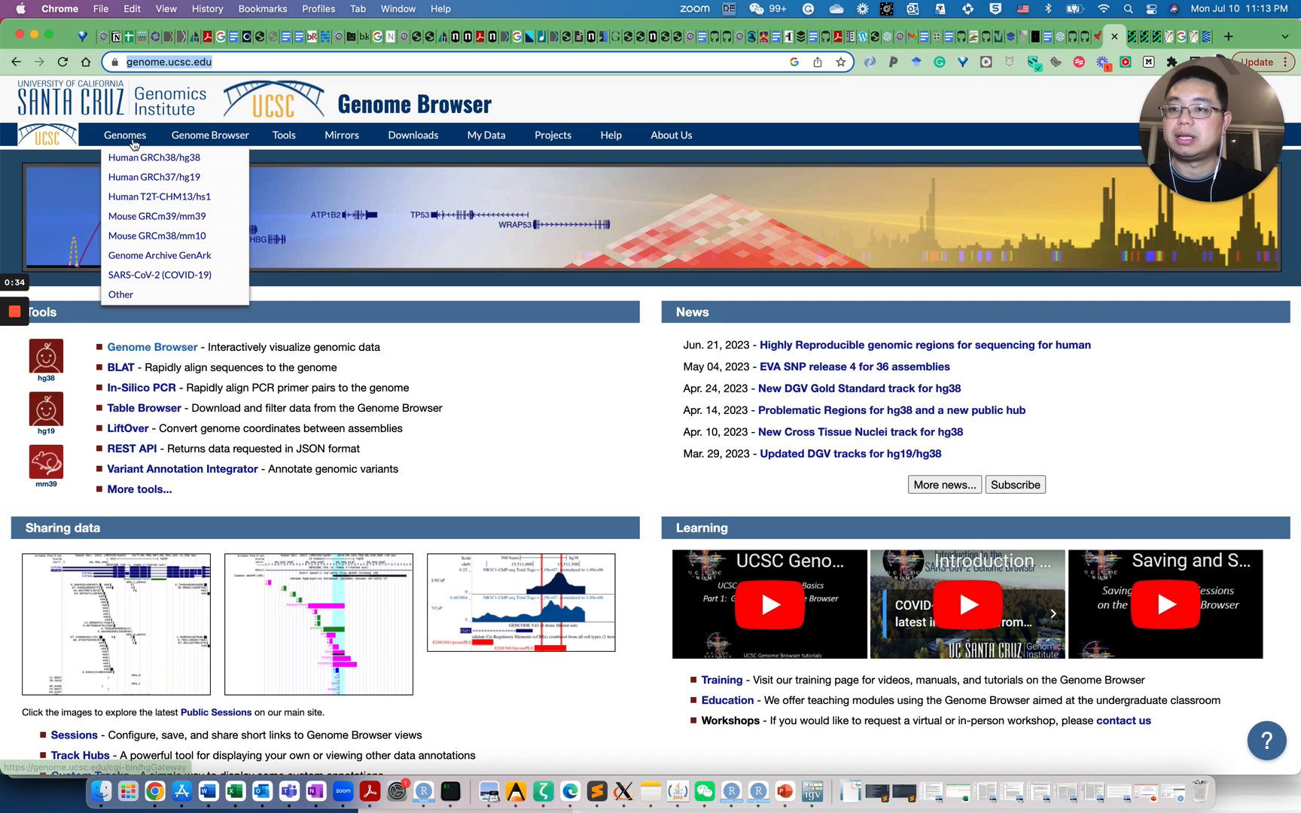
left_click(152, 185)
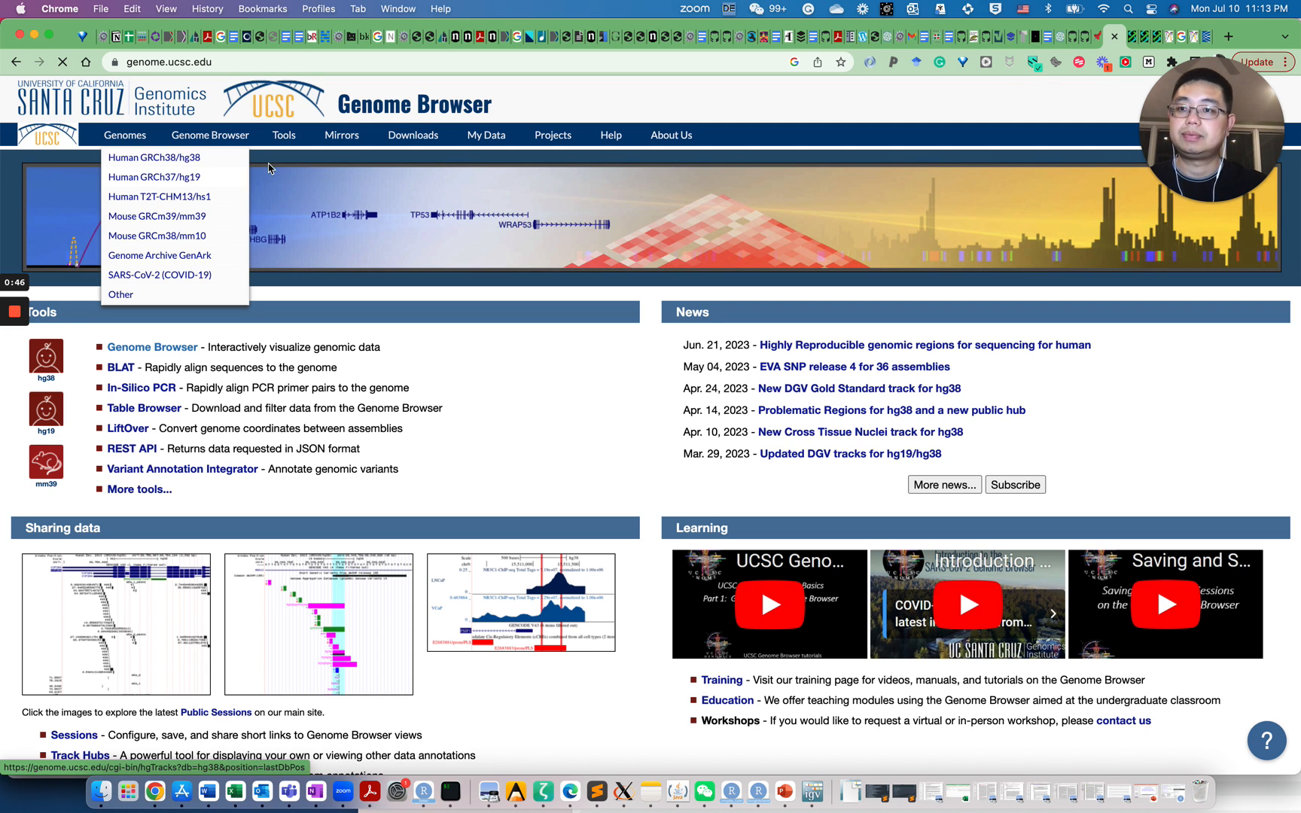
left_click(197, 185)
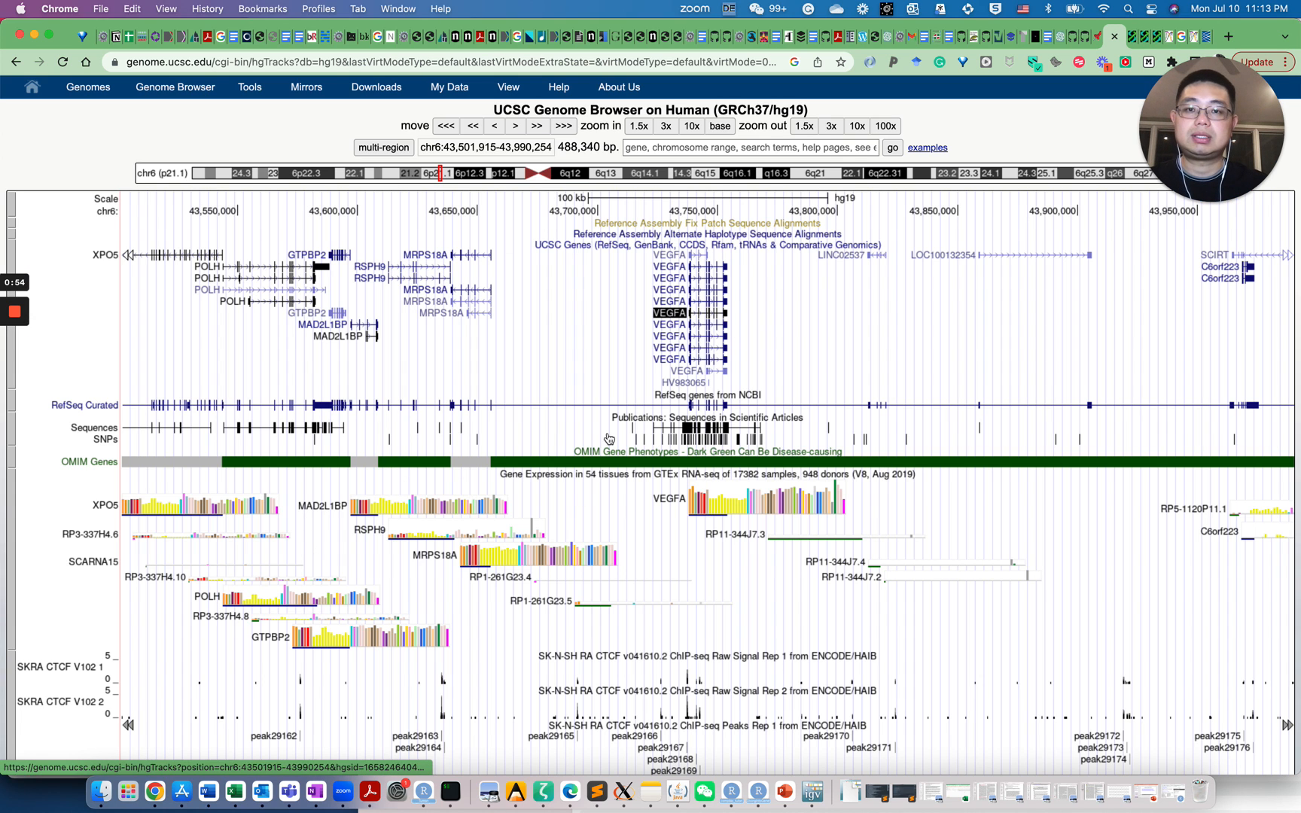
scroll(525, 570, "down", 5)
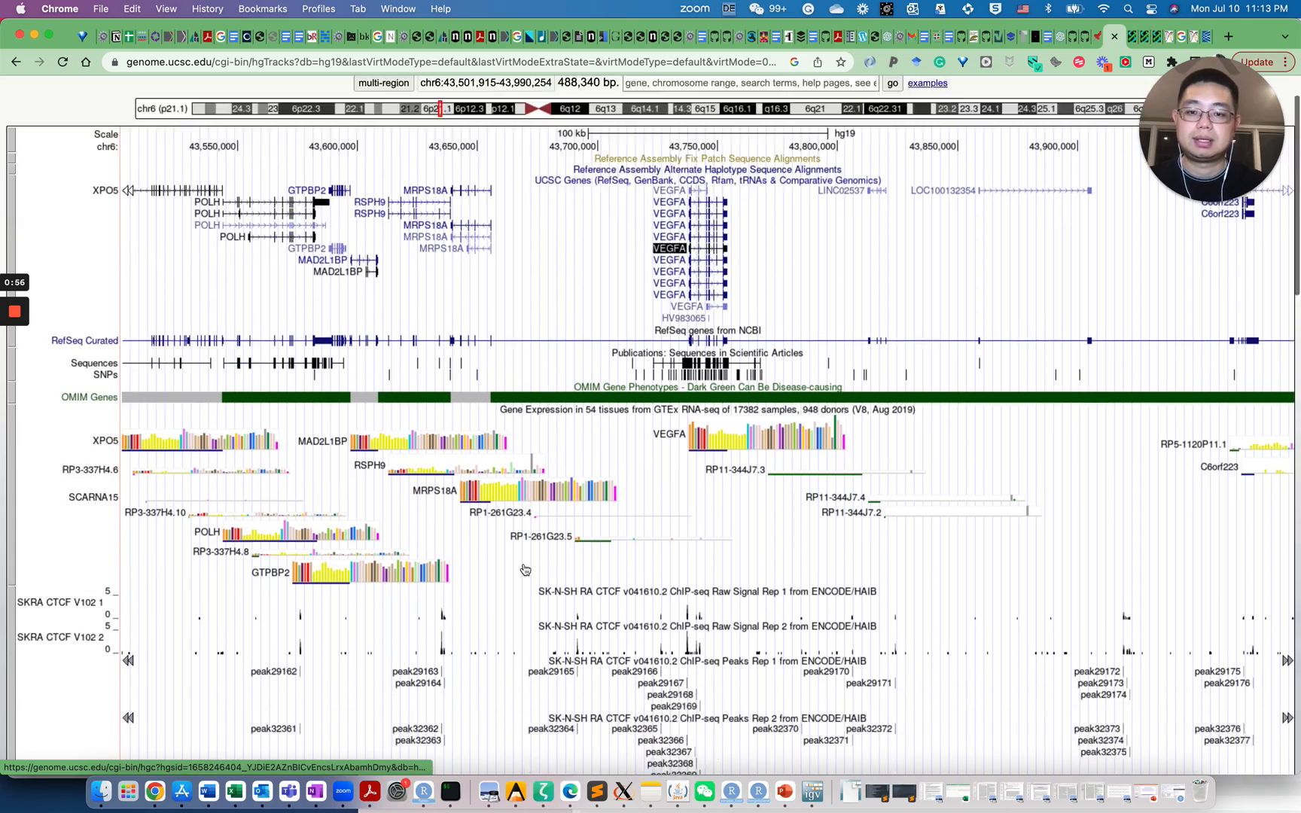
scroll(525, 570, "up", 5)
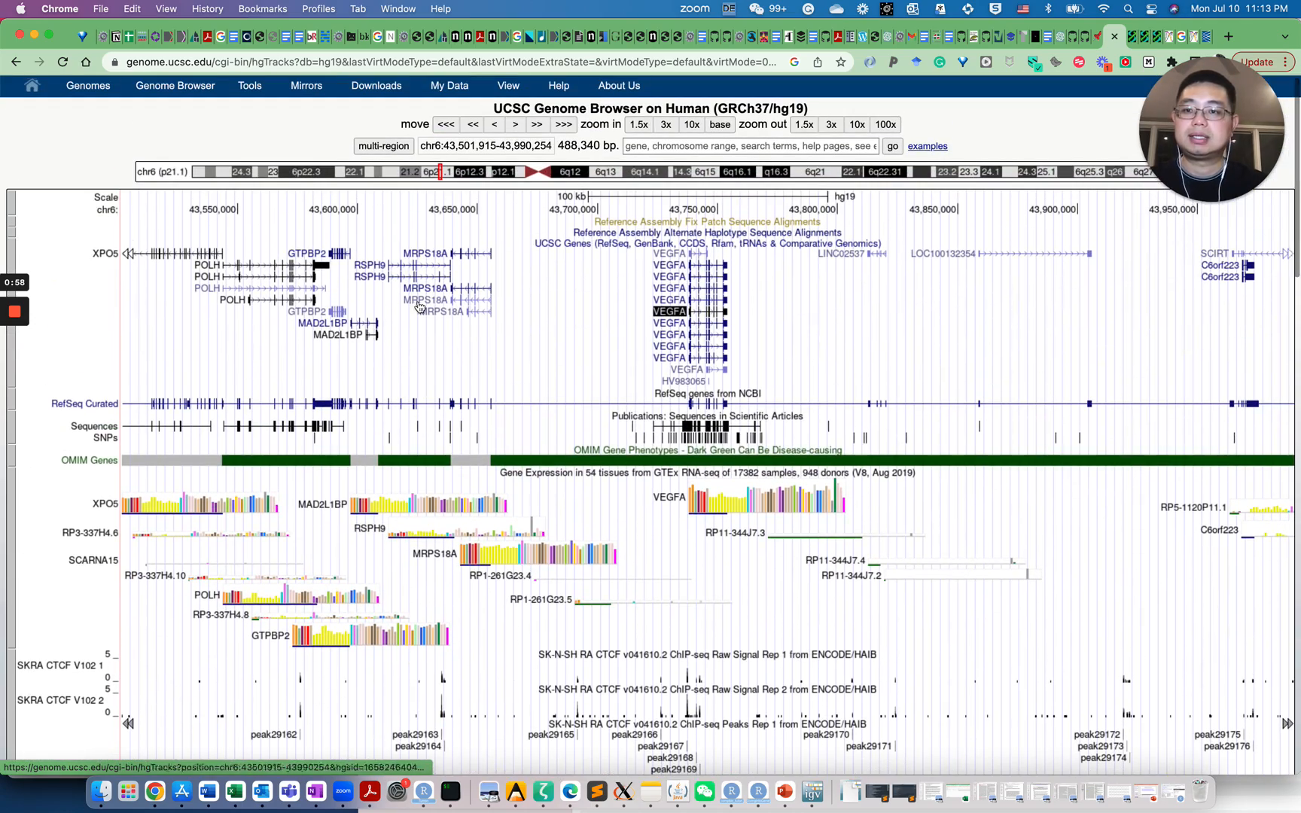
scroll(136, 421, "down", 8)
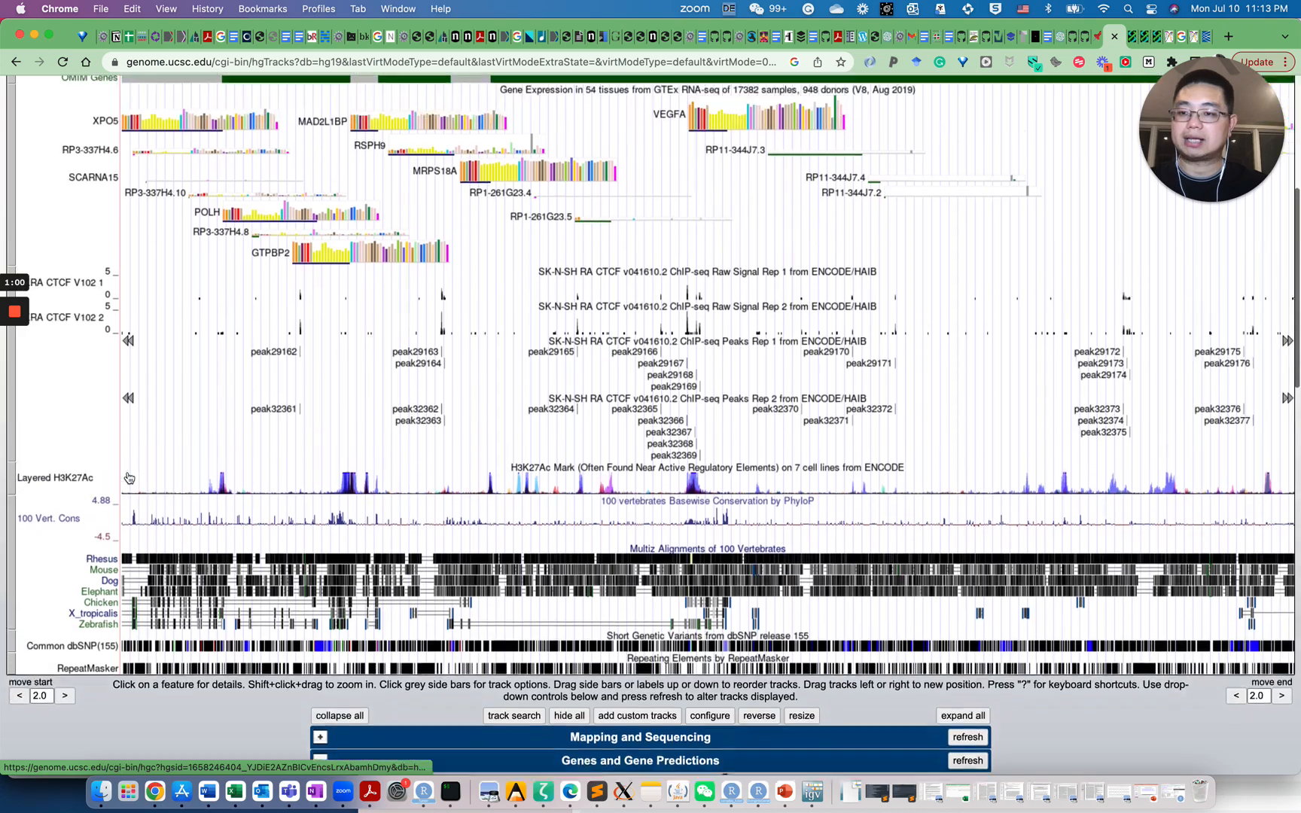
scroll(128, 478, "up", 5)
scroll(128, 478, "up", 3)
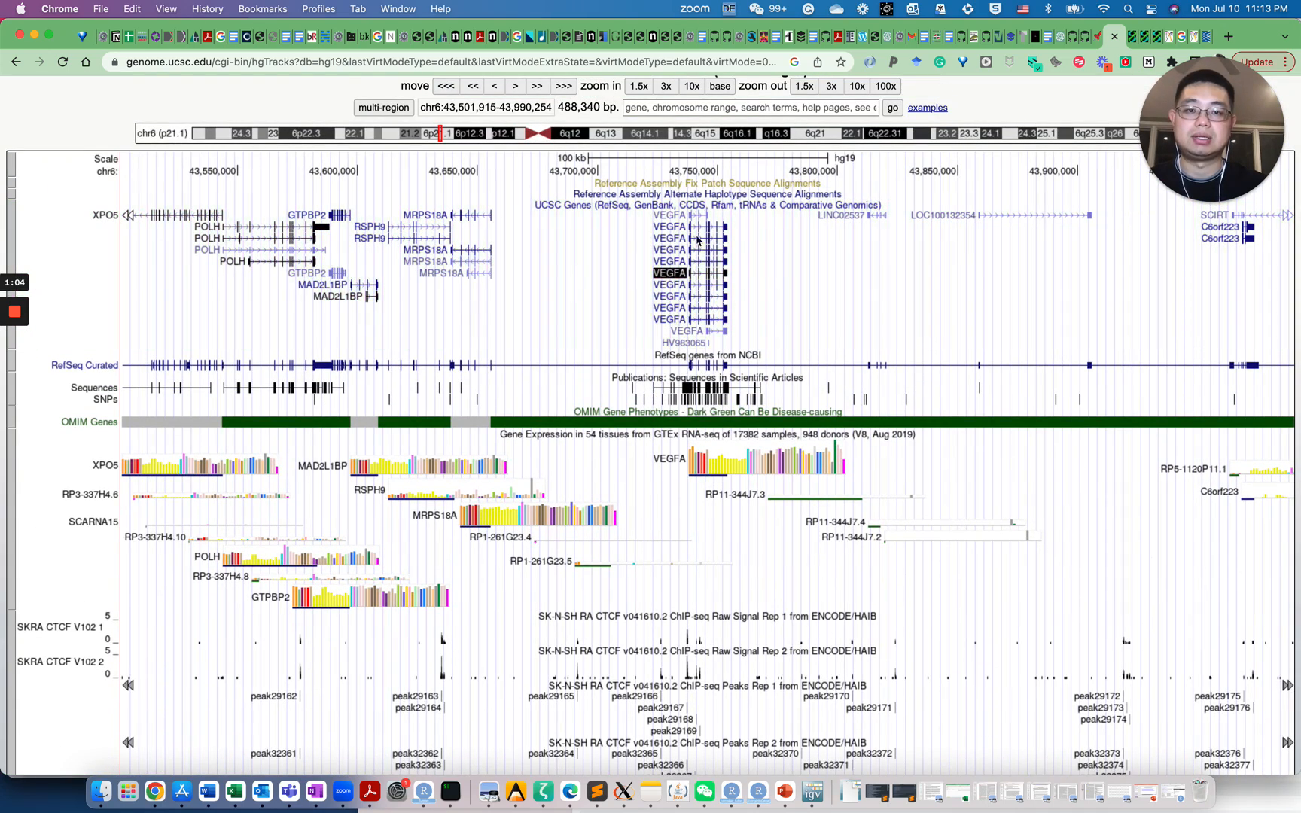
left_click(674, 109)
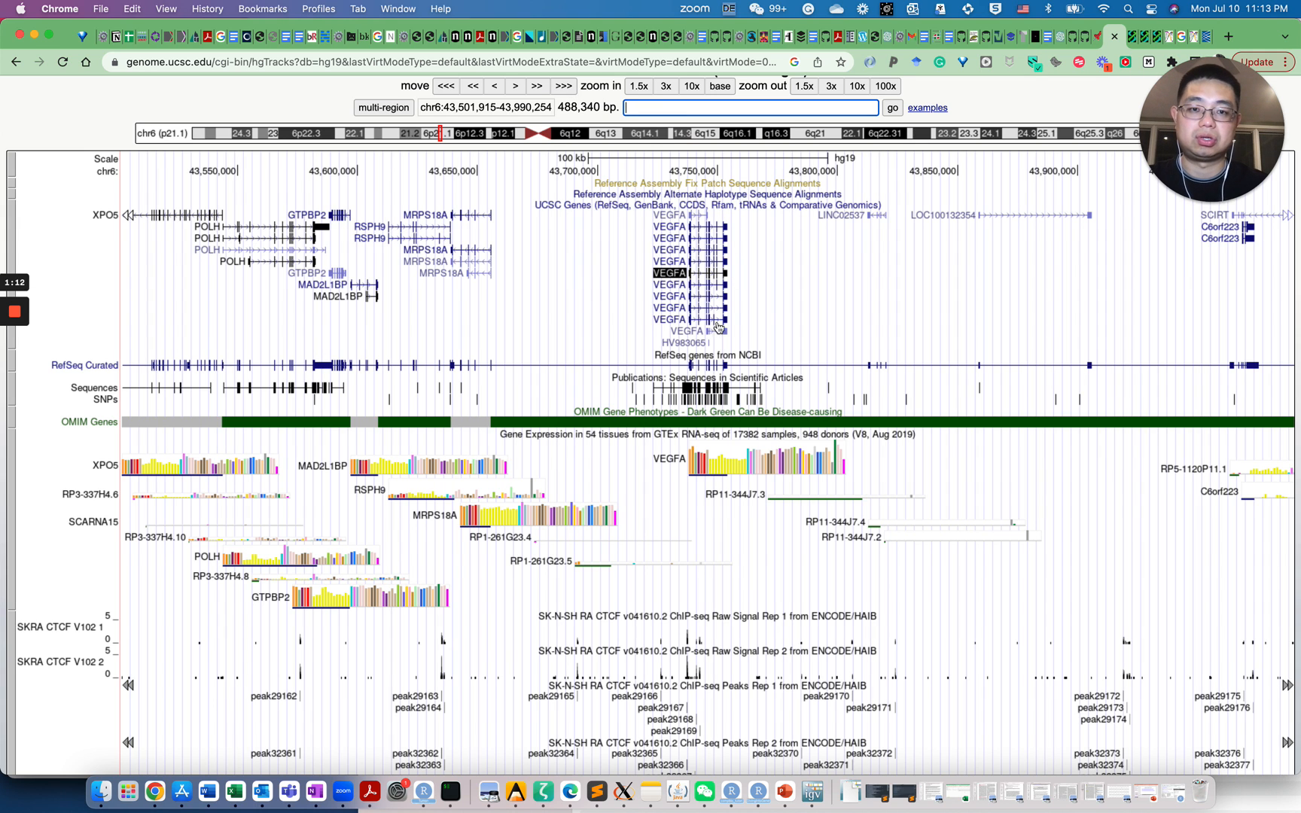
scroll(626, 329, "down", 3)
scroll(626, 328, "up", 3)
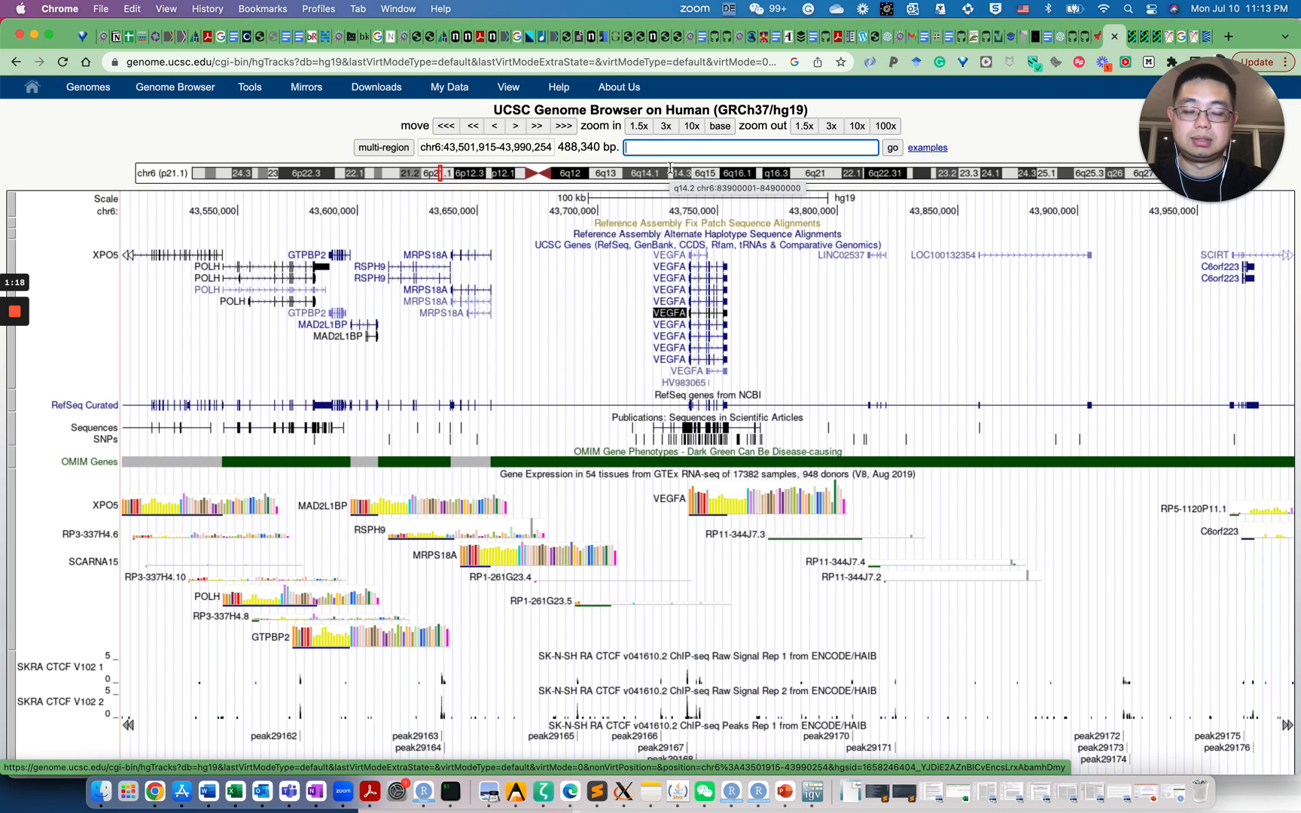
Search for the CTCF gene and jump to chr16:67,596,310-67,673,088
type("CTCF")
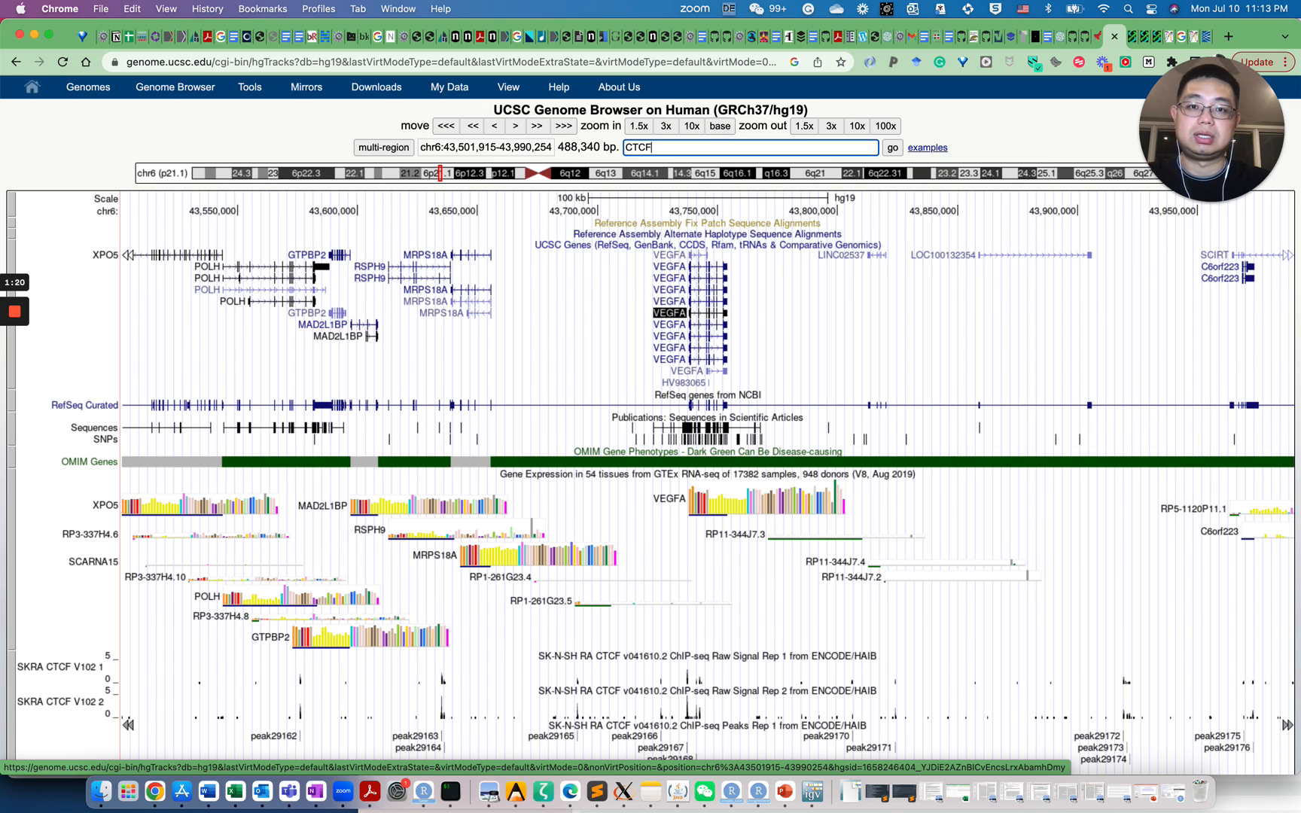
key("Down")
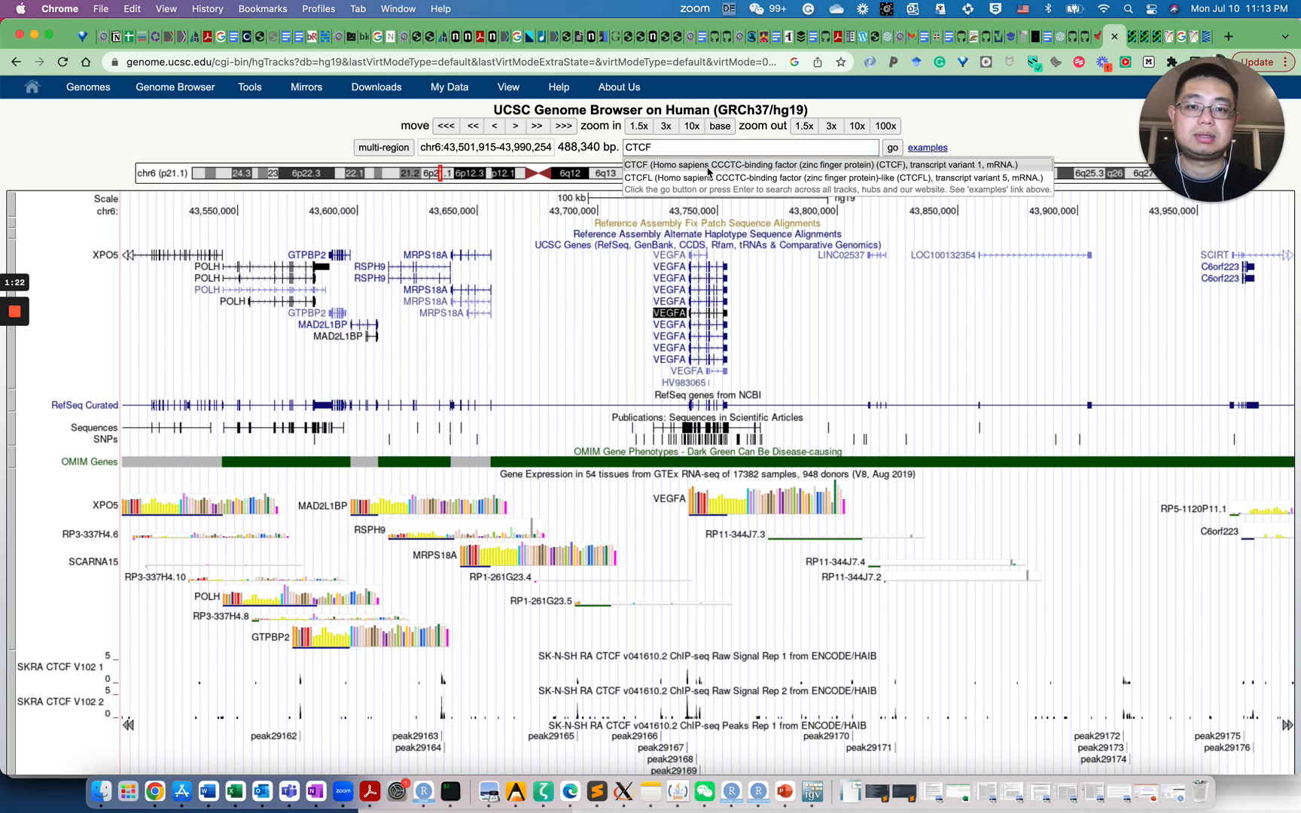
key("Return")
left_click(891, 148)
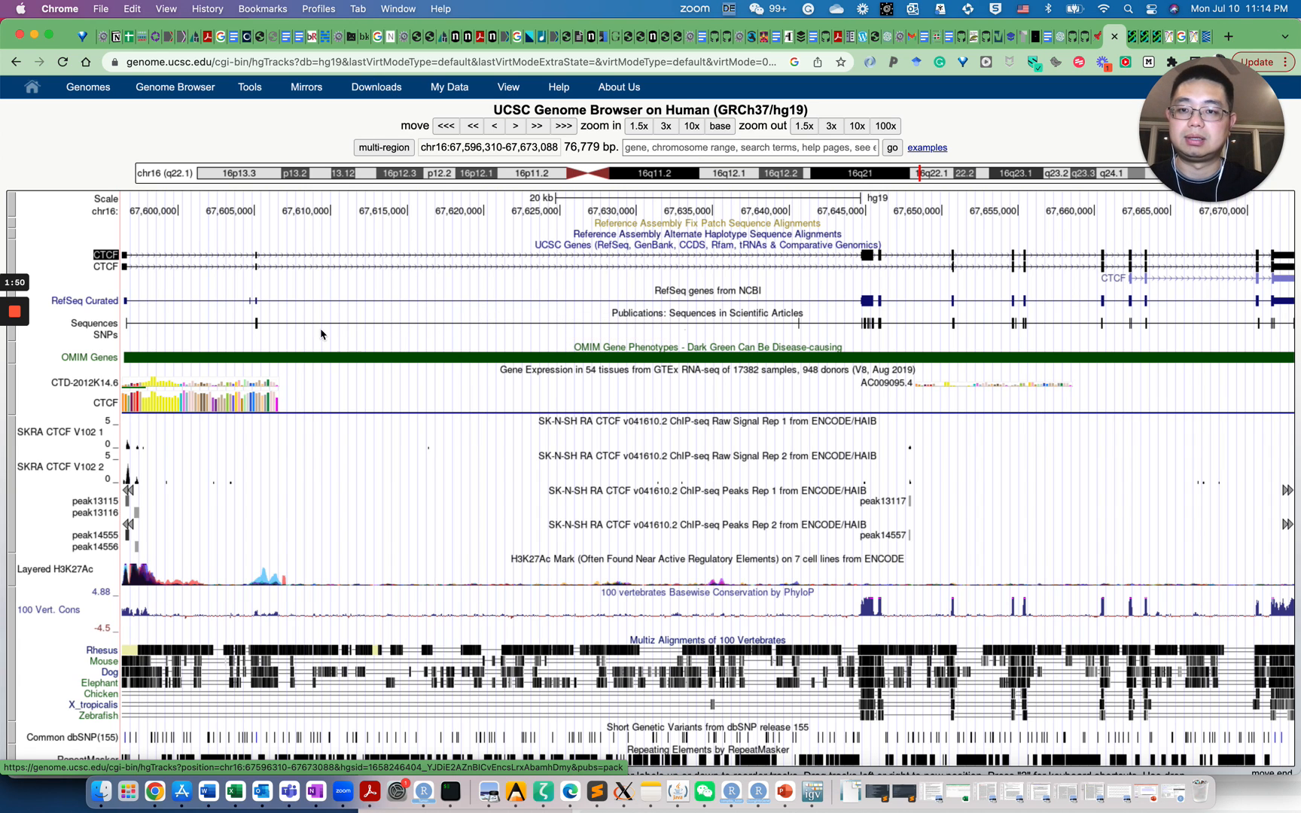
Scroll down to the Regulation group and open the ENC TF Binding tracks page
scroll(385, 424, "down", 5)
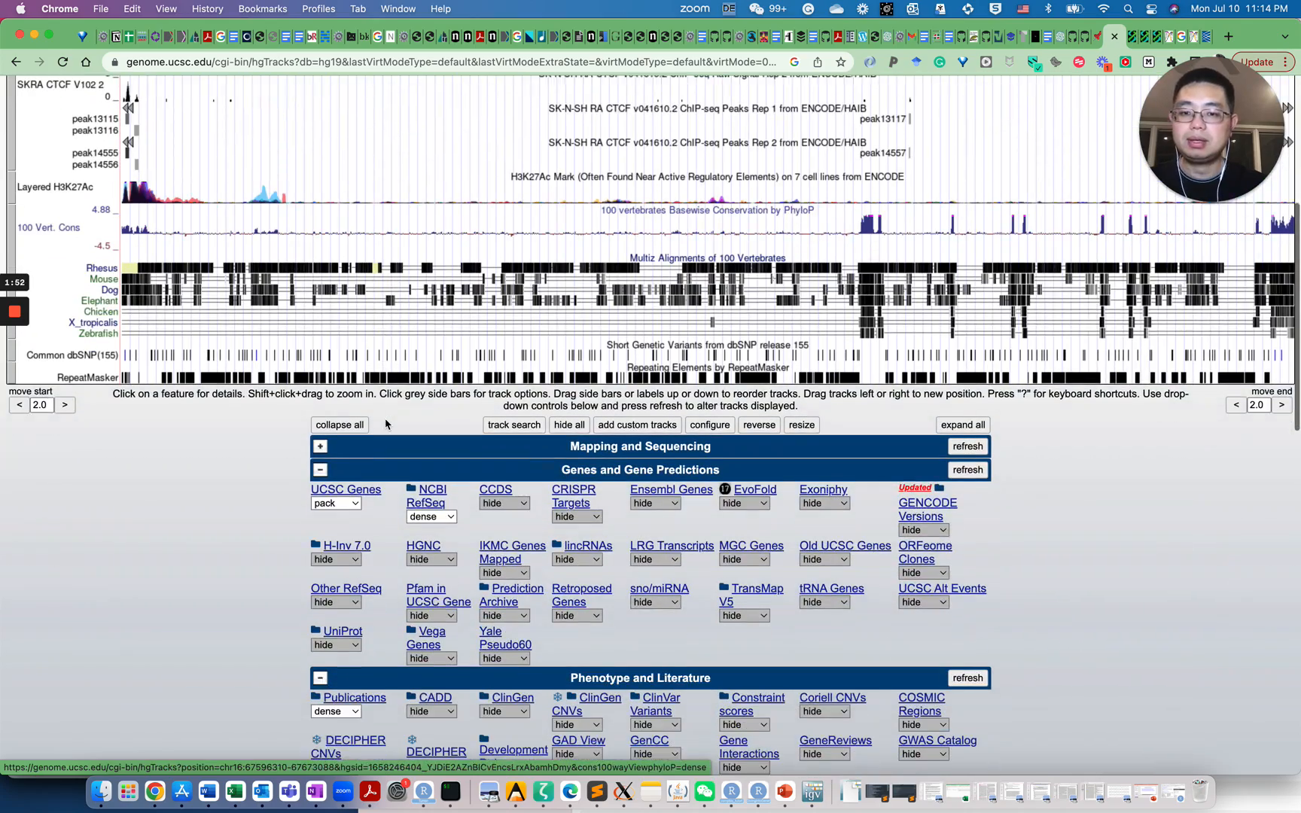
scroll(375, 458, "down", 4)
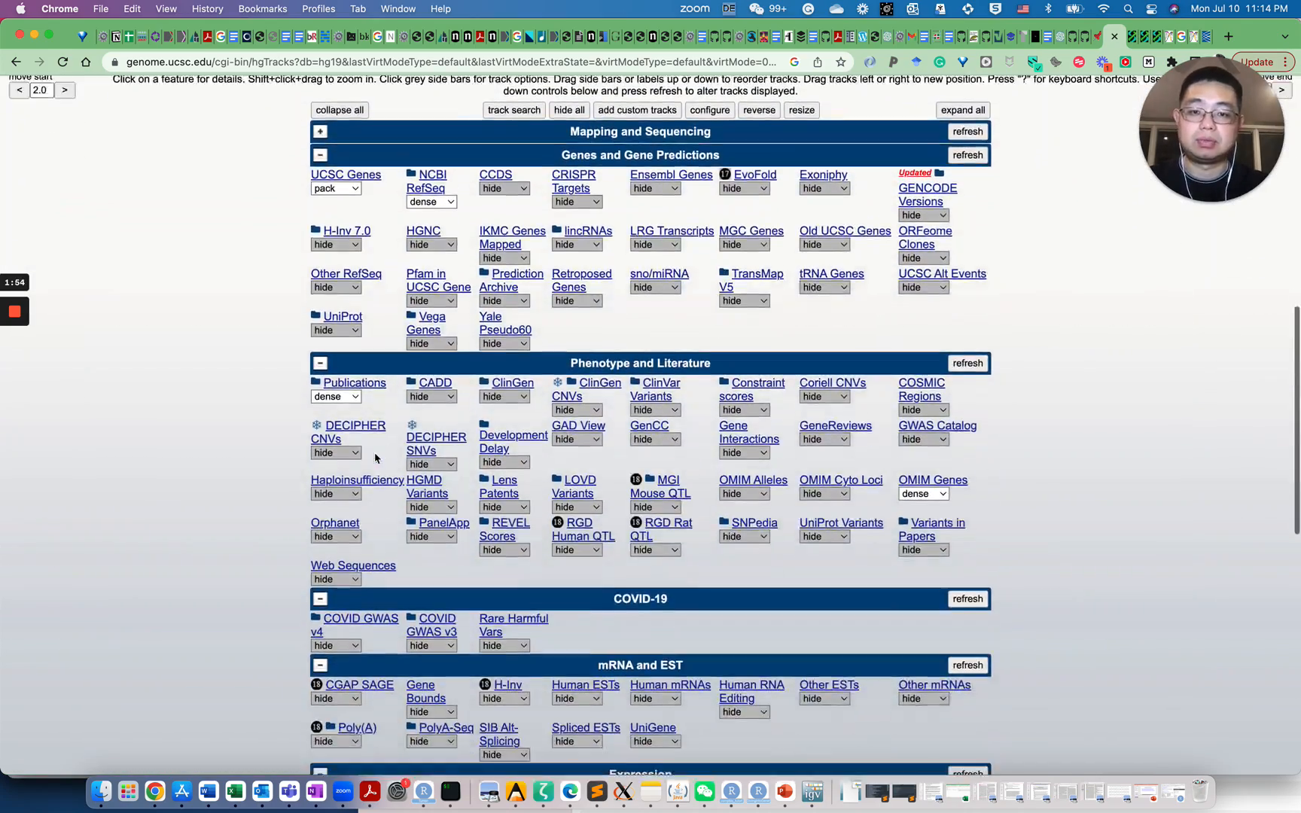
scroll(375, 458, "down", 6)
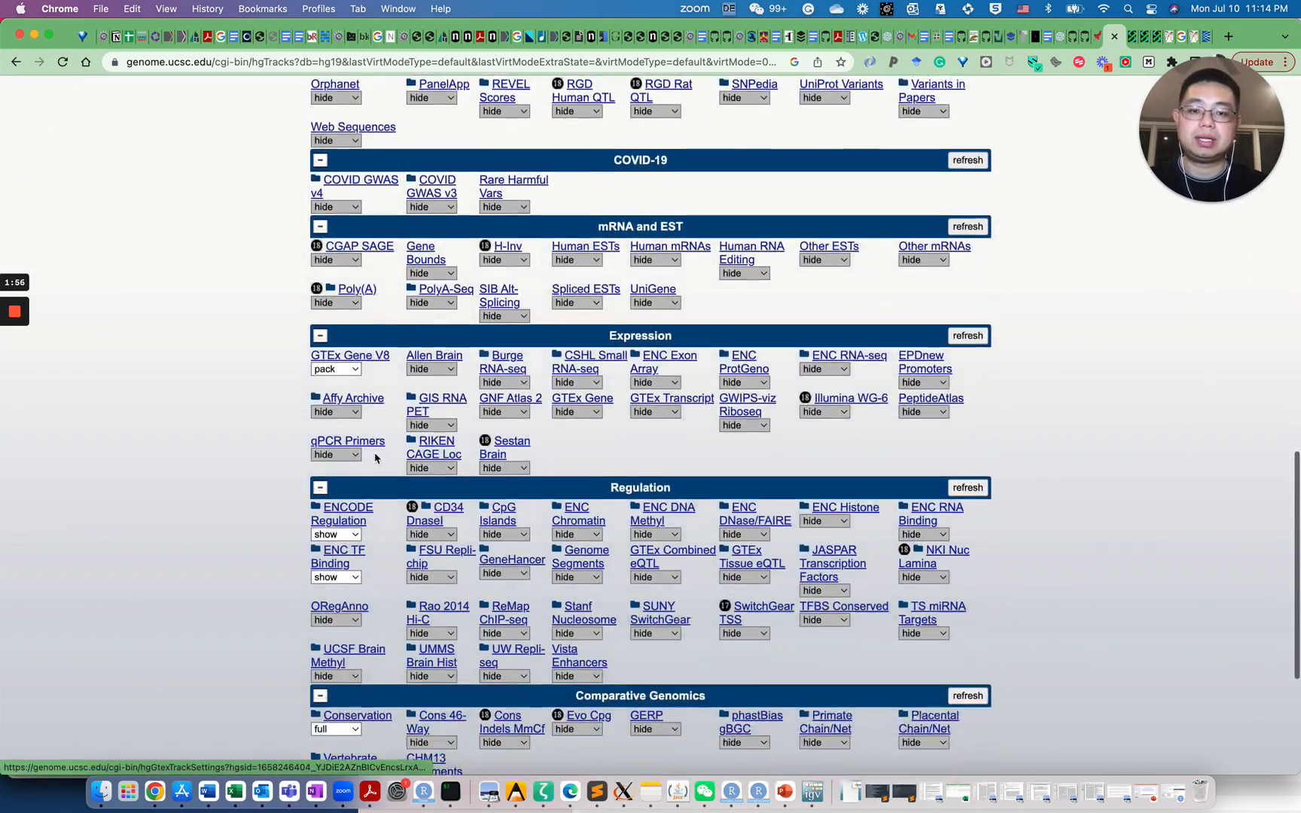
scroll(375, 458, "down", 2)
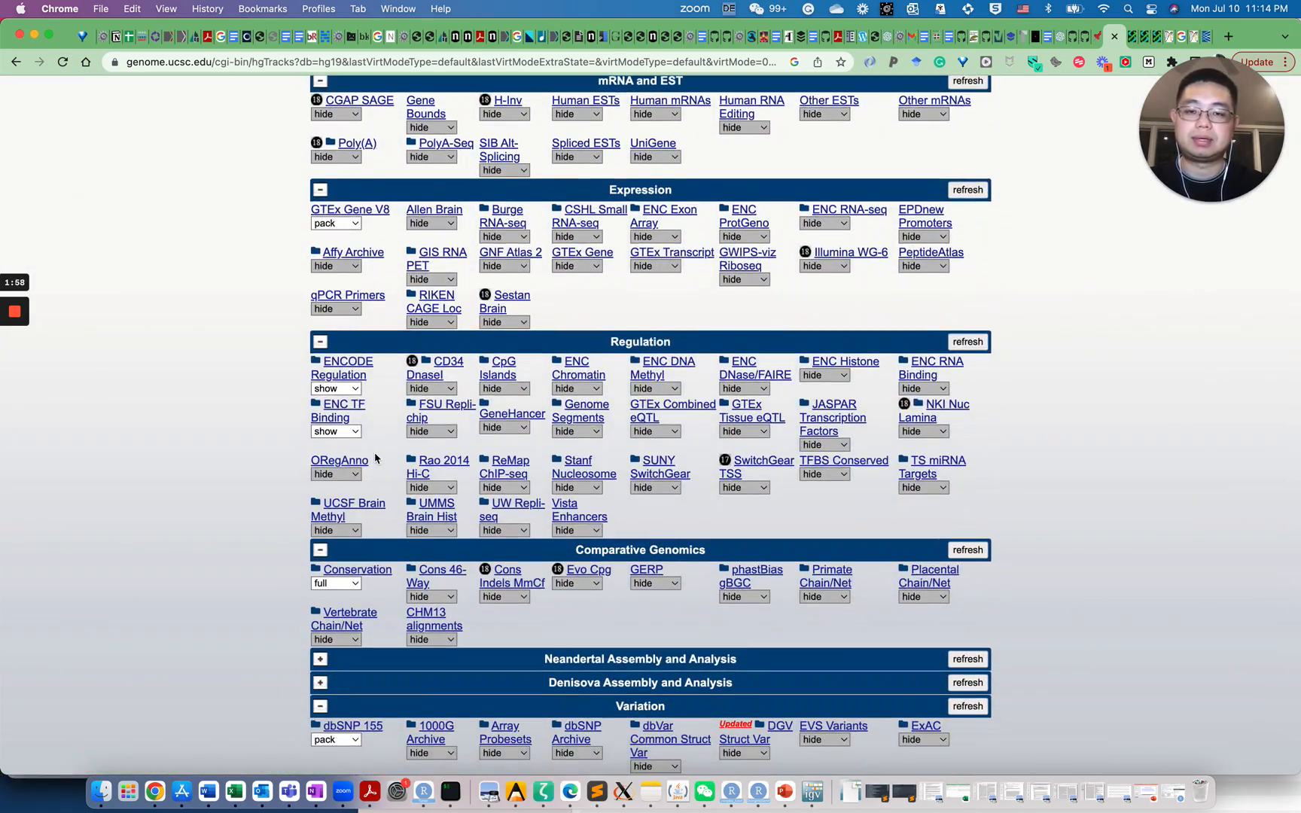
scroll(375, 458, "down", 1)
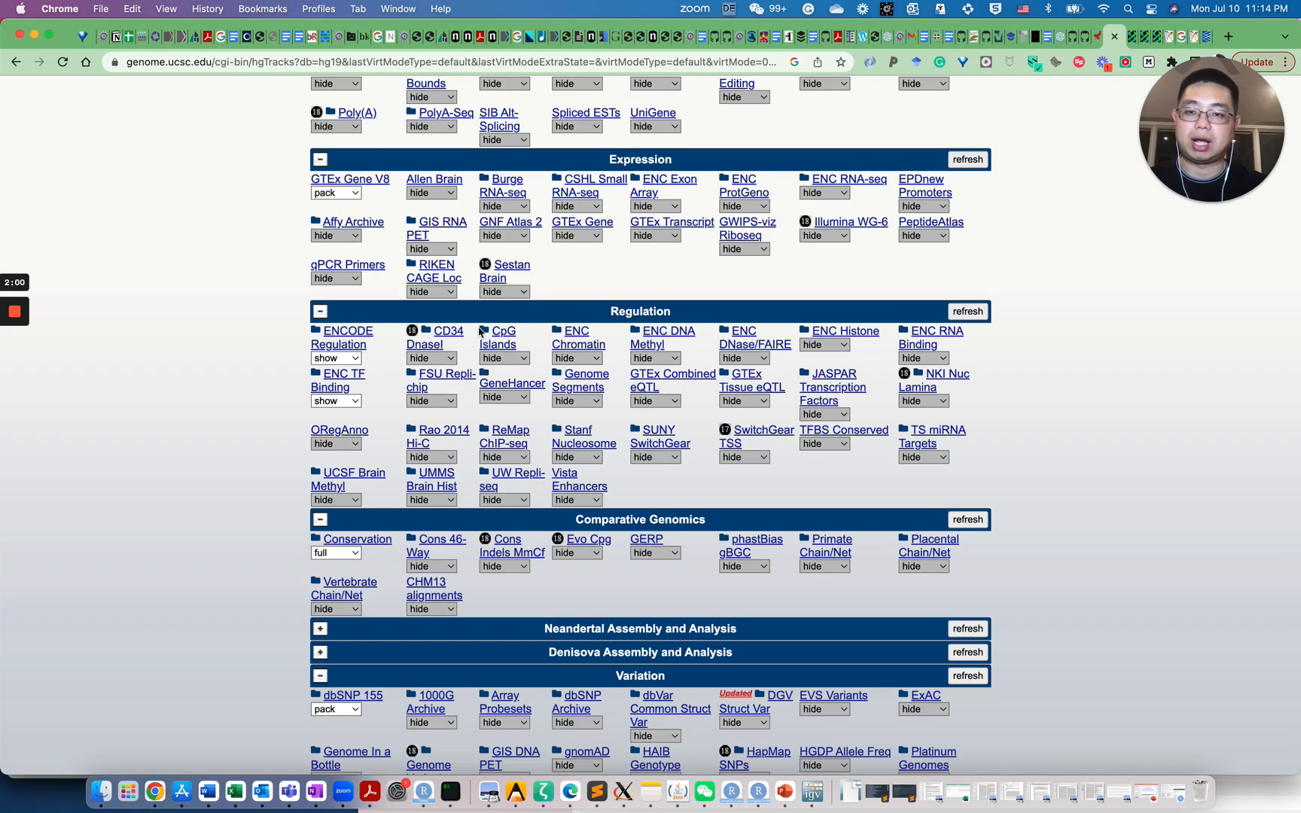
left_click(351, 383)
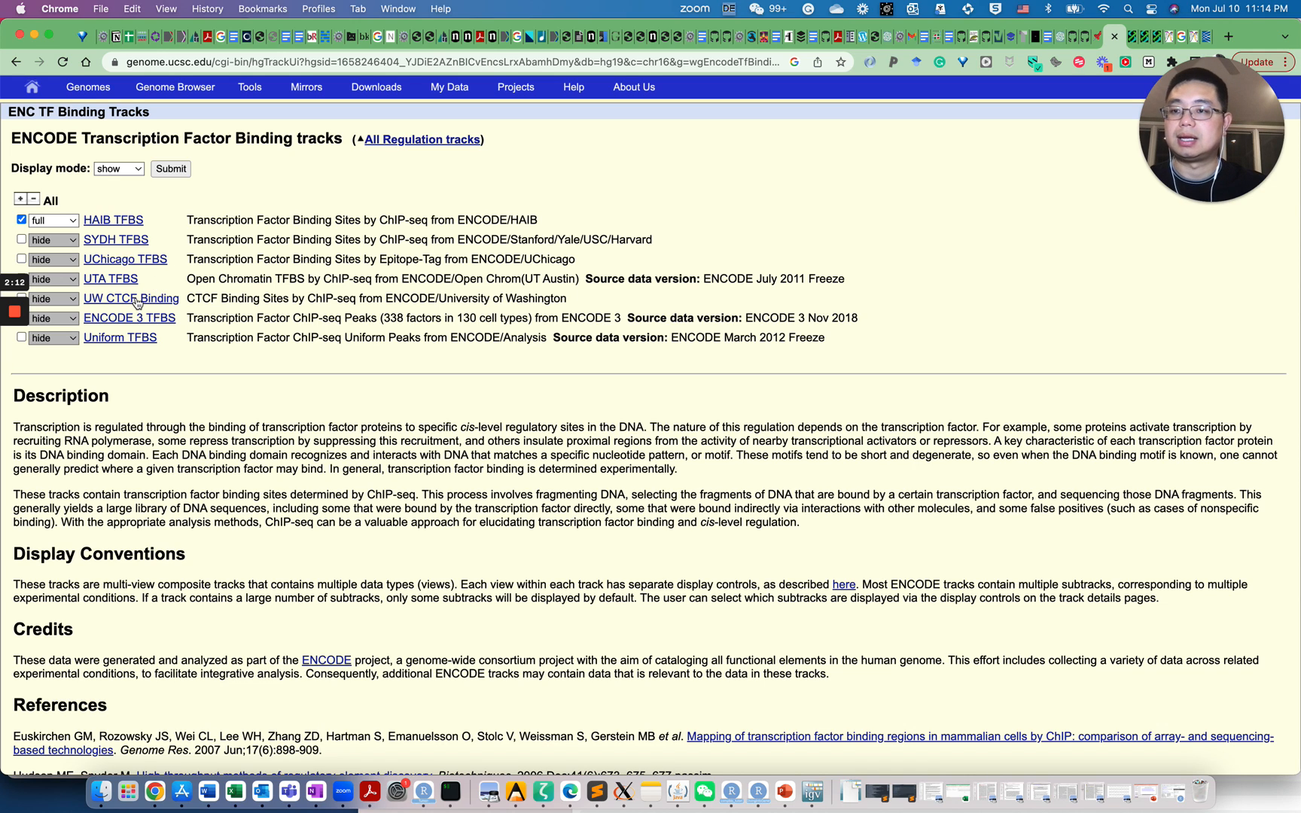
Open the HAIB TFBS track settings and scan its factor and cell-line subtrack grid
left_click(114, 223)
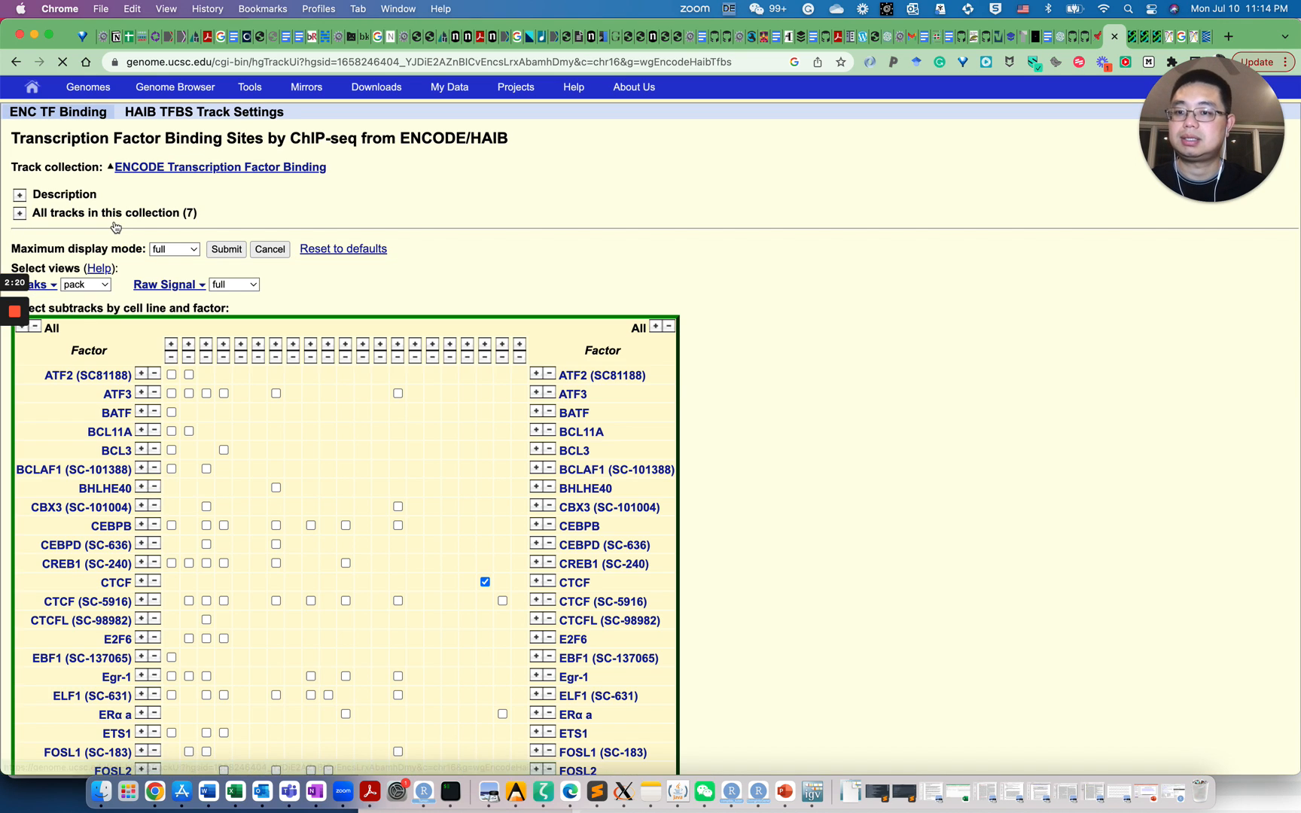
scroll(250, 480, "down", 5)
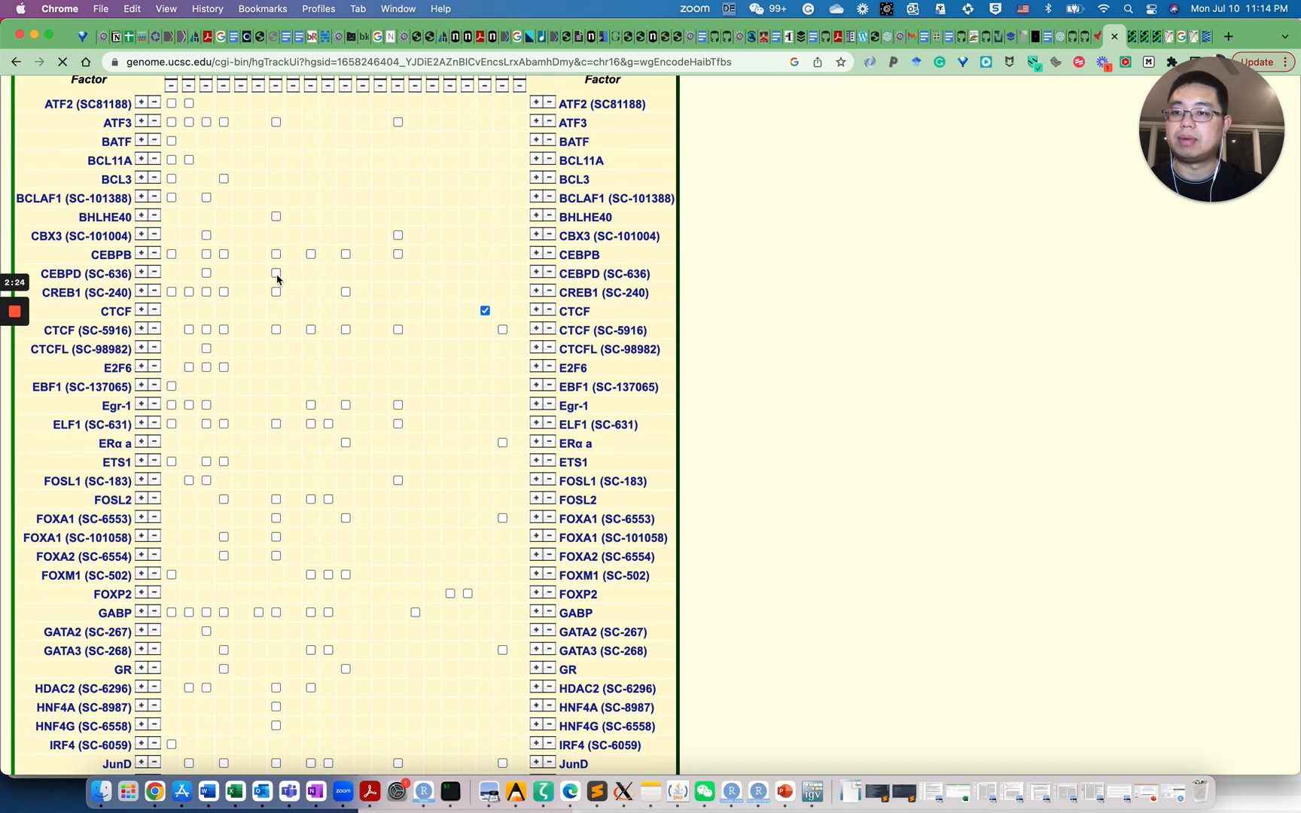
scroll(285, 278, "up", 4)
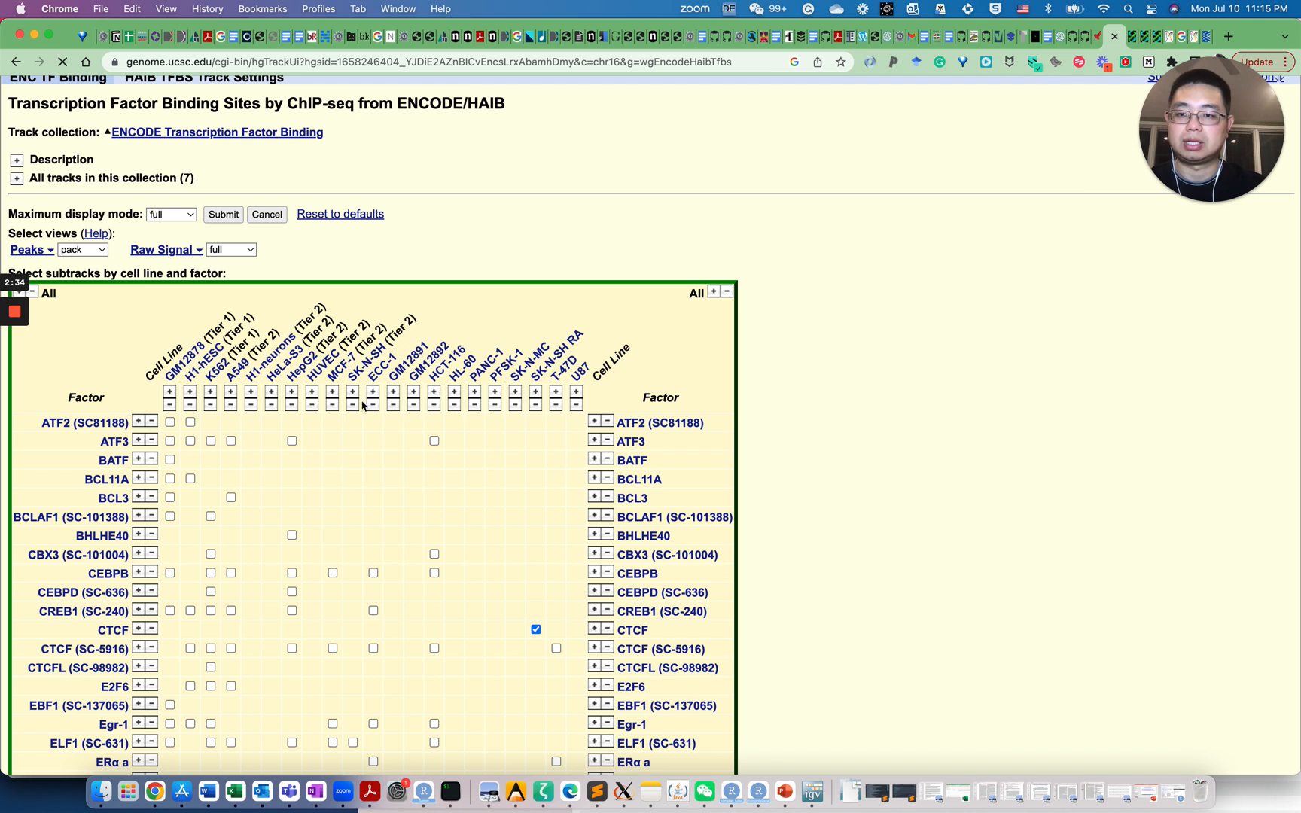
scroll(223, 450, "down", 2)
scroll(223, 451, "down", 1)
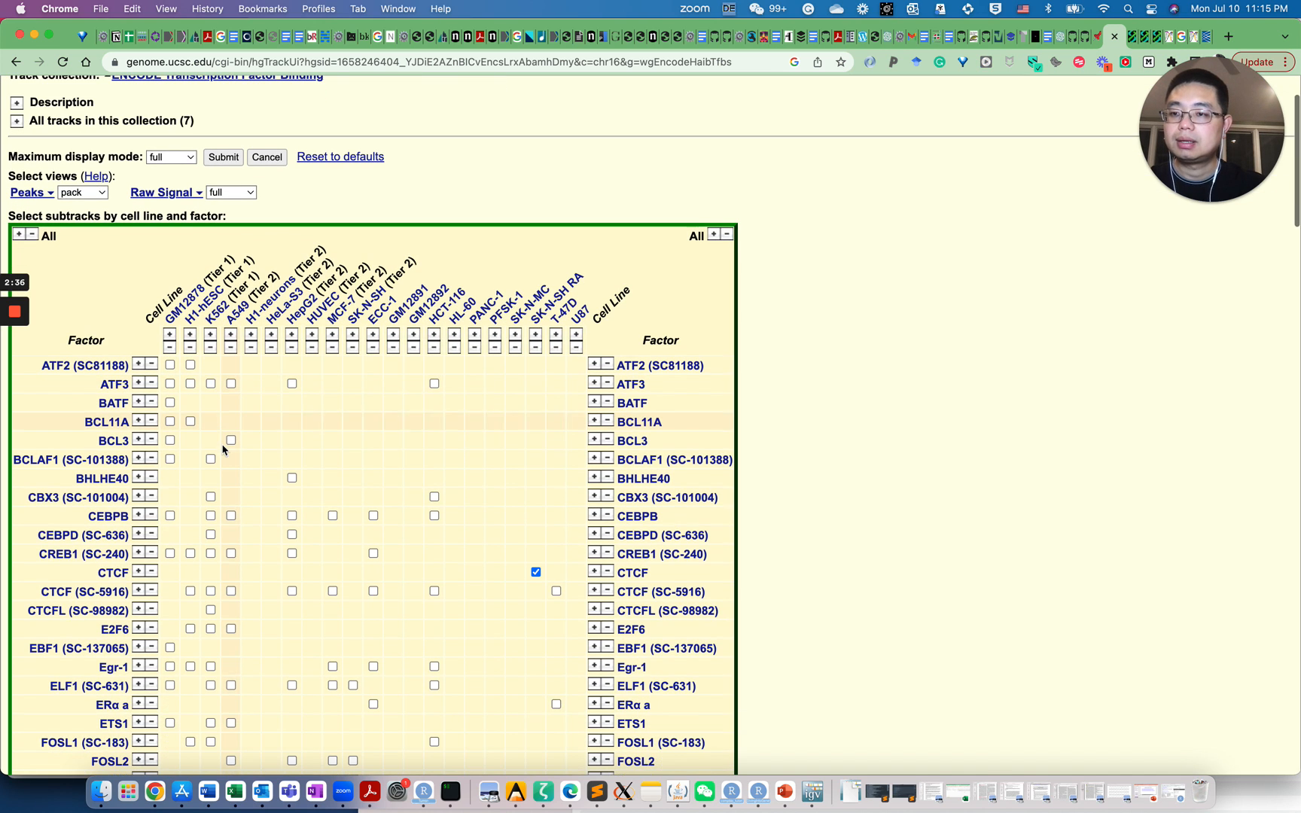
Clear all selected HAIB TFBS subtracks and scroll the grid to find the CTCF (SC-5916) row
left_click(32, 235)
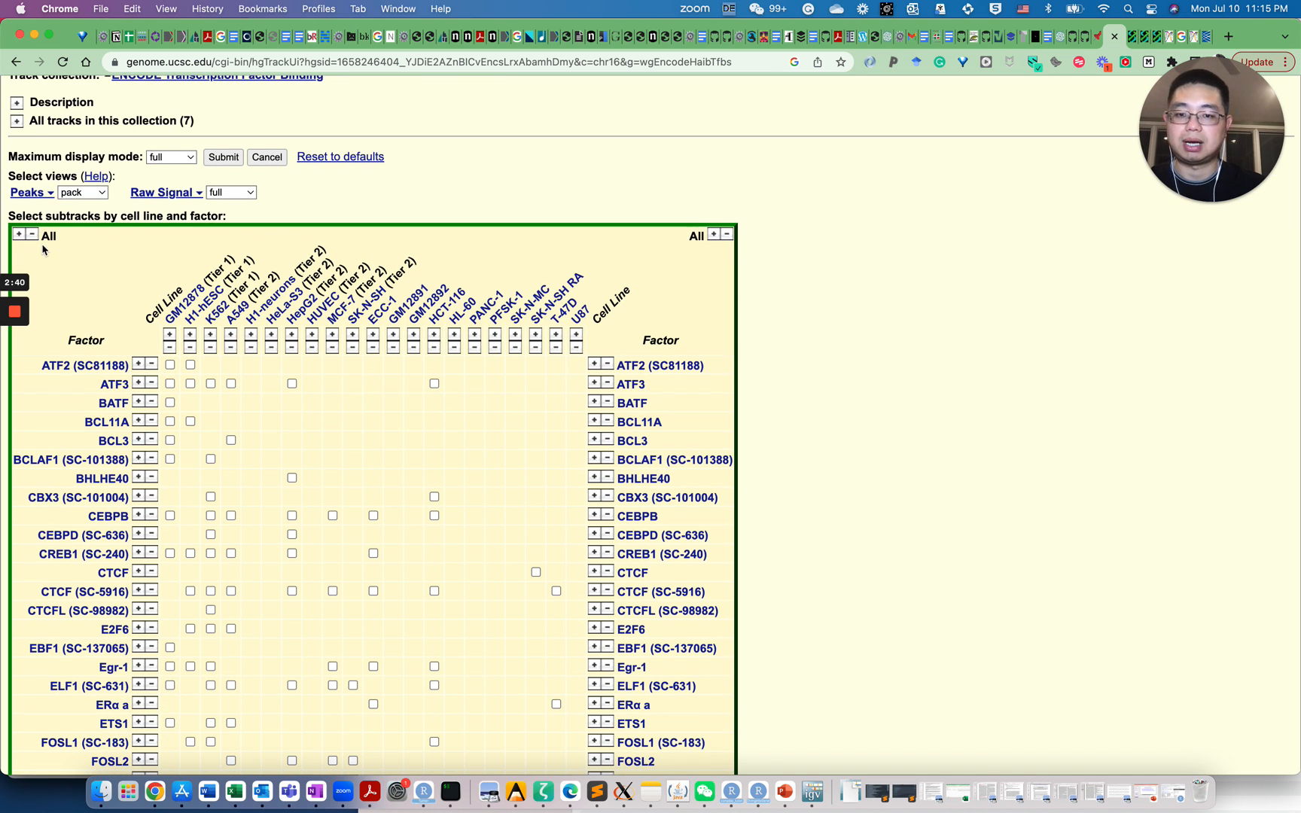
scroll(310, 459, "down", 10)
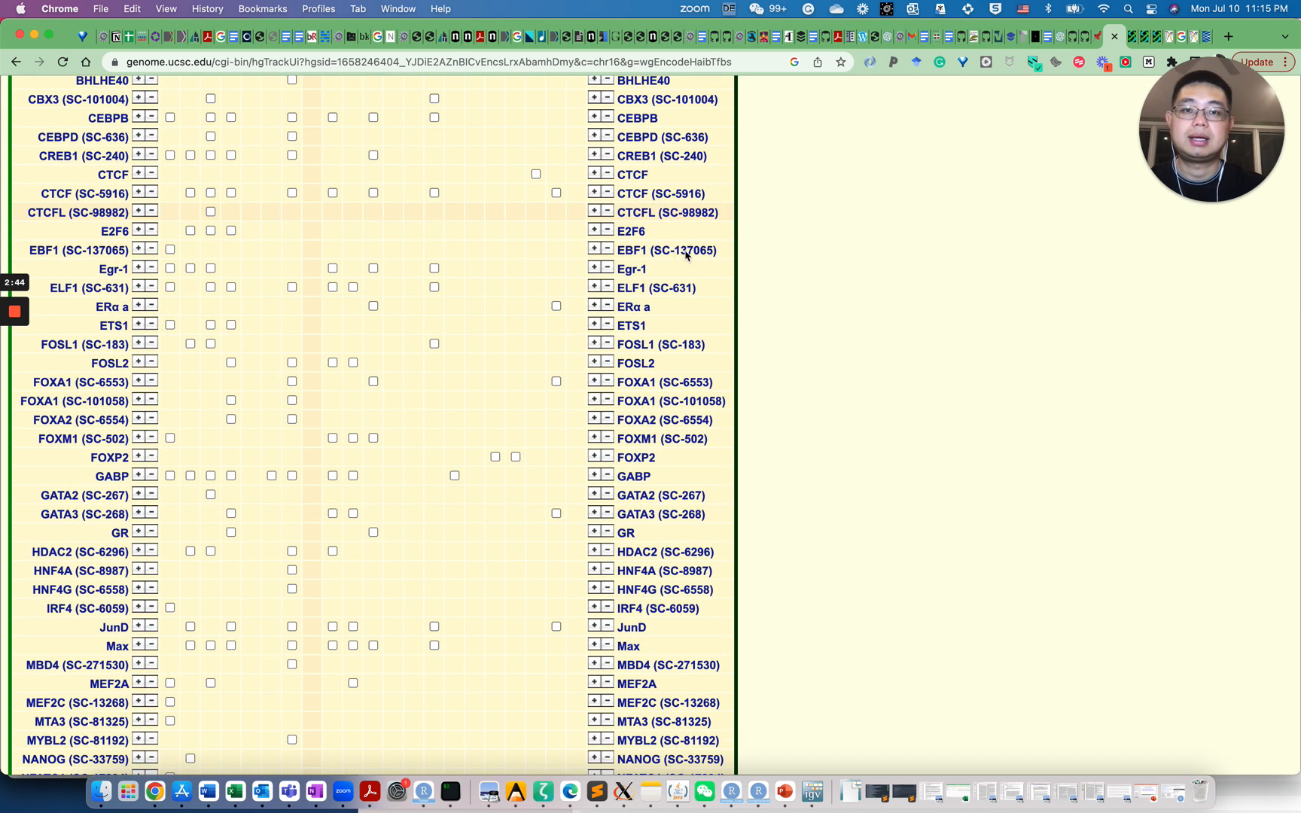
scroll(667, 305, "down", 10)
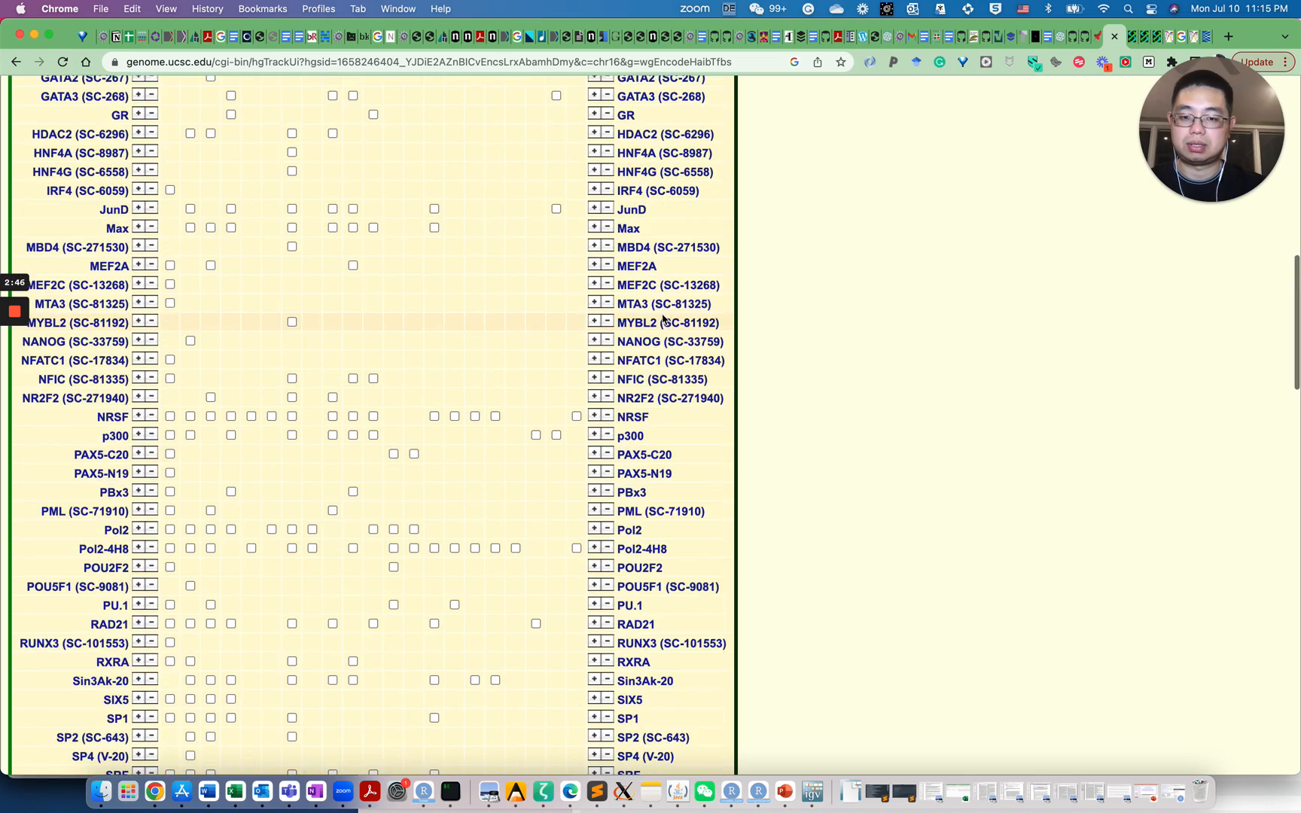
scroll(665, 312, "up", 8)
scroll(662, 319, "up", 4)
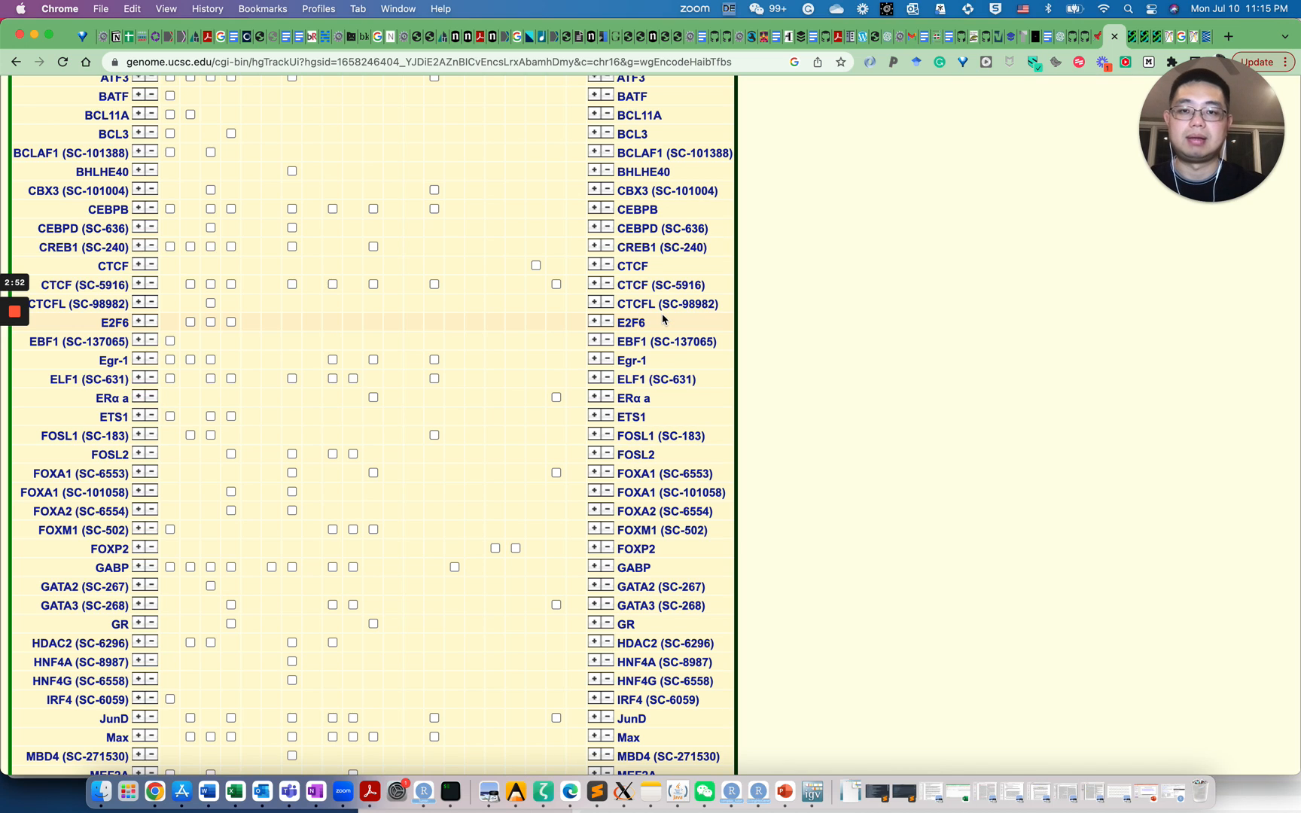
scroll(631, 320, "up", 3)
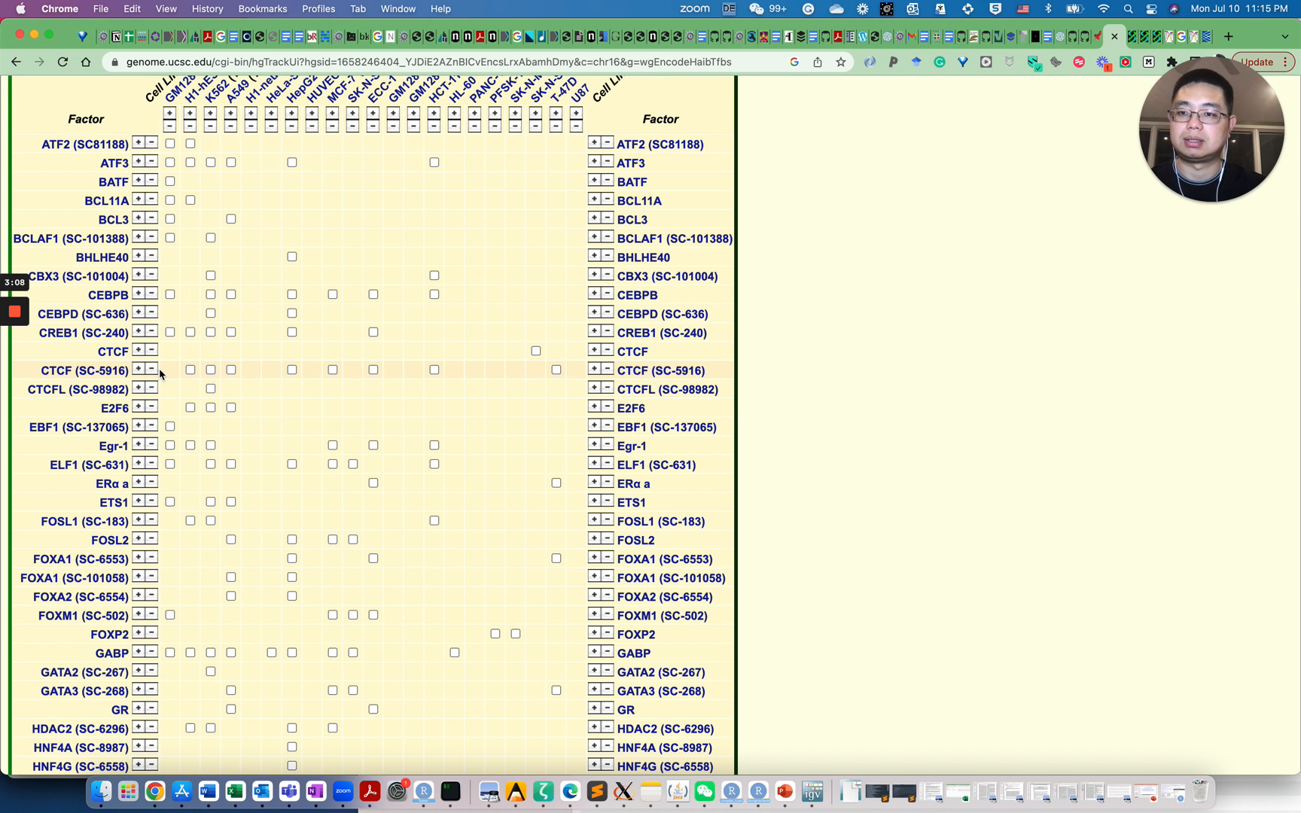
scroll(284, 437, "up", 2)
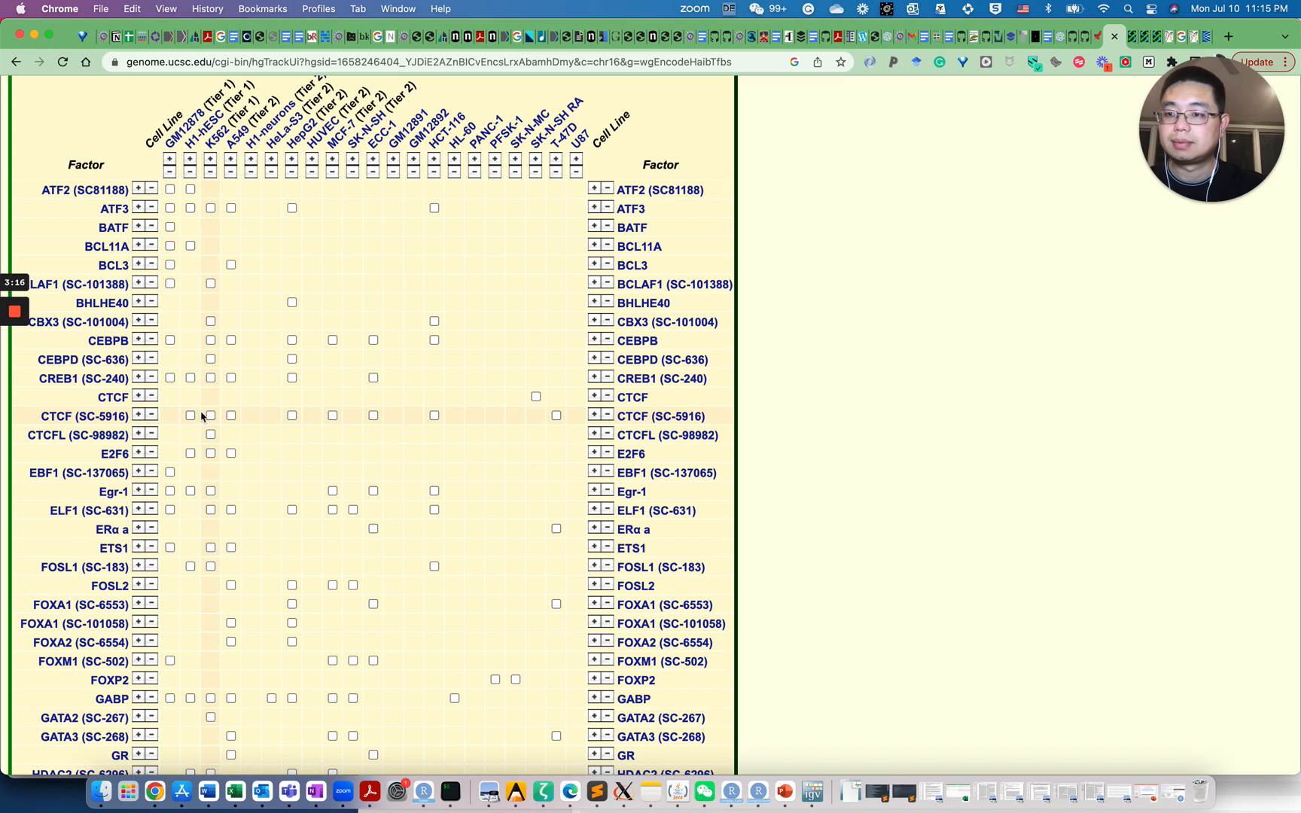
Tick HepG2 and MCF-7 in the CTCF (SC-5916) row and submit the selection
left_click(292, 417)
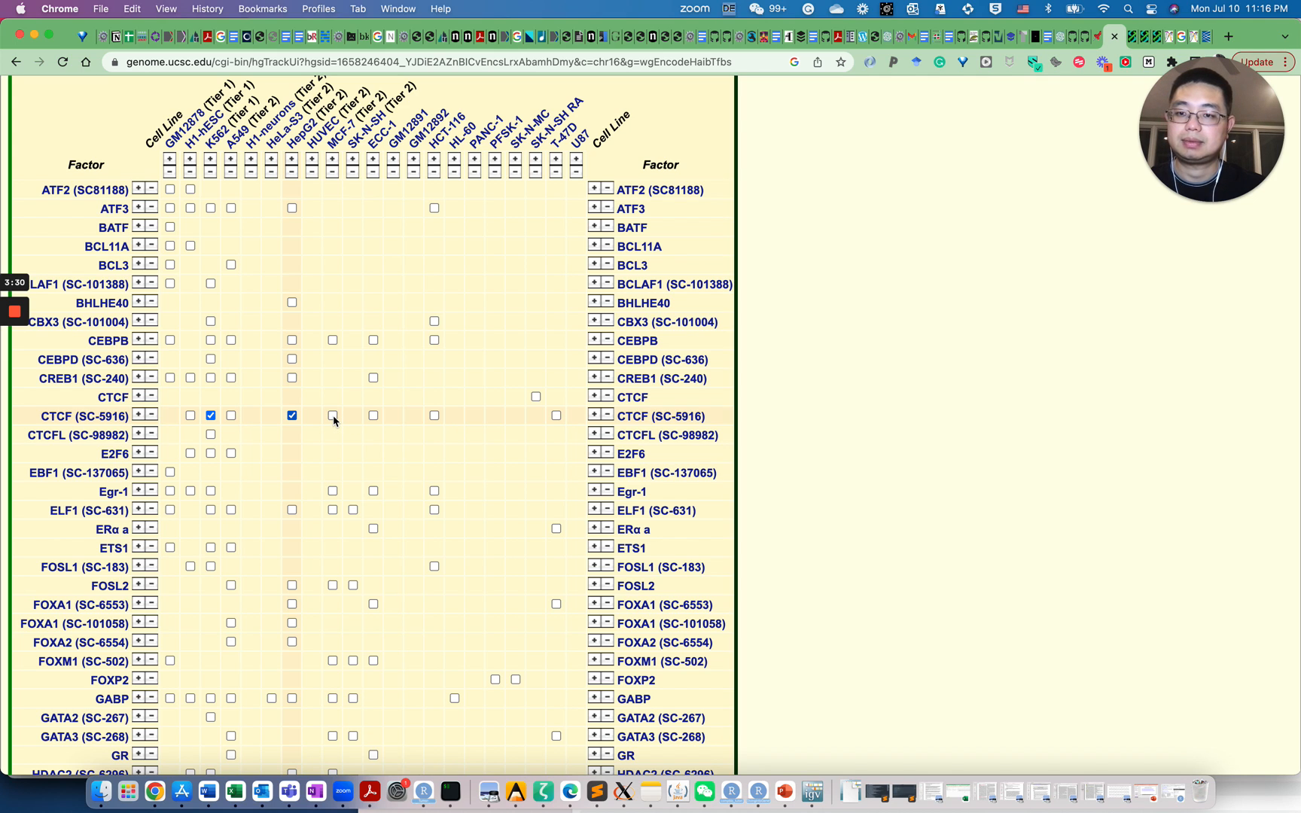
left_click(333, 417)
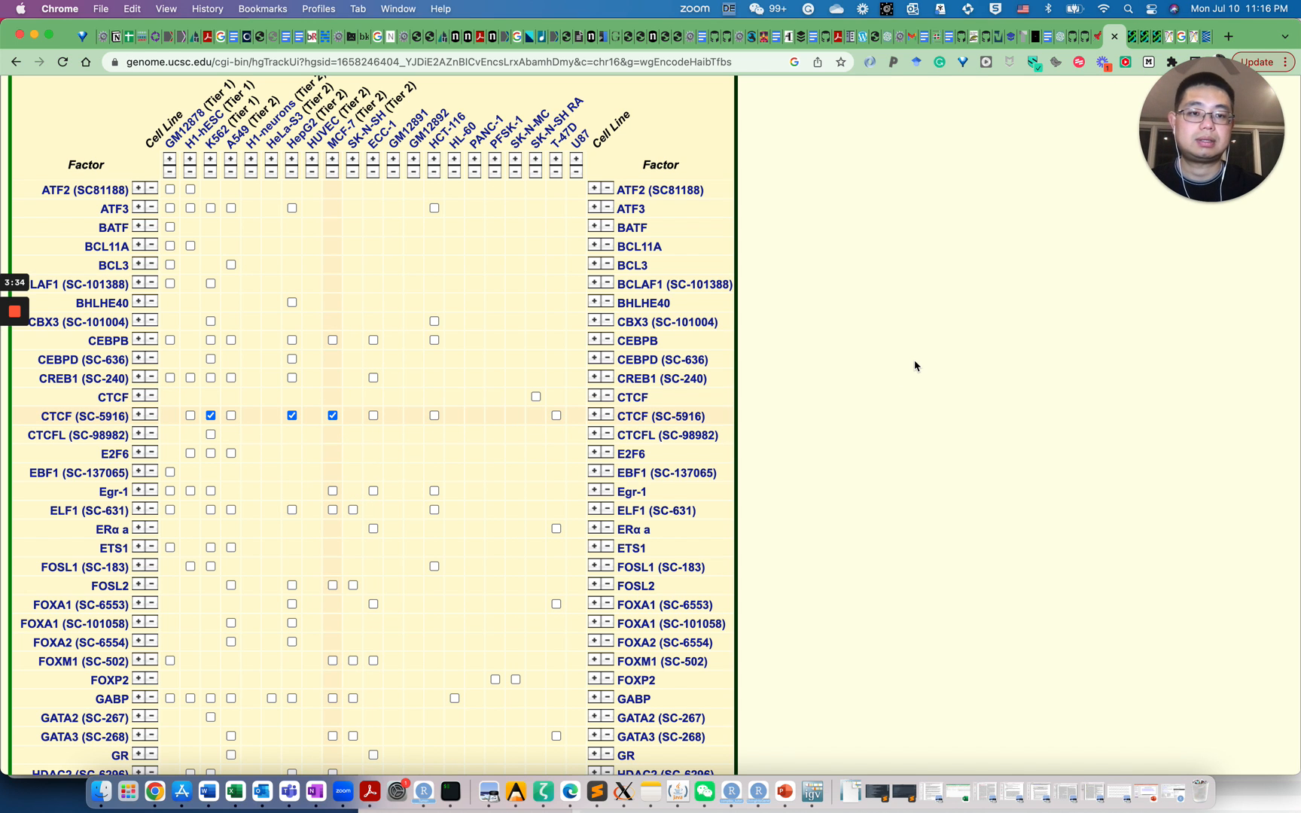
scroll(857, 361, "up", 5)
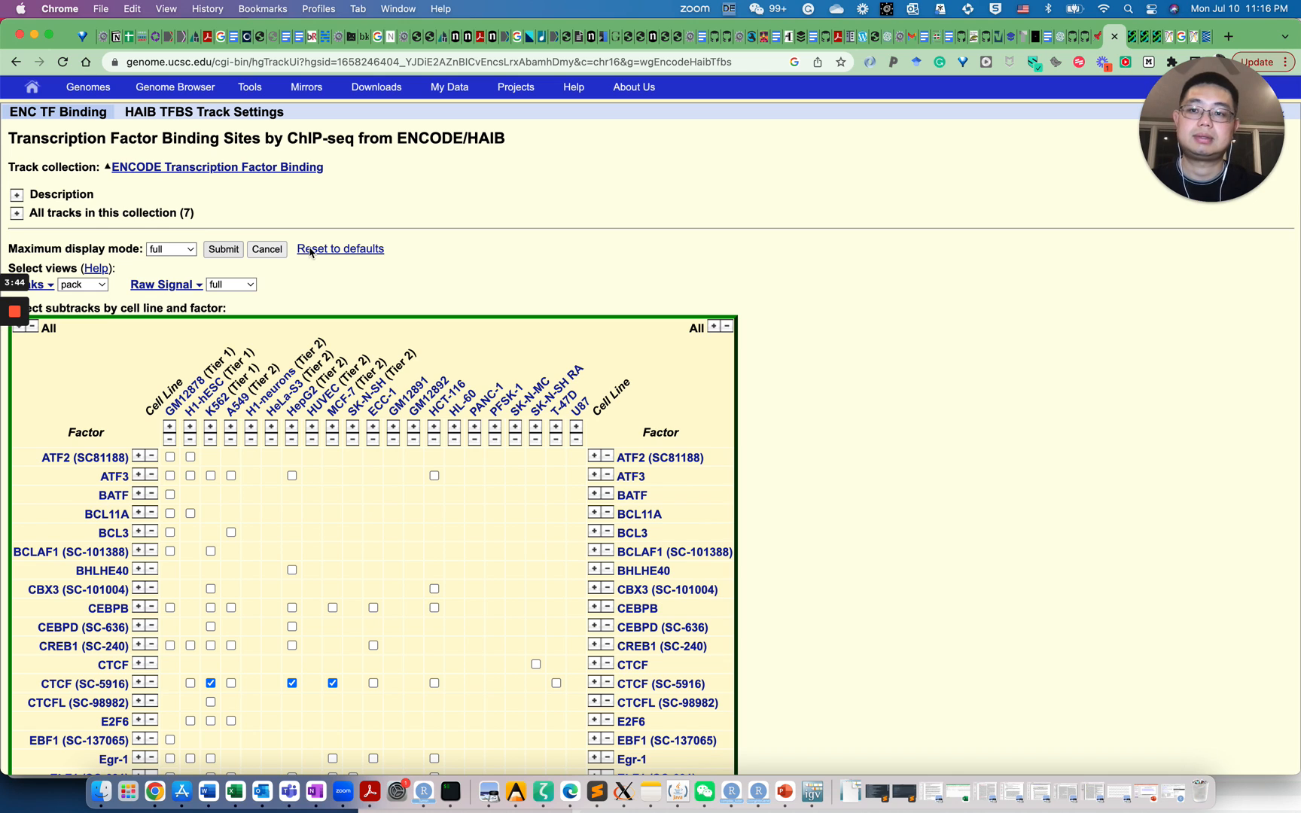
left_click(224, 250)
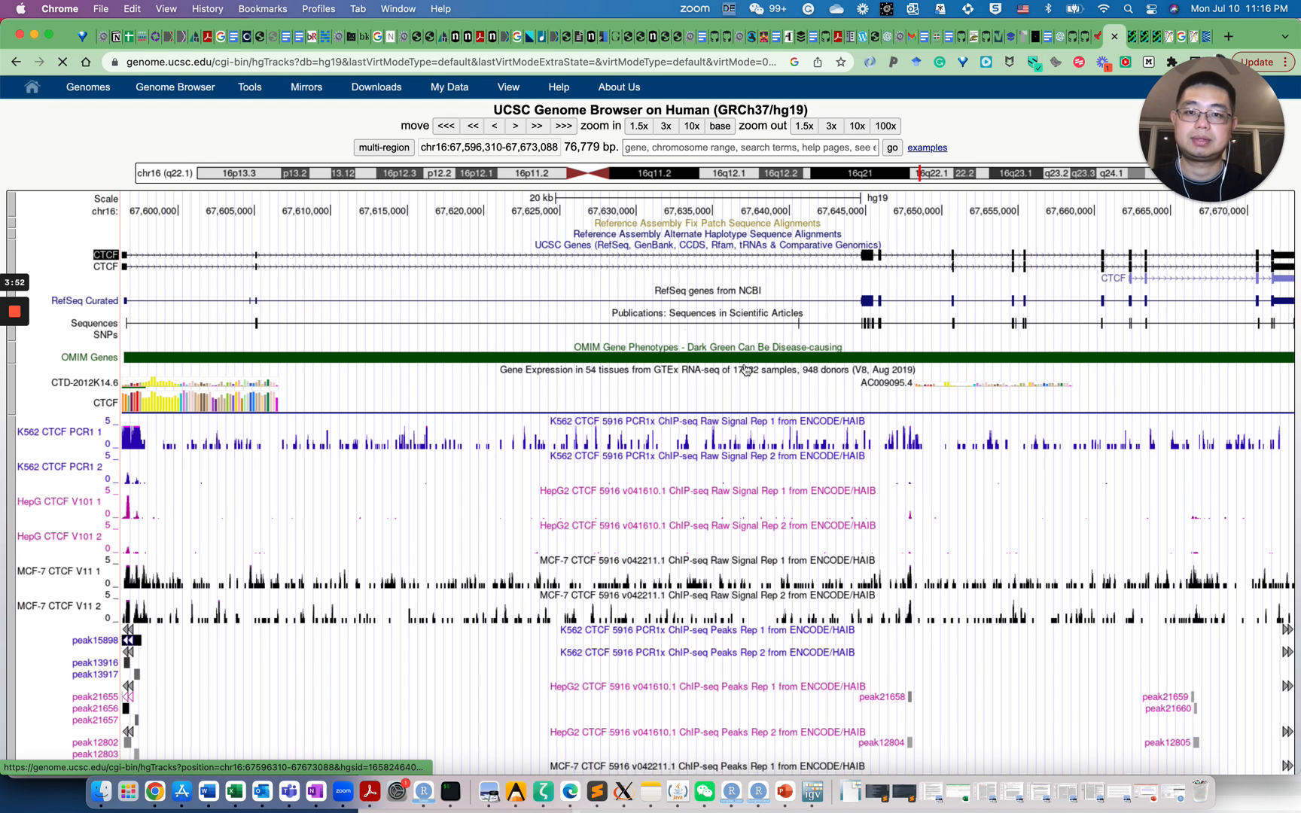
Go to VEGFA at chr6:43,737,946-43,754,223 and scroll through its CTCF signal and peak tracks
left_click(688, 150)
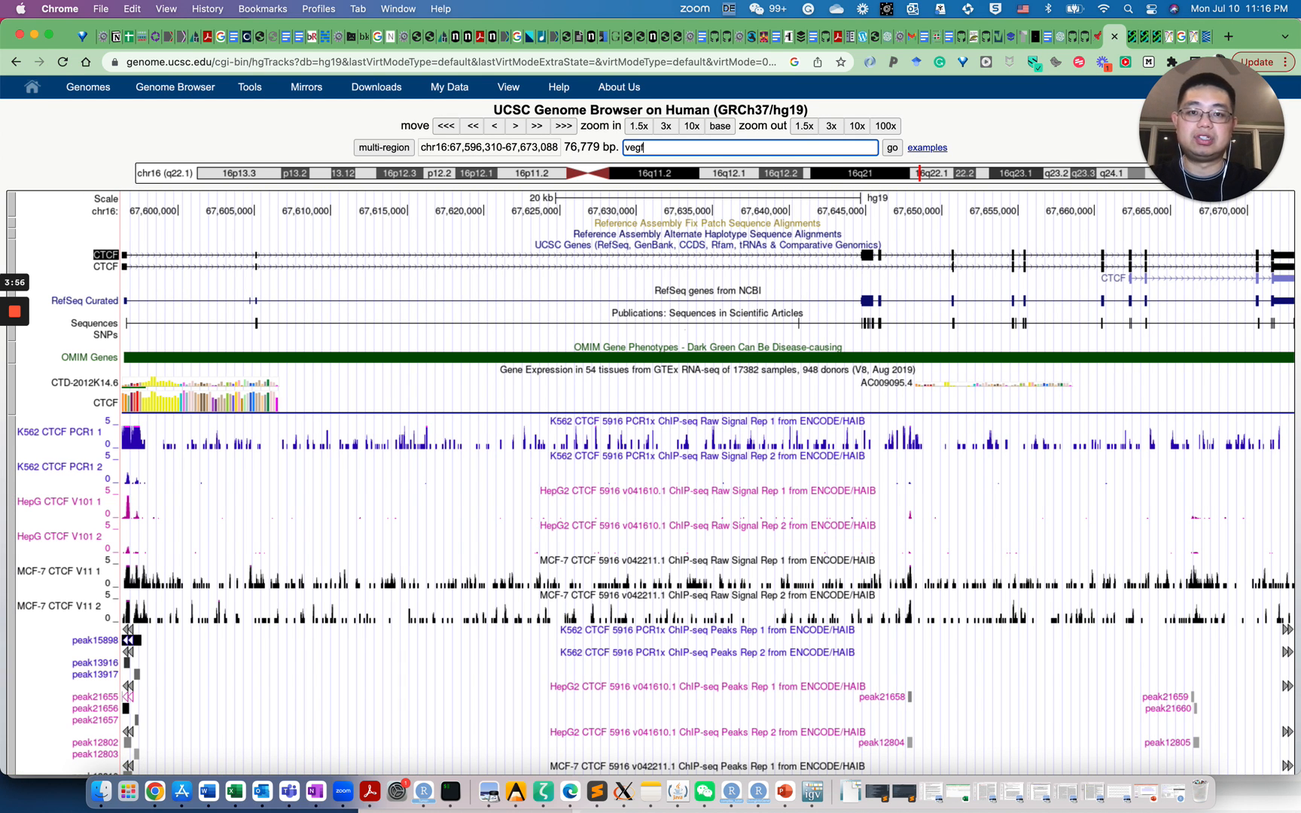
type("vegfa")
left_click(716, 167)
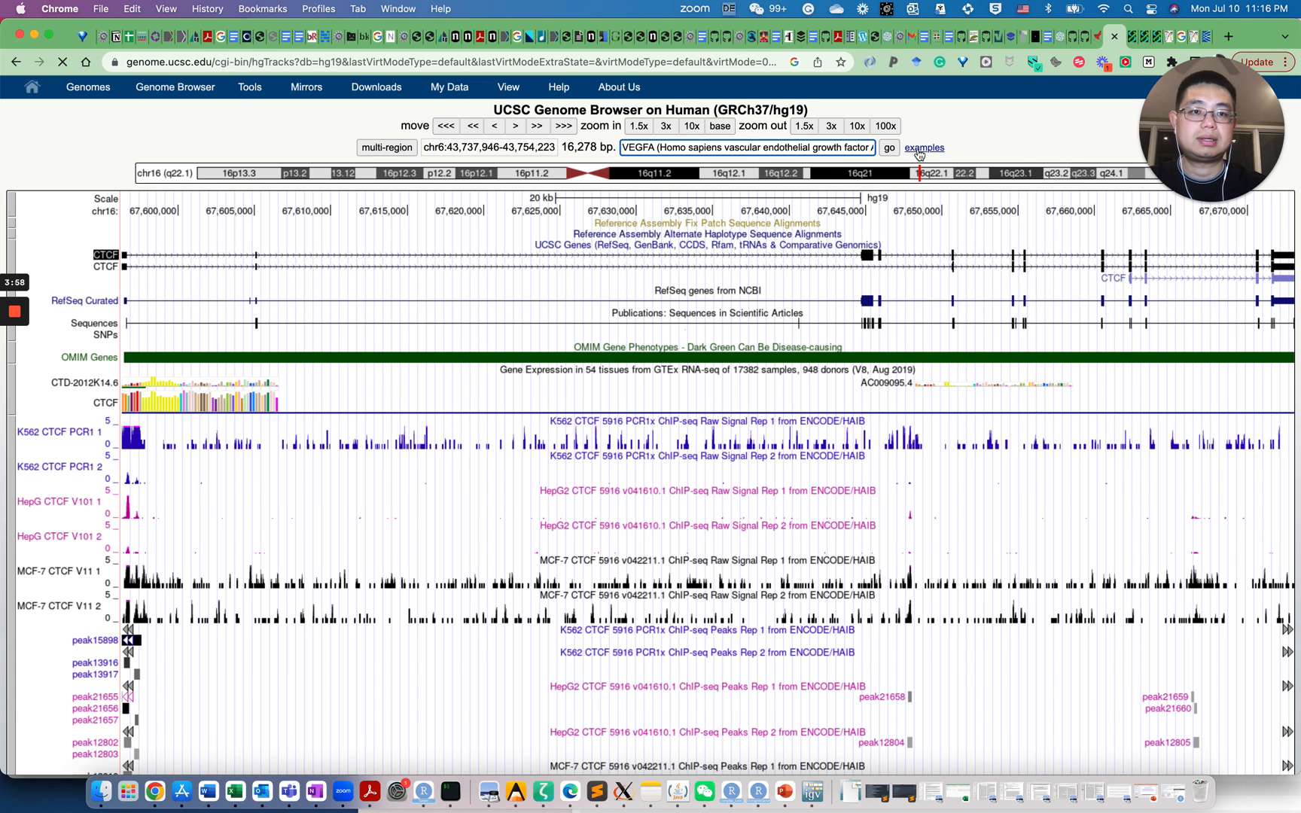
left_click(890, 148)
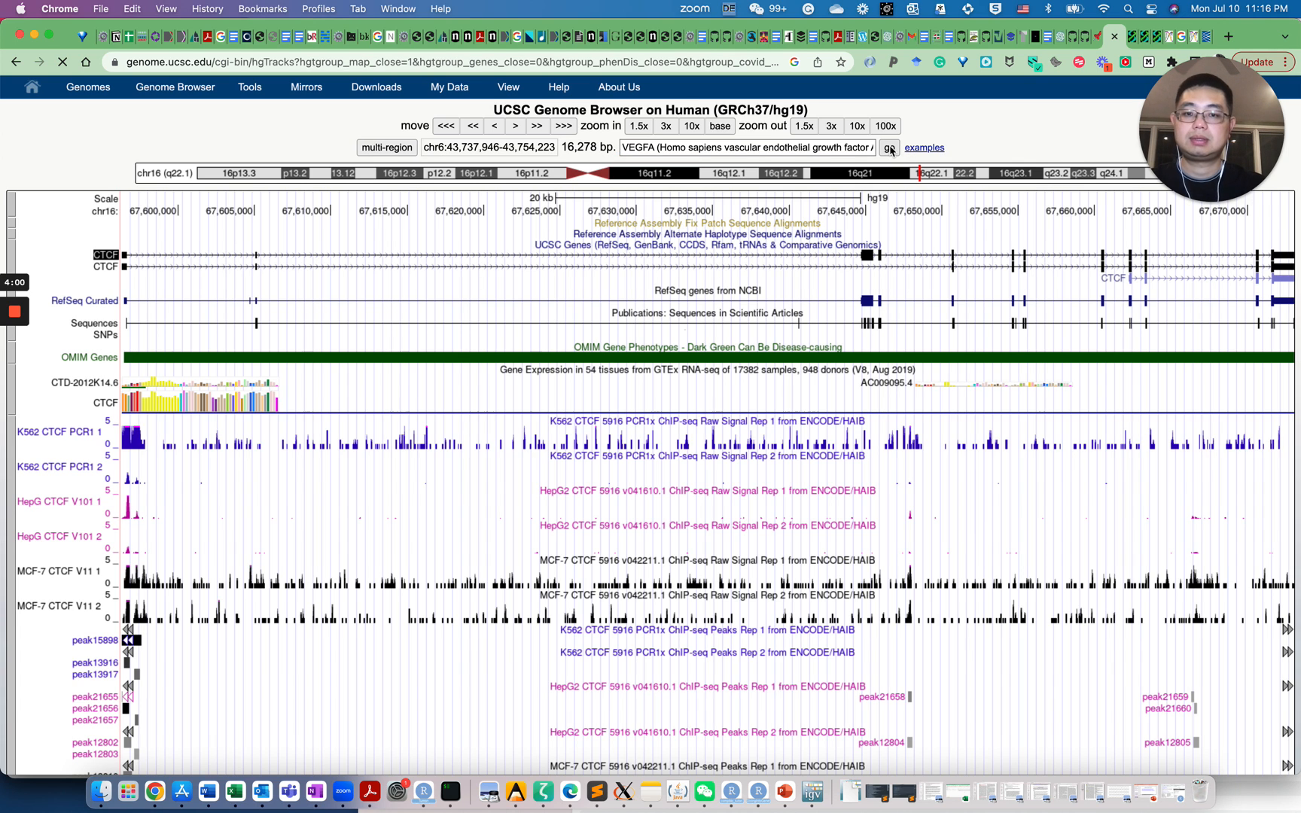
scroll(413, 450, "down", 3)
scroll(412, 451, "down", 4)
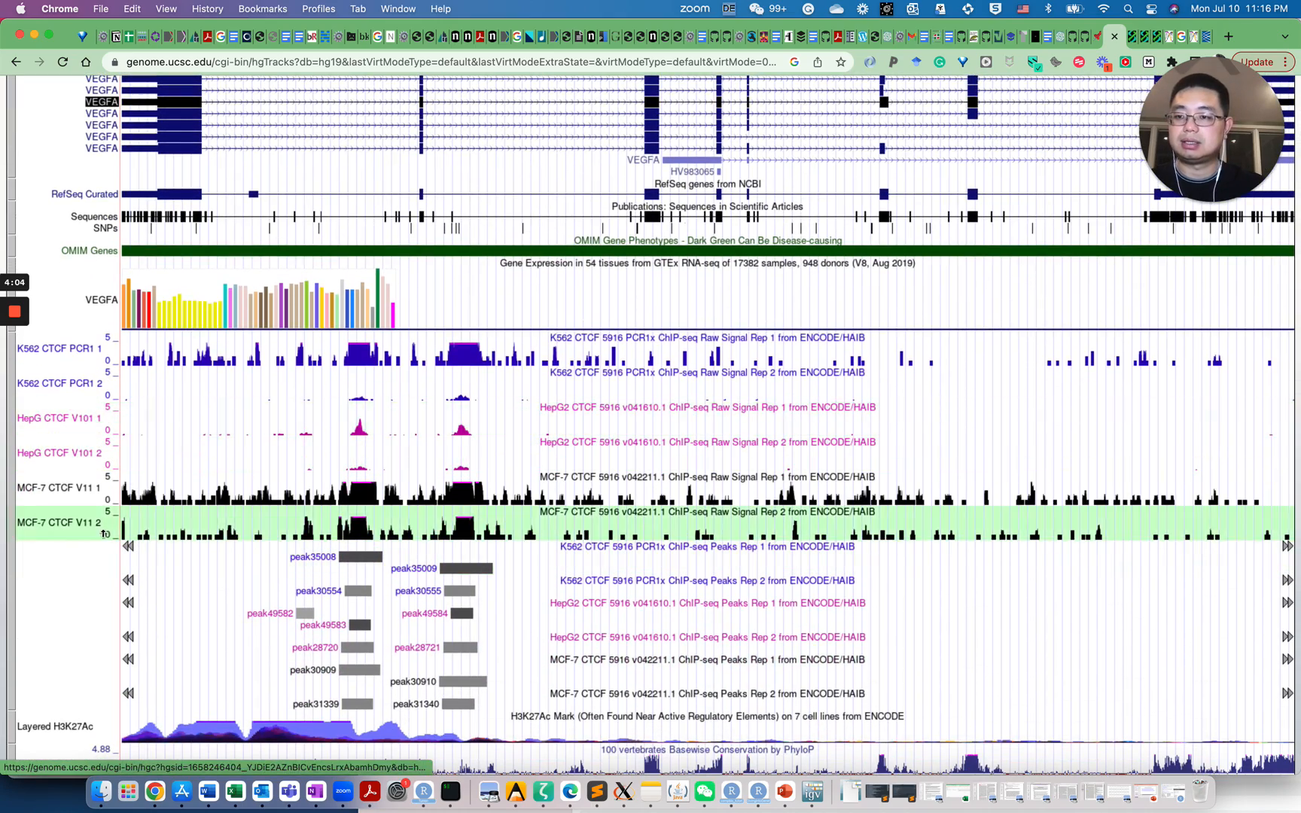
scroll(96, 497, "down", 2)
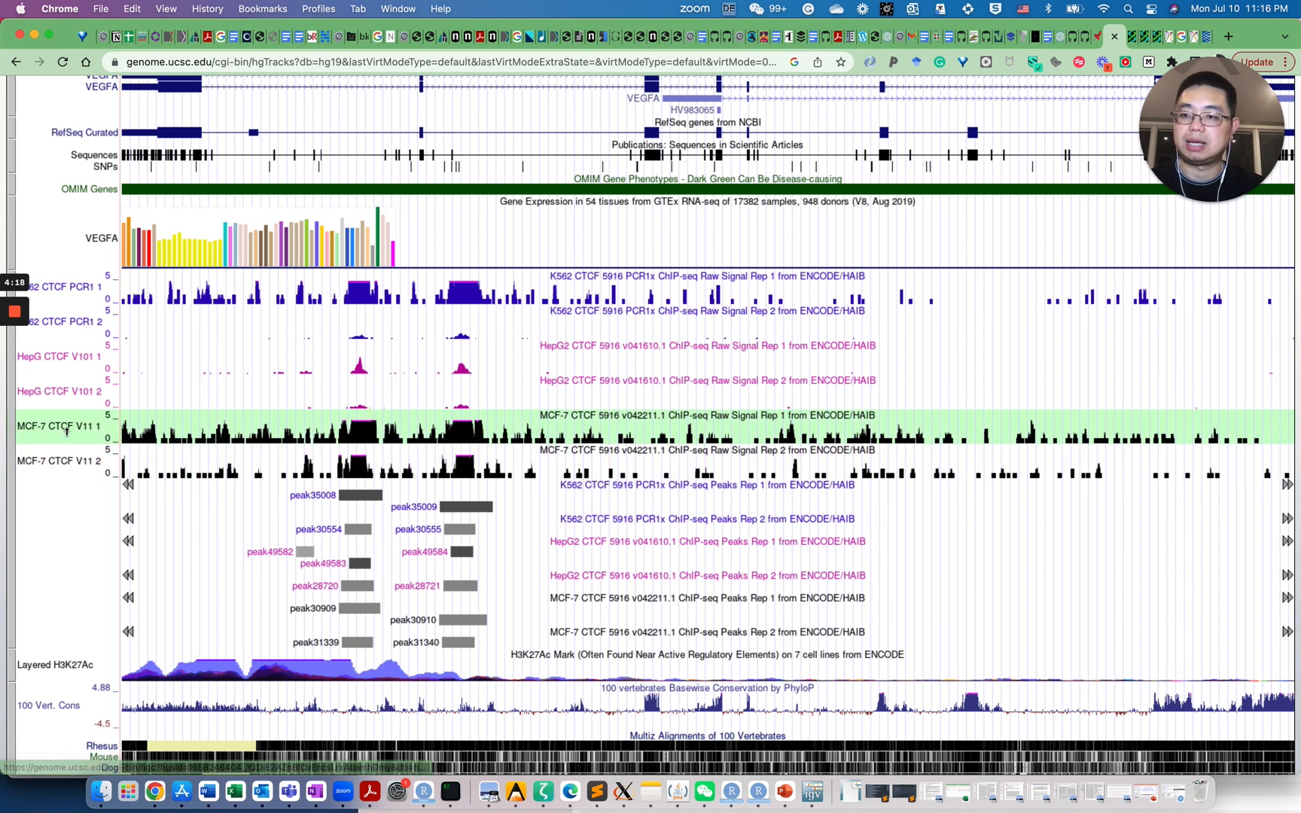
scroll(99, 487, "up", 5)
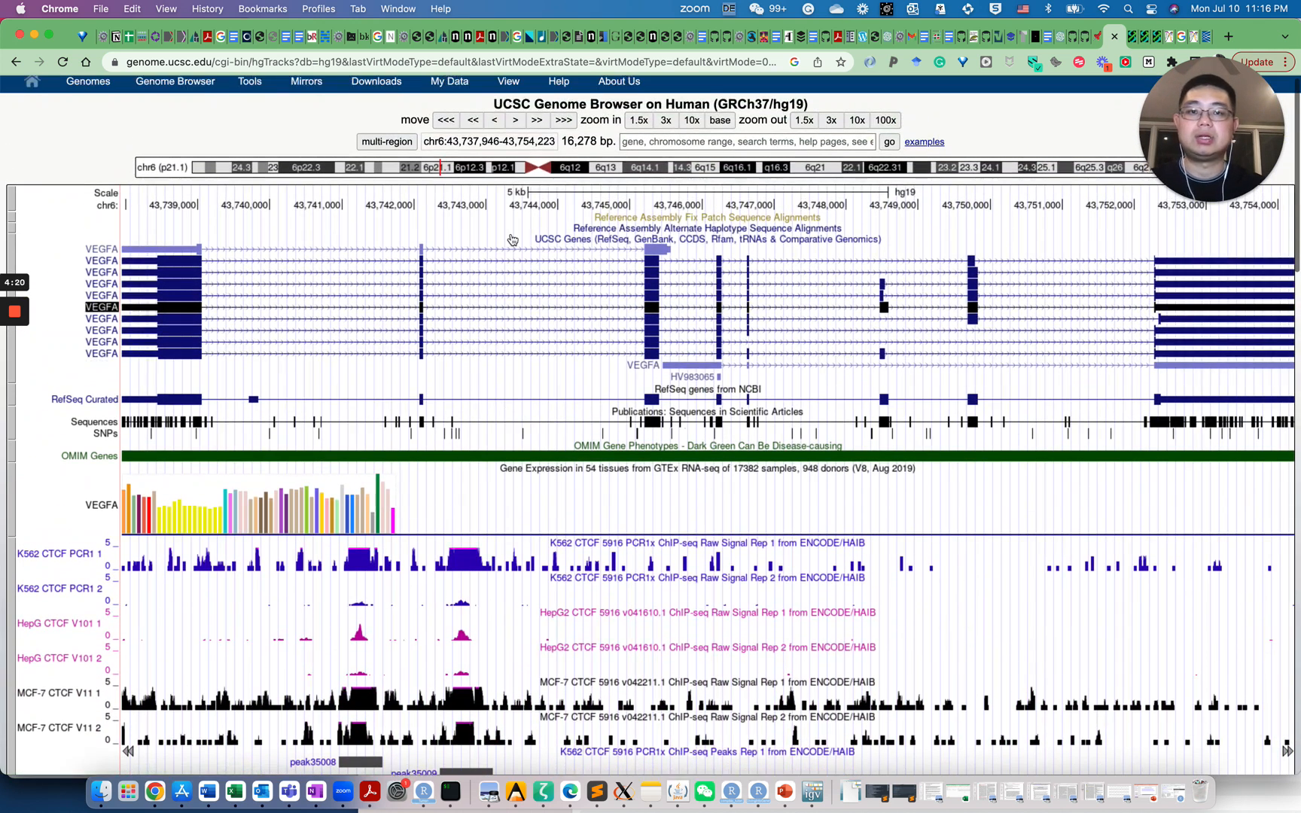
Zoom out 3x around VEGFA to about 48,834 bp and review the CTCF tracks
left_click(832, 122)
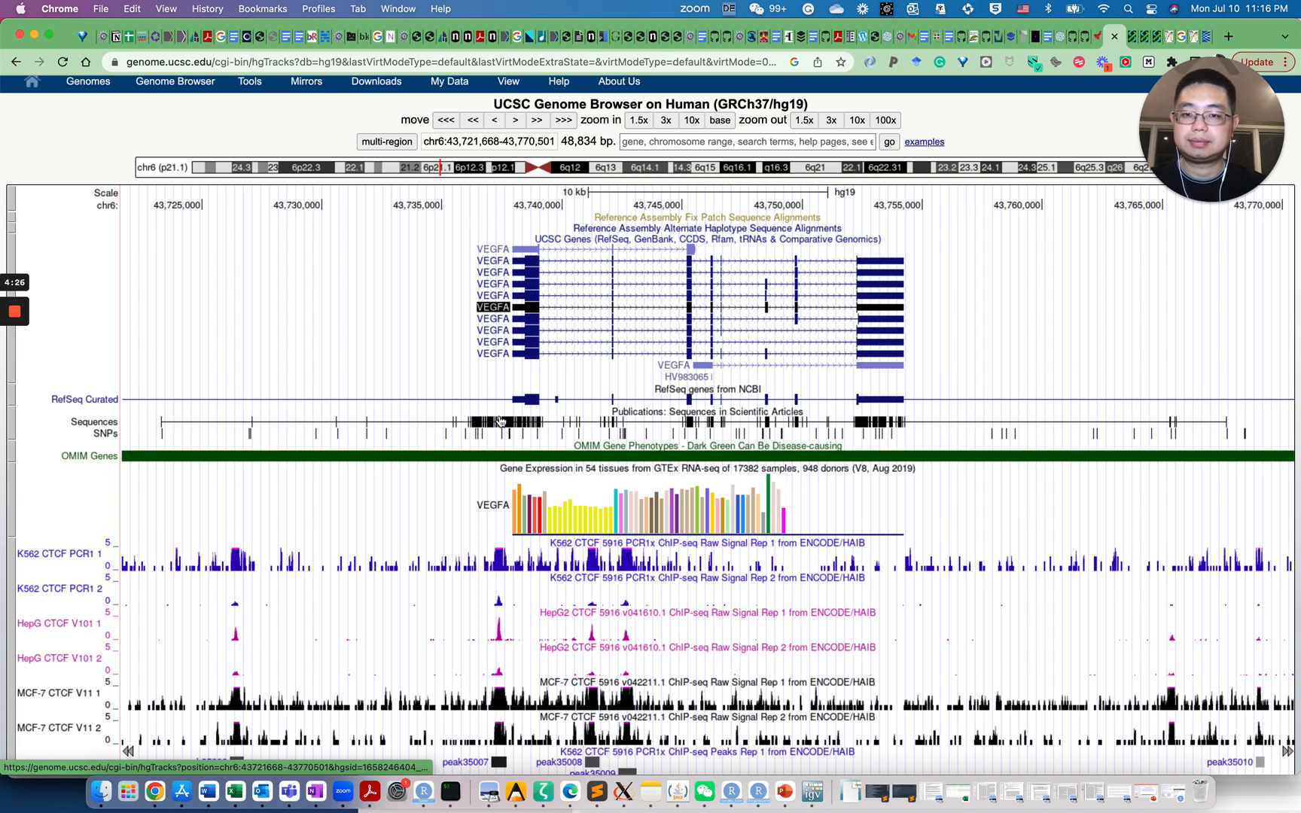
scroll(427, 509, "down", 1)
scroll(427, 509, "down", 4)
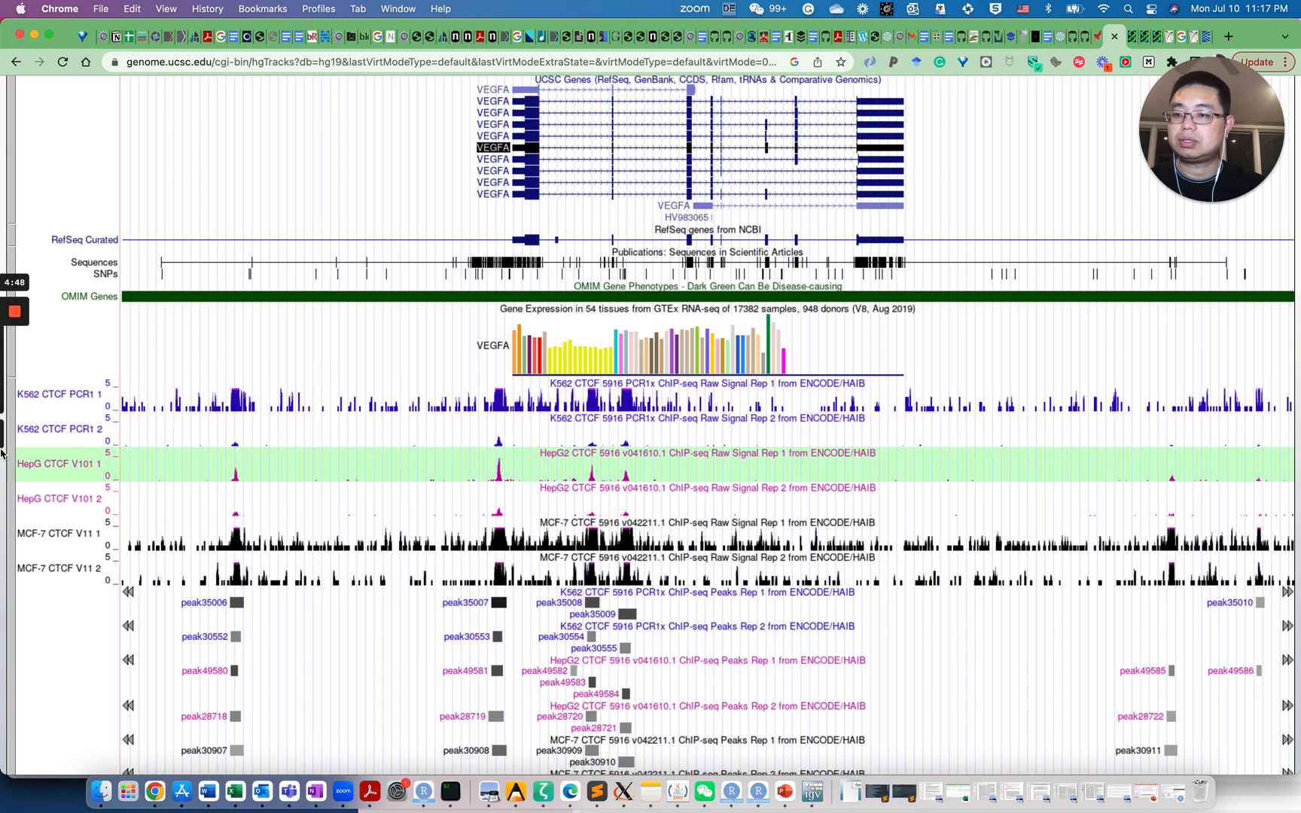
Drag the K562 CTCF PCR1 1 track, then HepG CTCF V101 2, up beneath the VEGFA genes
left_click_drag(78, 346, 70, 245)
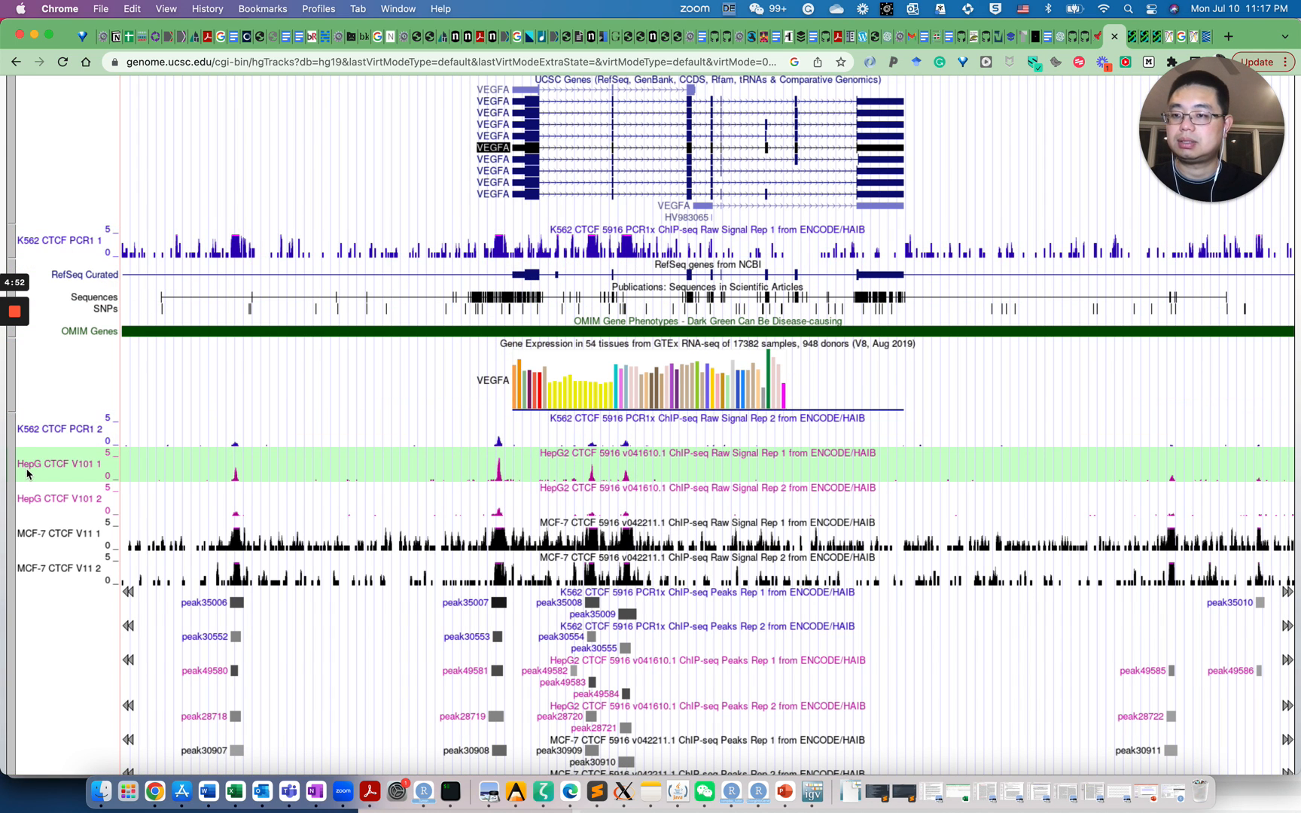
mouse_move(27, 316)
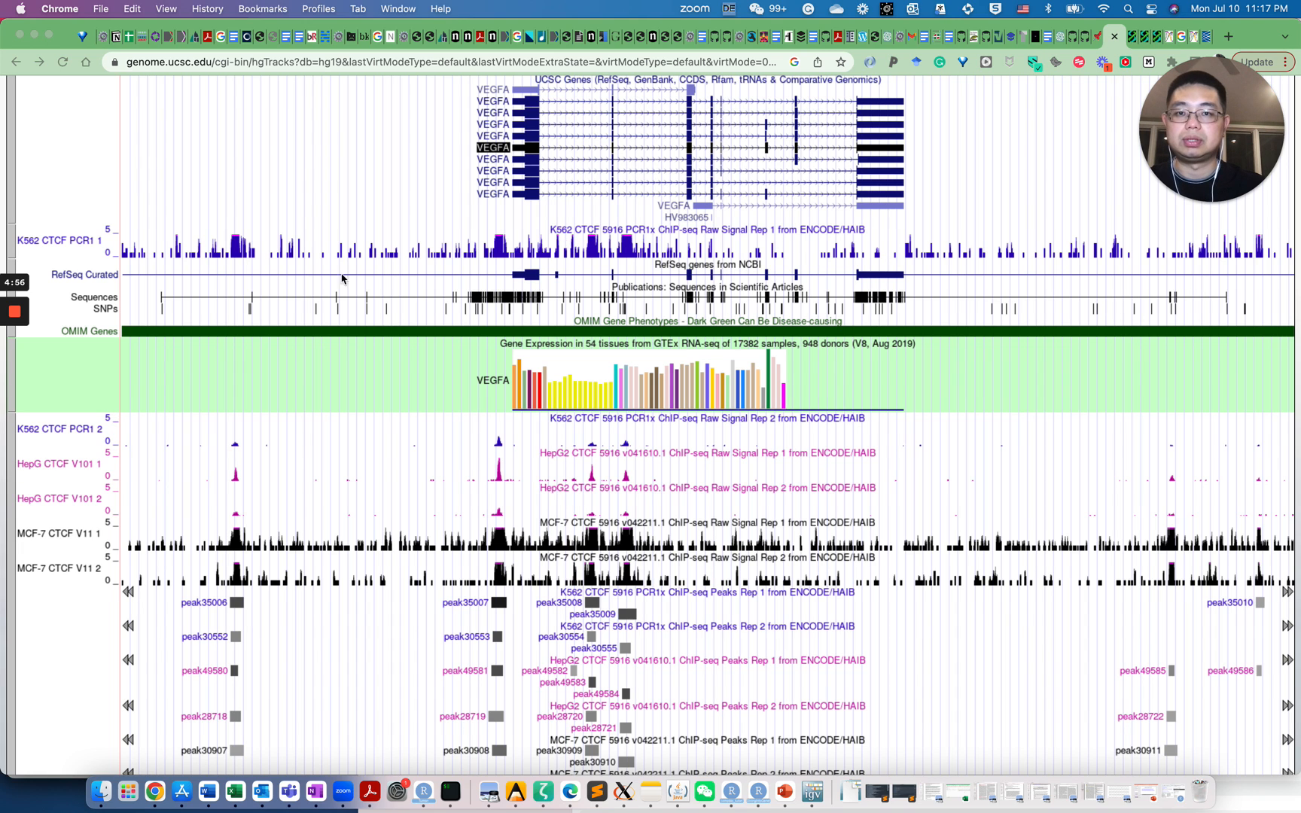
left_click(36, 465)
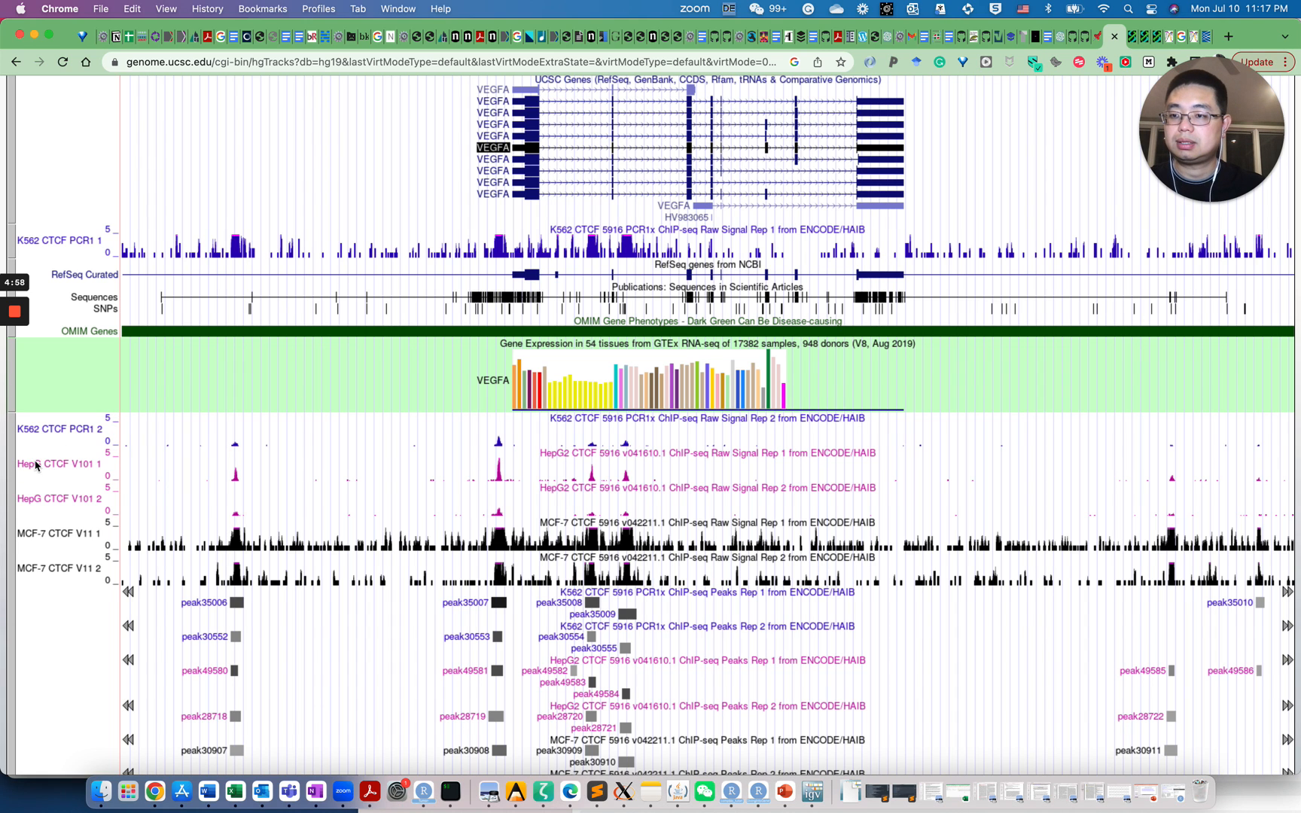
scroll(203, 407, "down", 2)
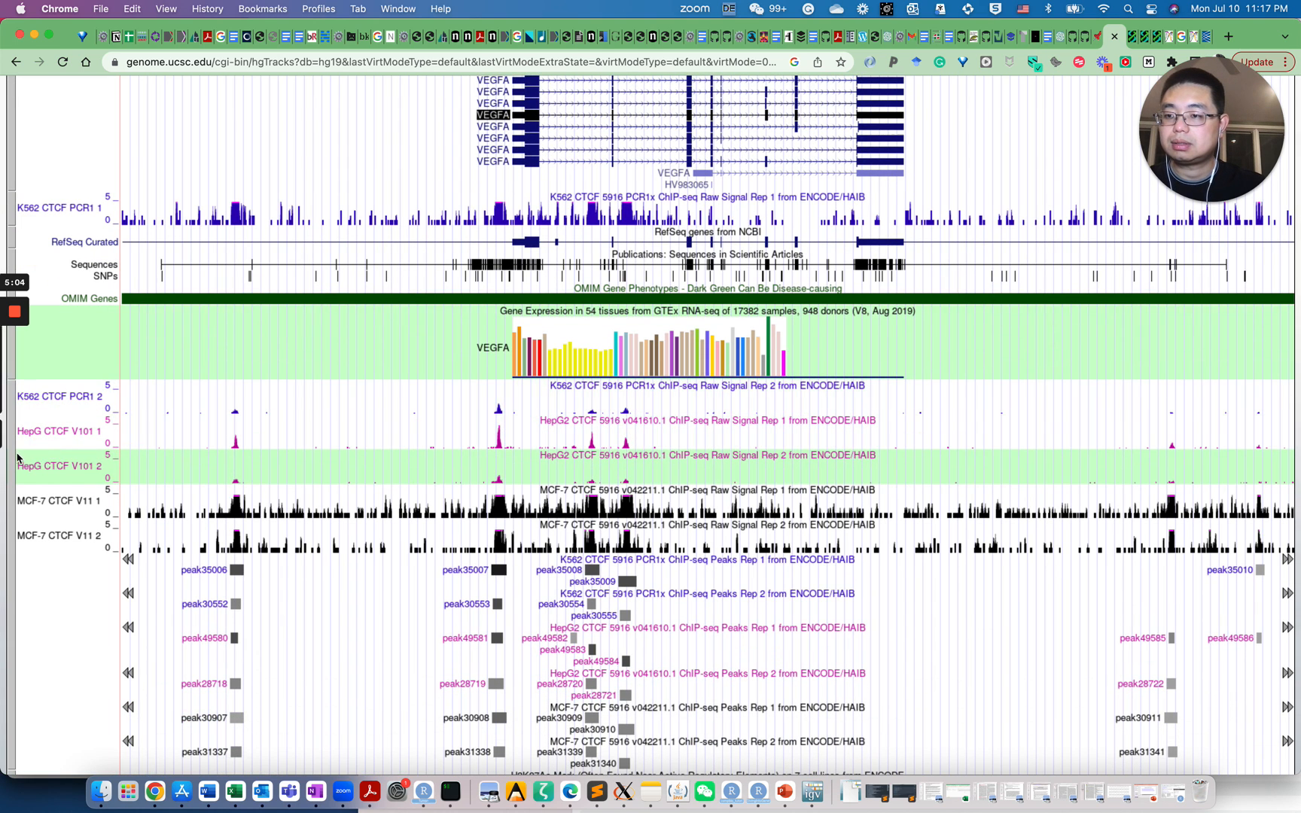
left_click_drag(44, 435, 46, 230)
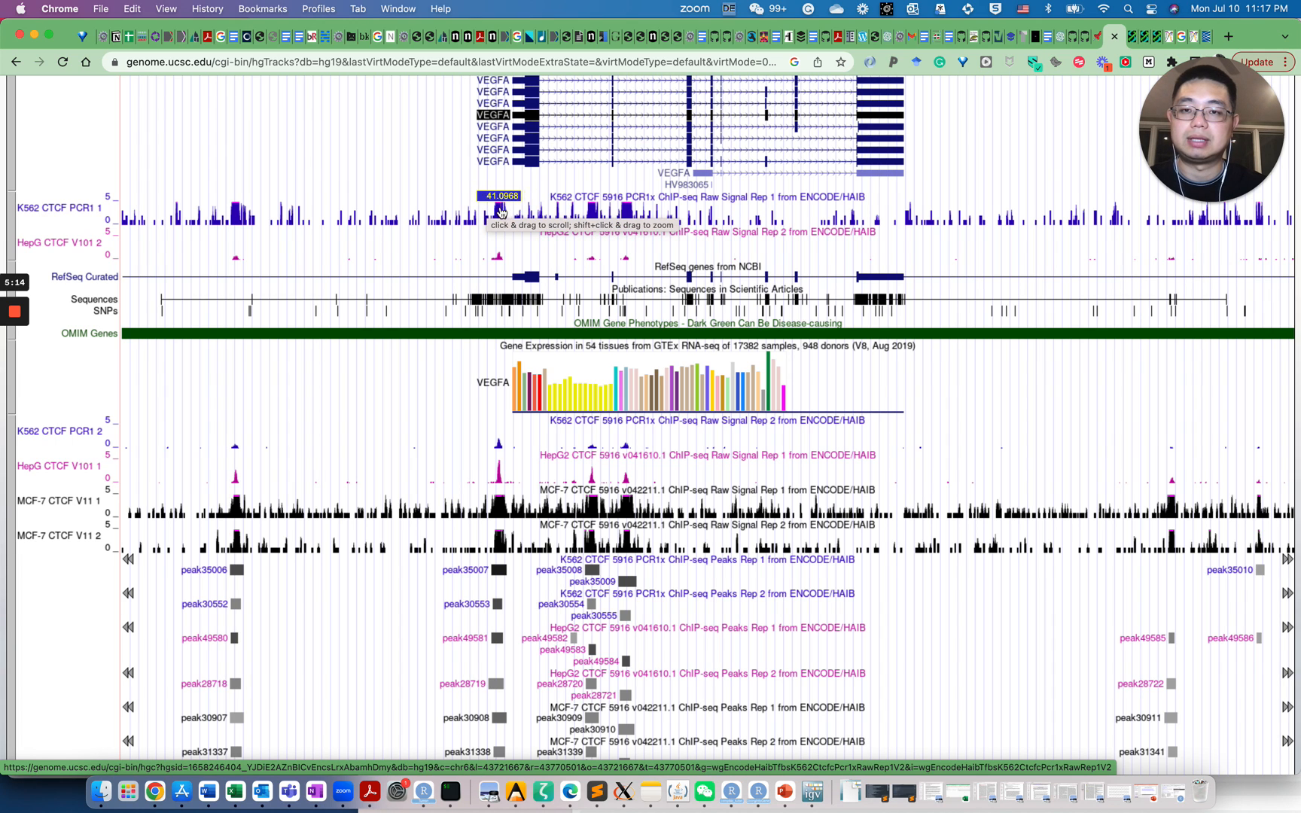
mouse_move(500, 228)
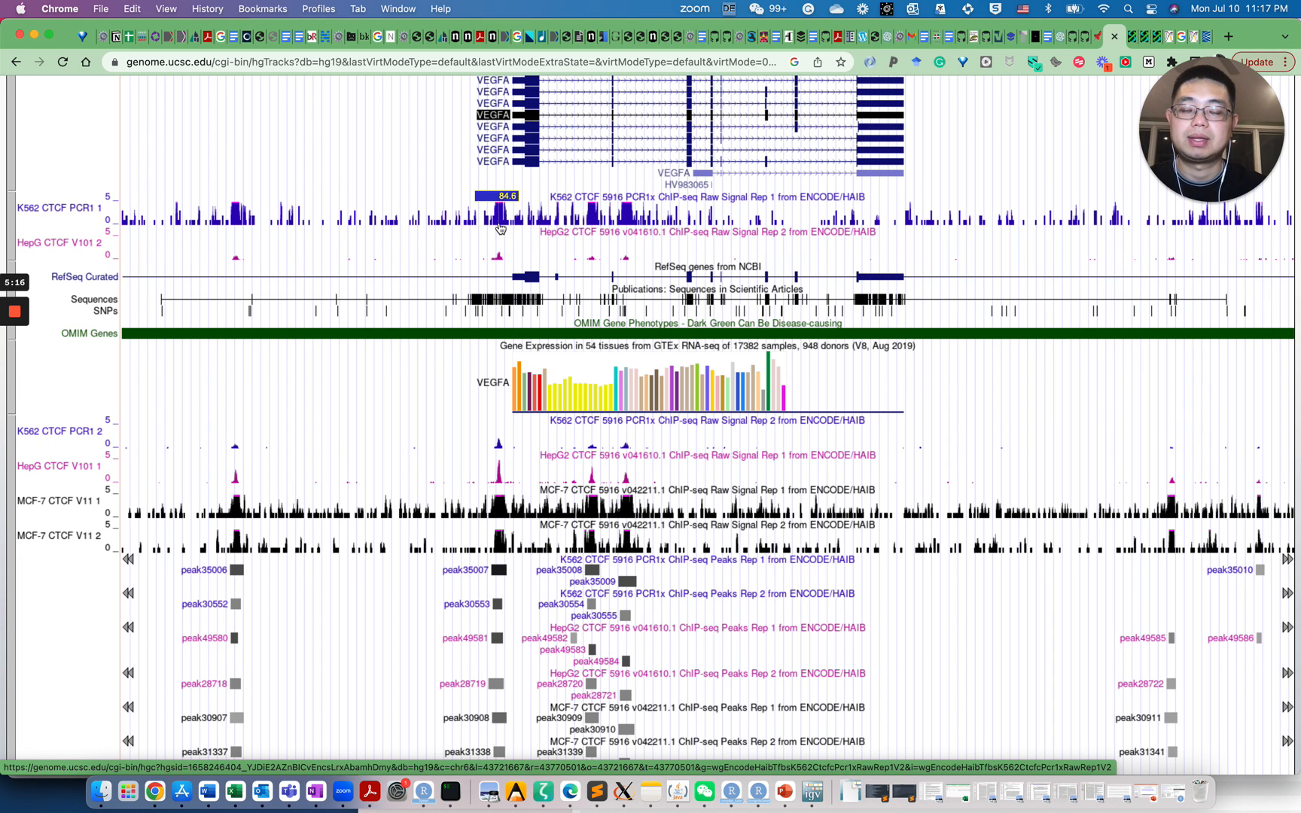
In the HAIB TFBS settings, keep the raw signal and maximum display modes at full
left_click(13, 214)
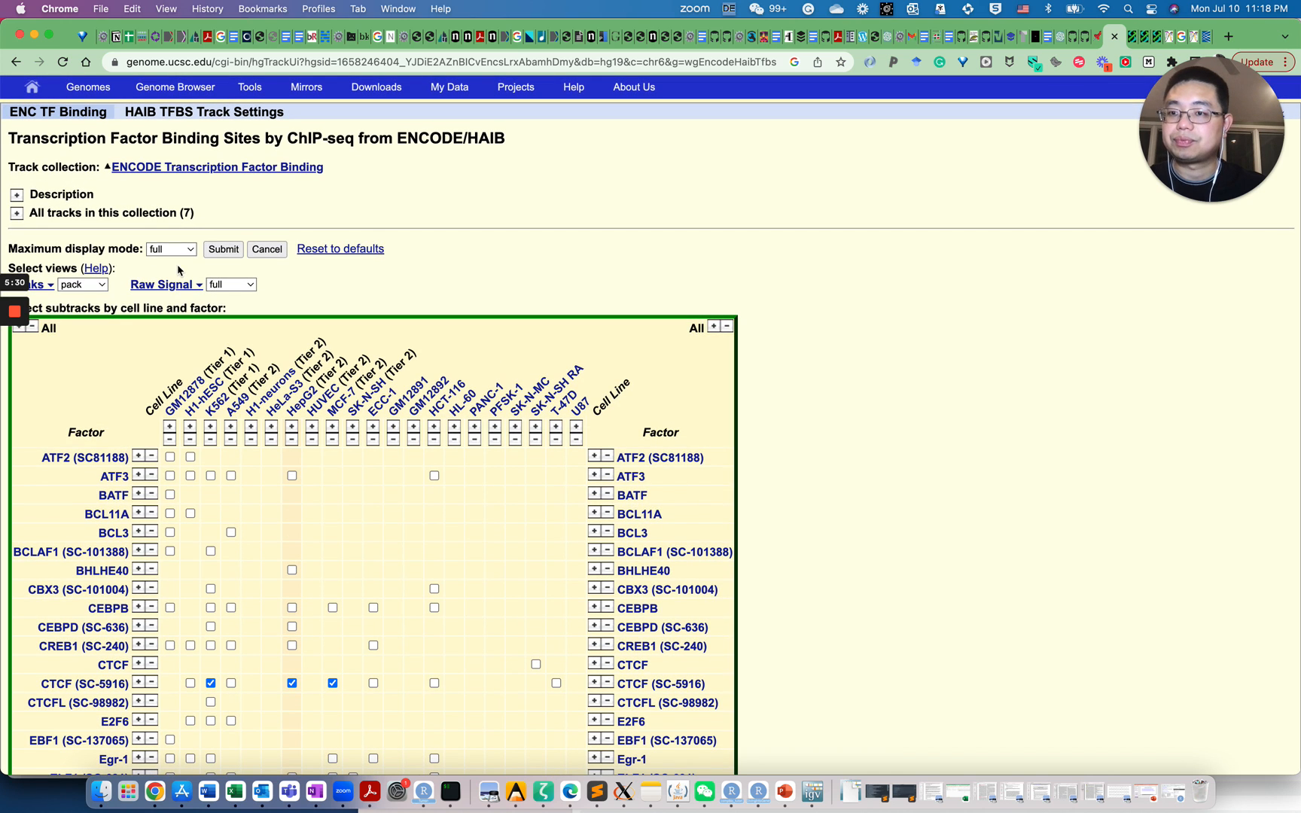
left_click(240, 286)
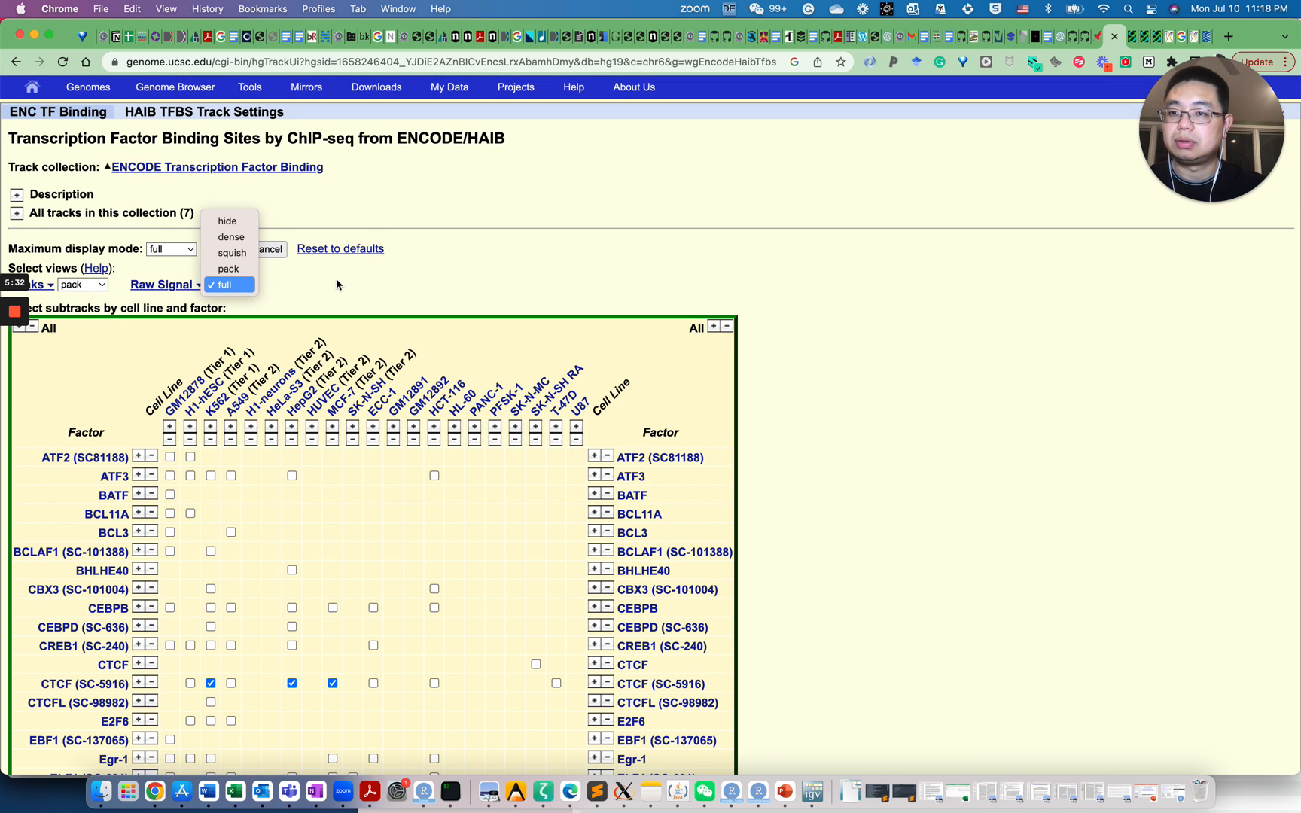
left_click(194, 253)
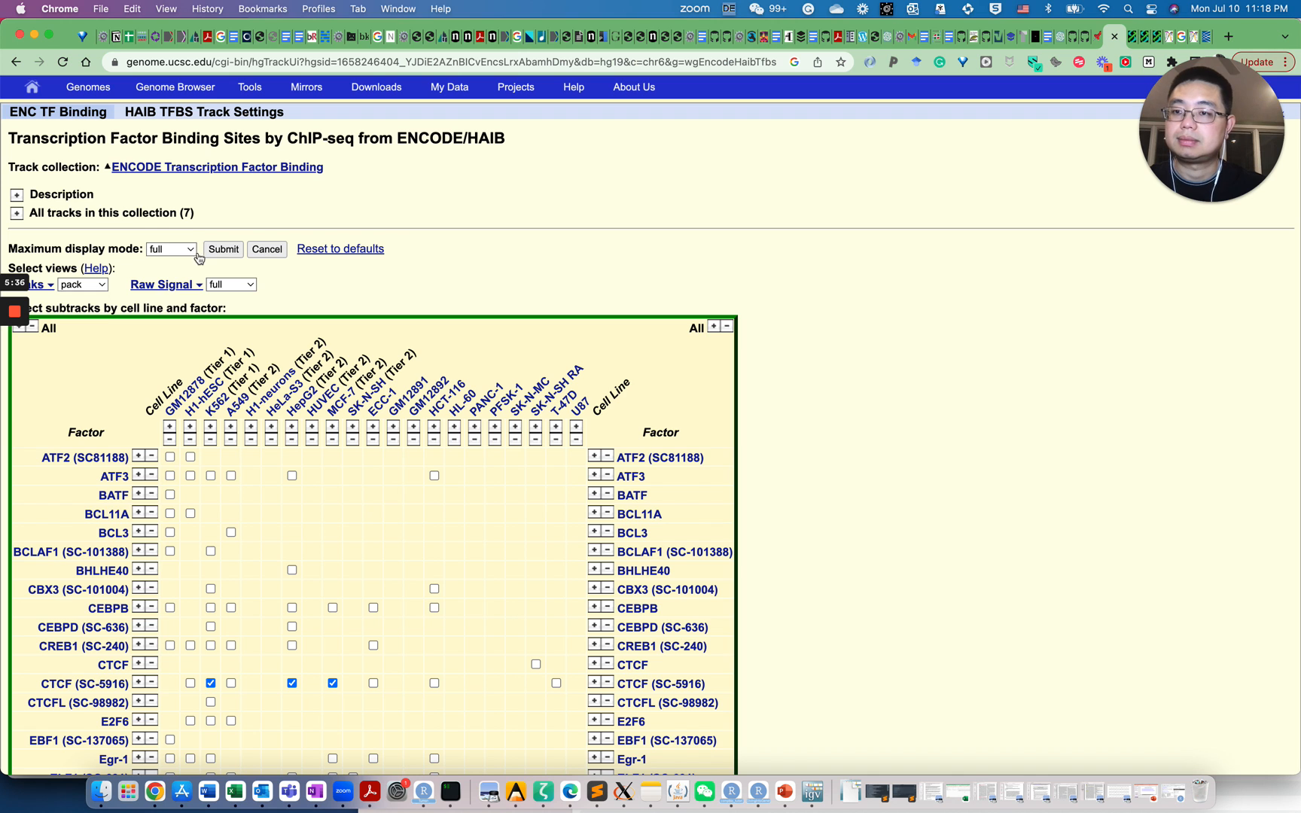
left_click(193, 253)
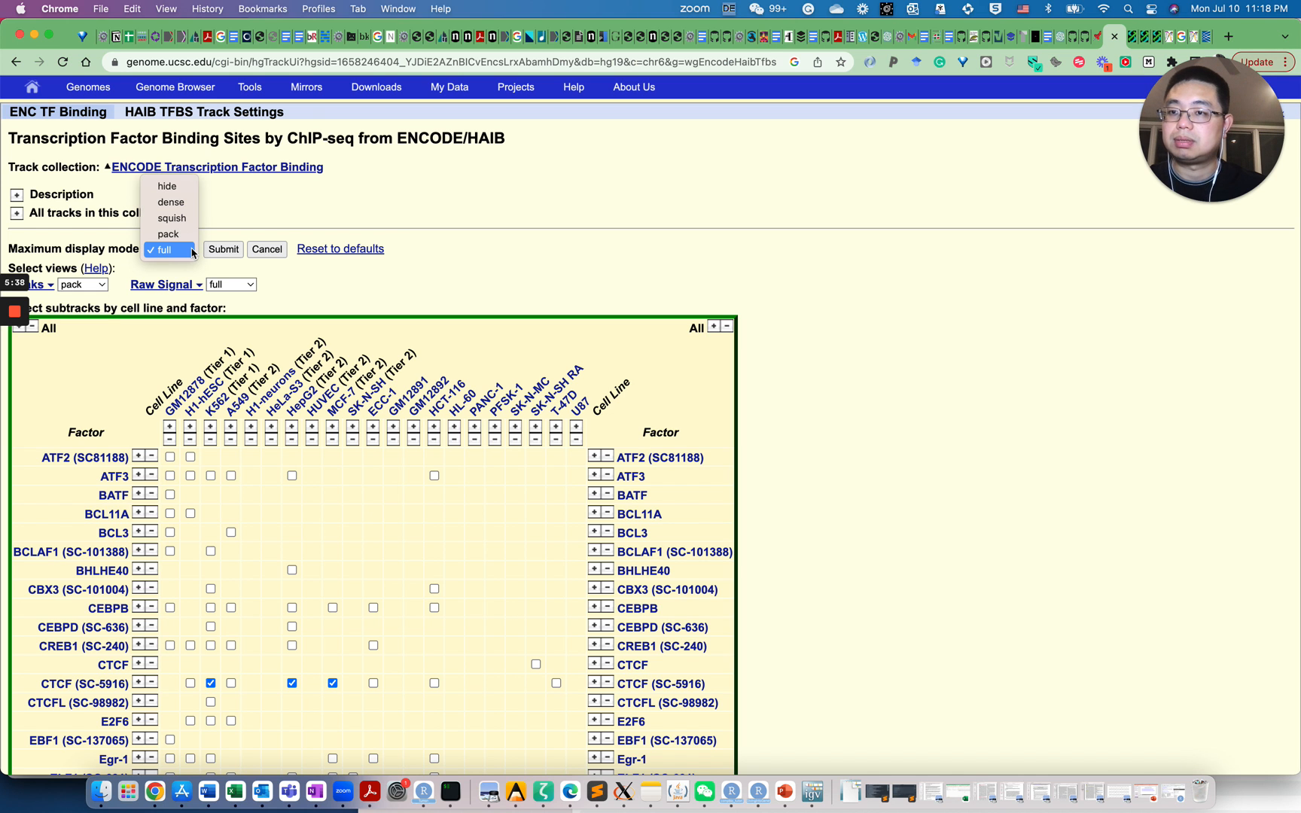
left_click(192, 251)
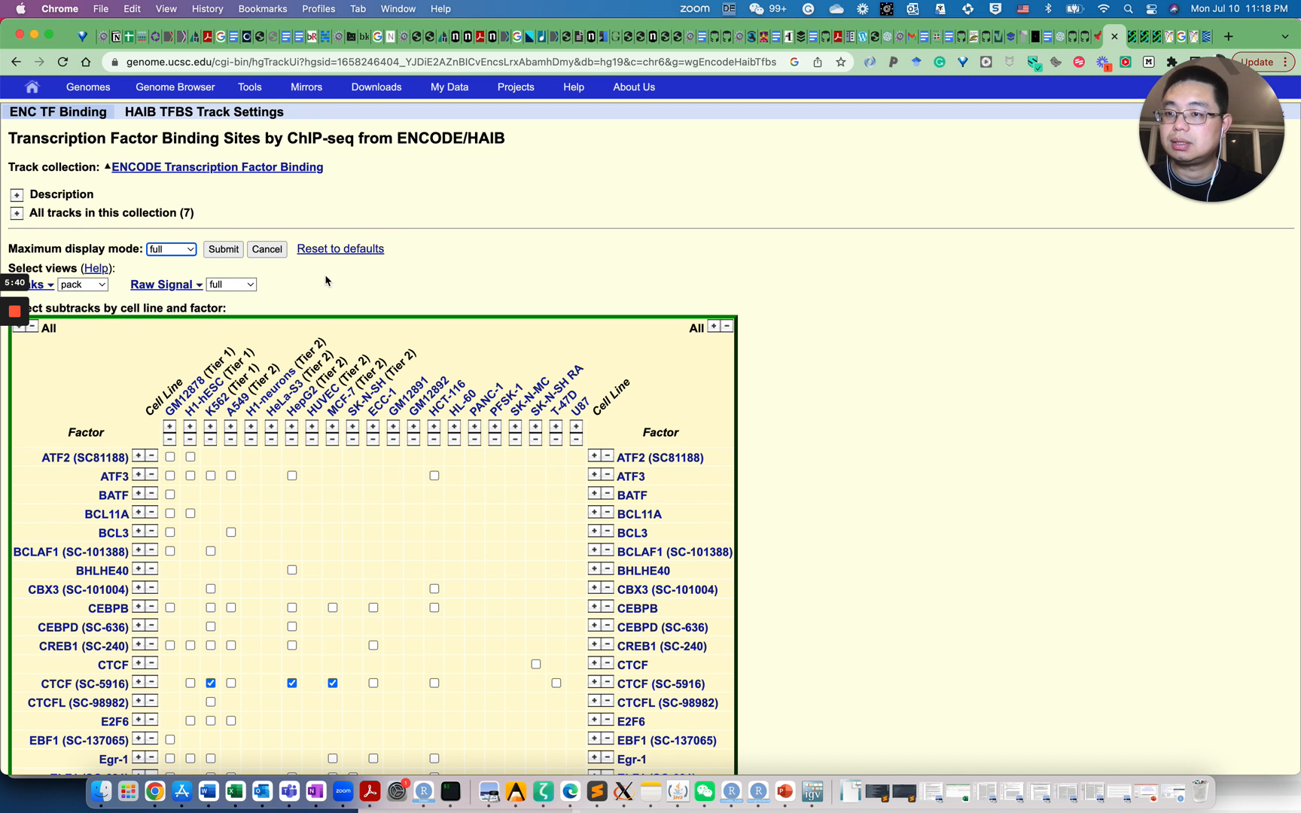
scroll(326, 280, "down", 5)
scroll(325, 280, "up", 3)
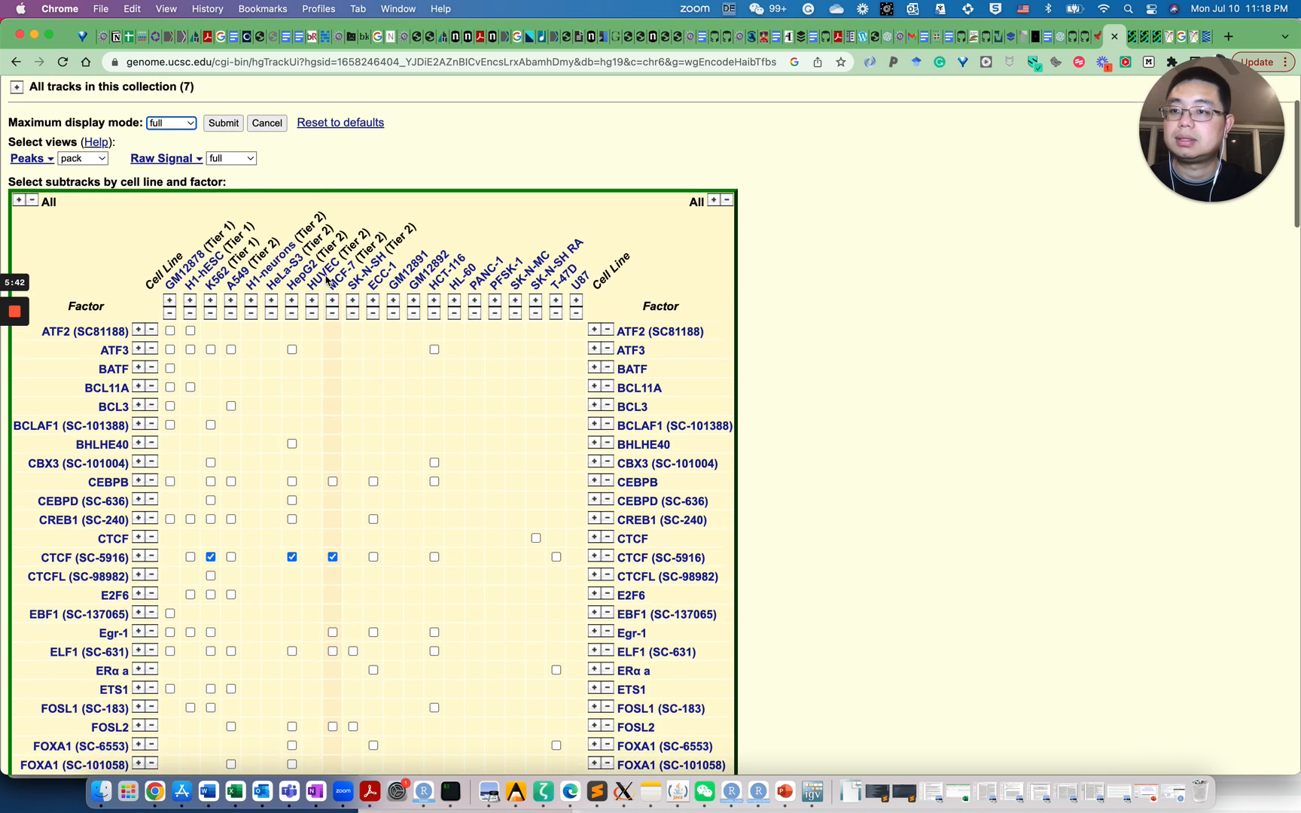
scroll(325, 280, "up", 2)
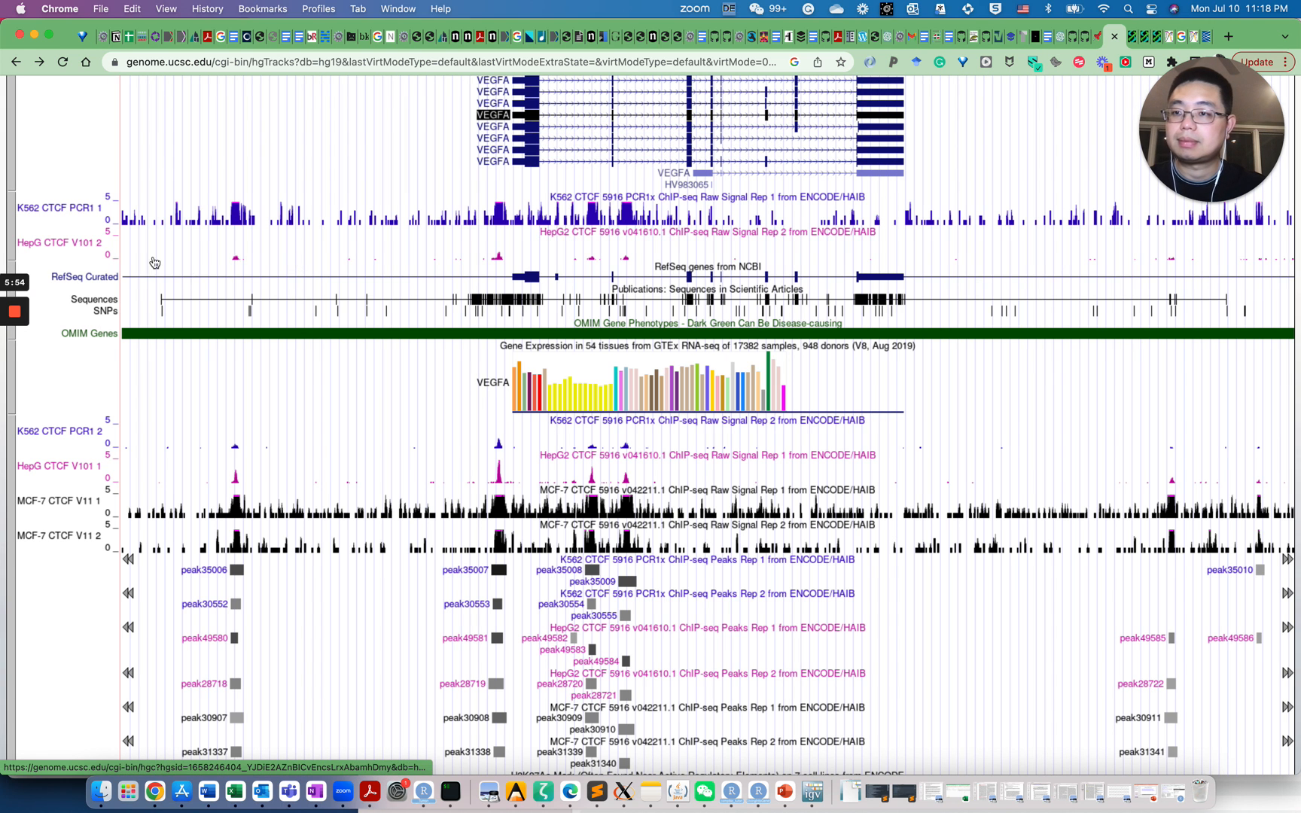
Change the K562 CTCF PCR1 1 track's vertical viewing range maximum from 5 to 100
right_click(102, 221)
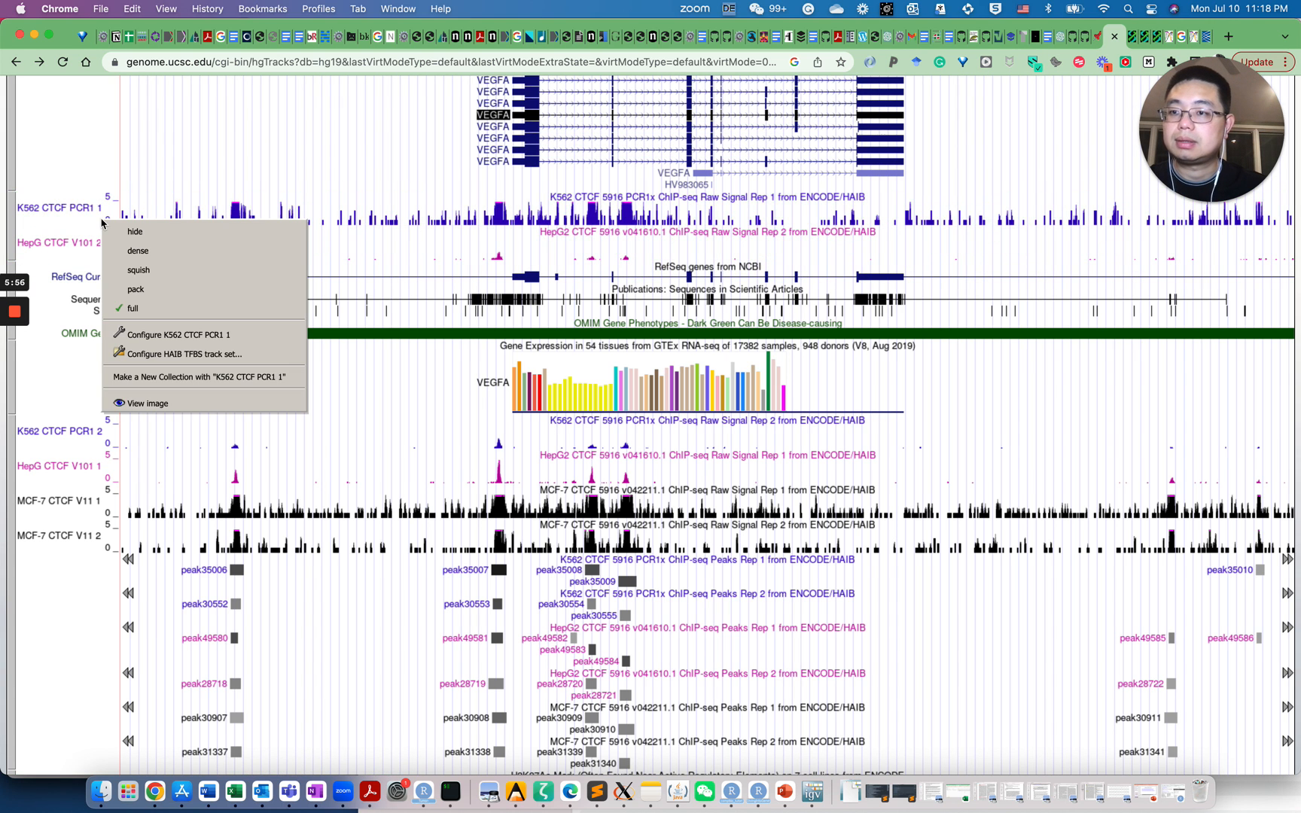
left_click(217, 341)
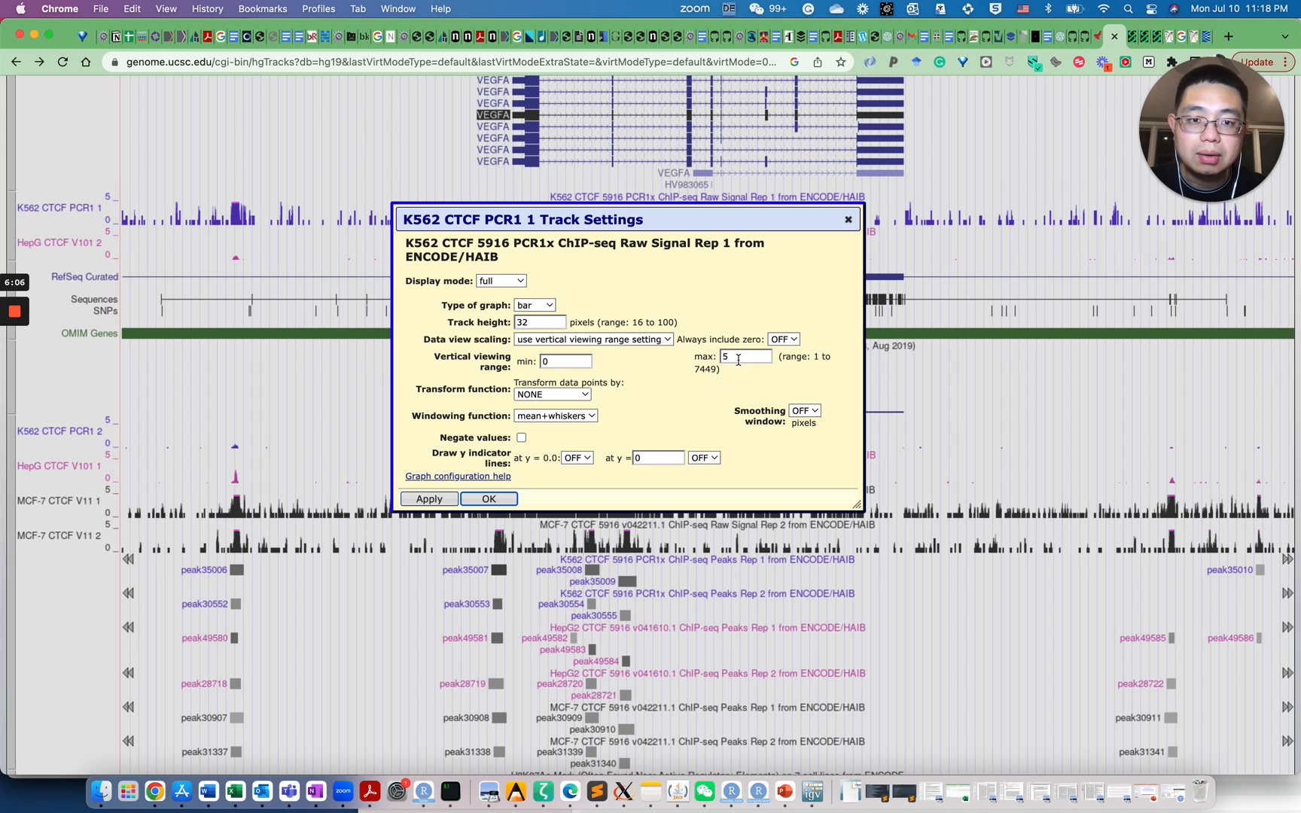
left_click_drag(737, 358, 715, 357)
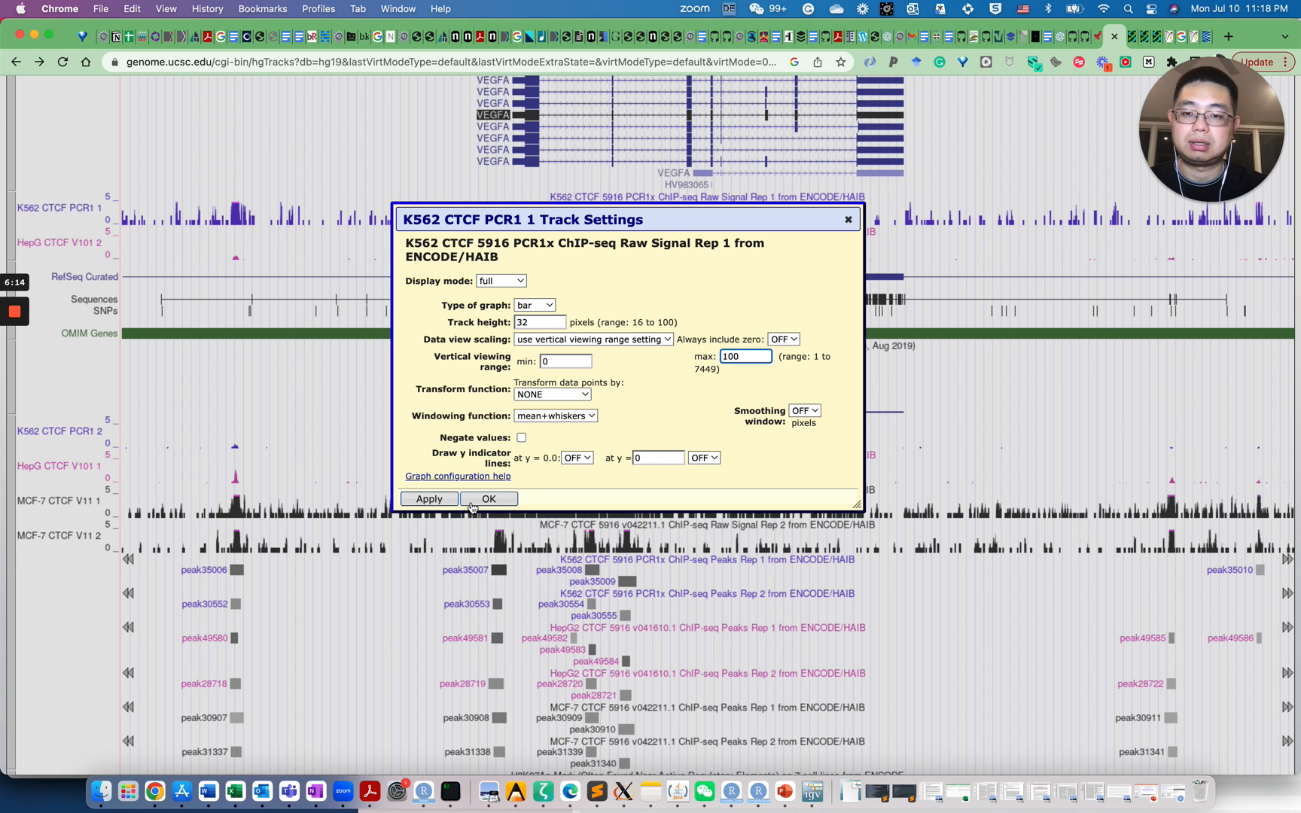
left_click(440, 500)
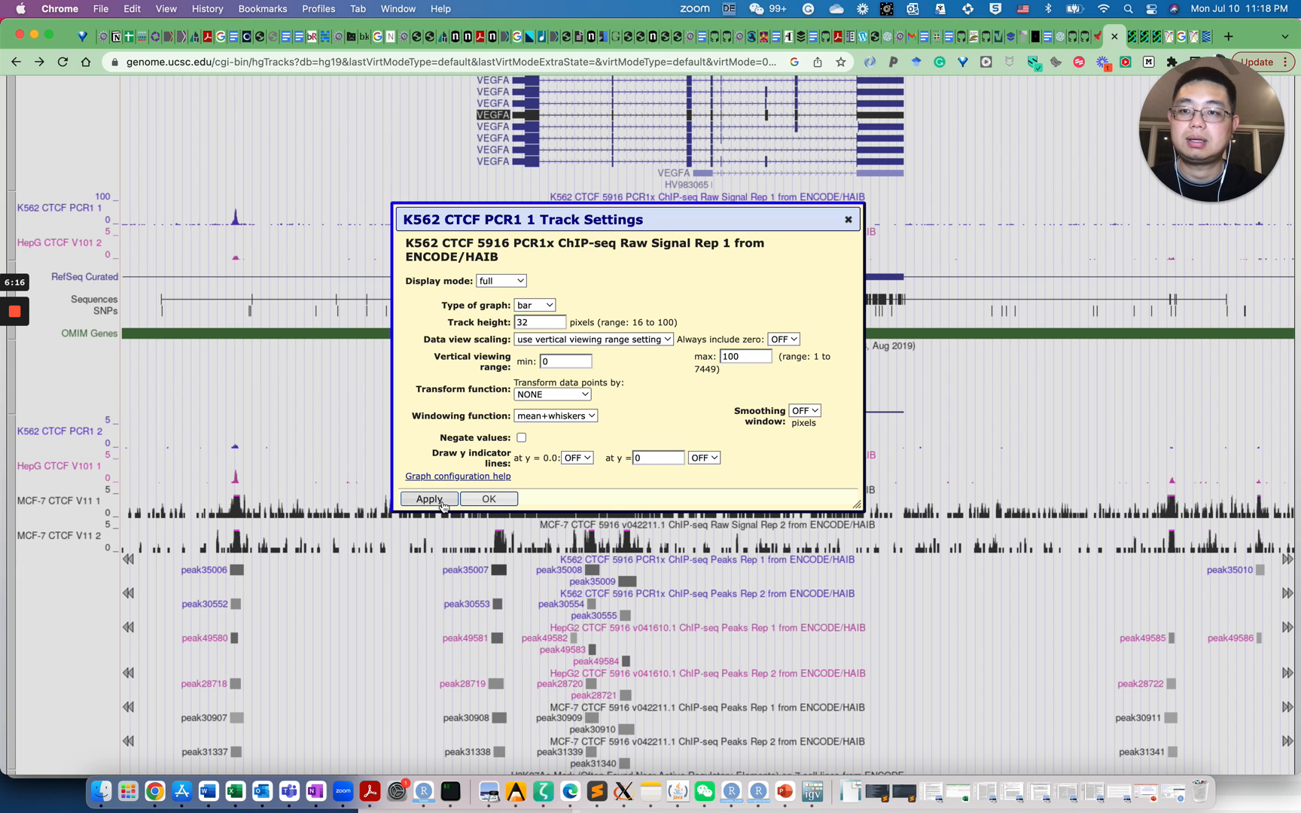
left_click(848, 219)
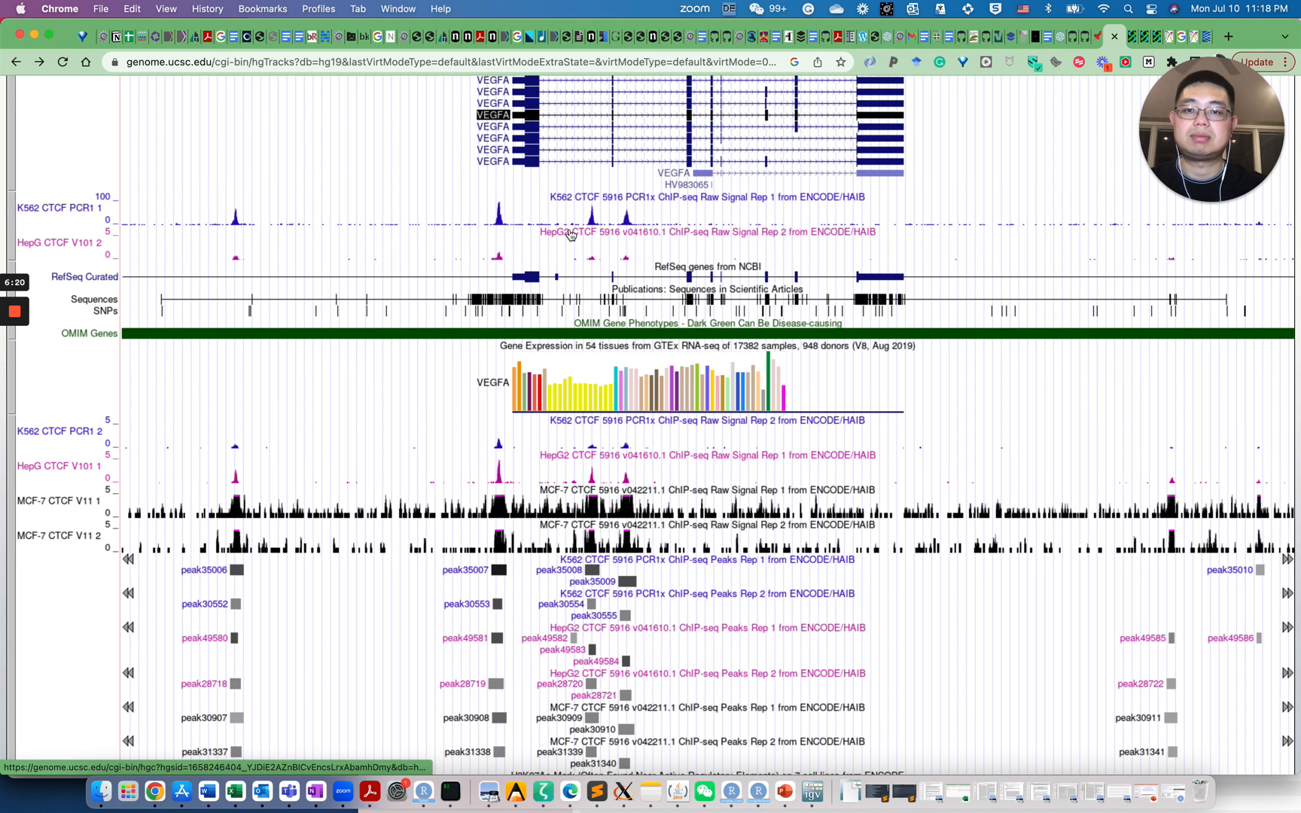
mouse_move(502, 219)
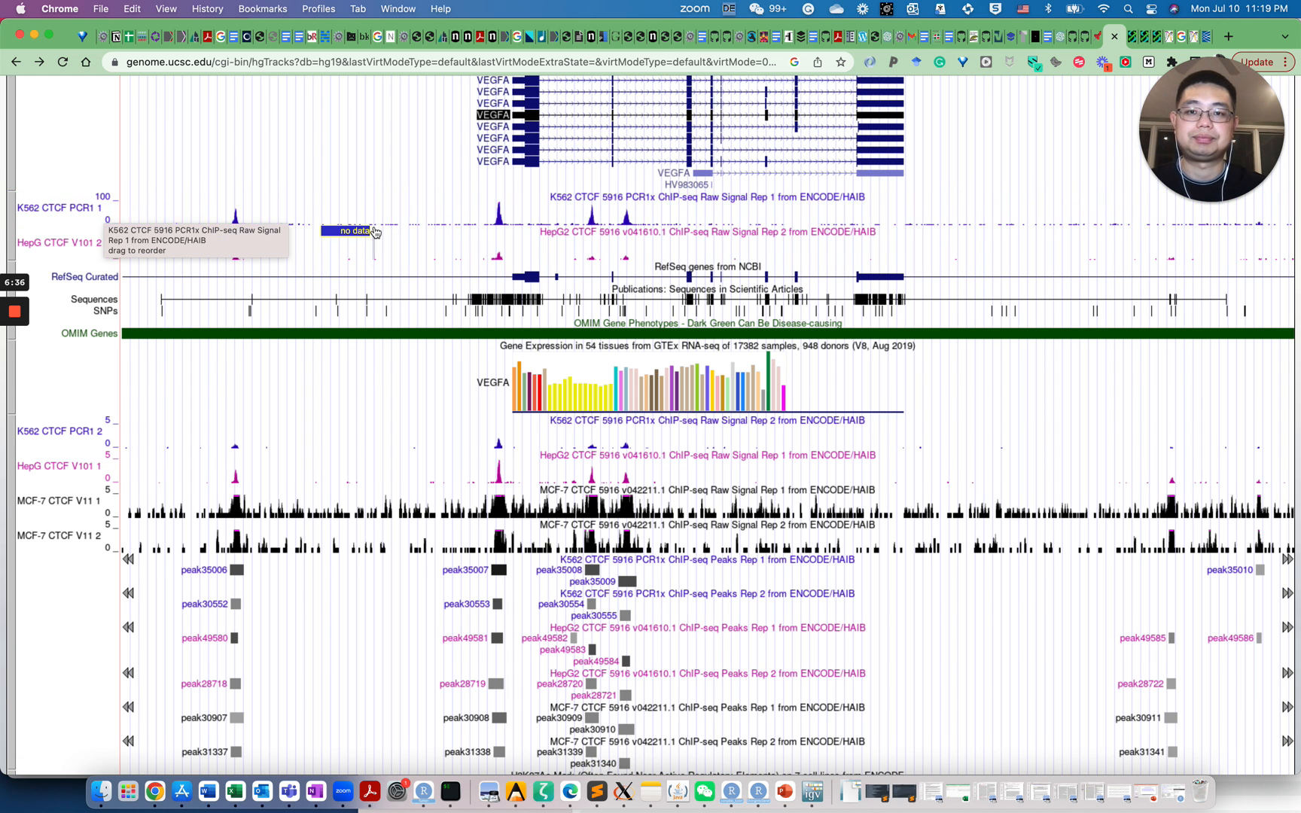
scroll(374, 231, "up", 3)
scroll(375, 232, "up", 1)
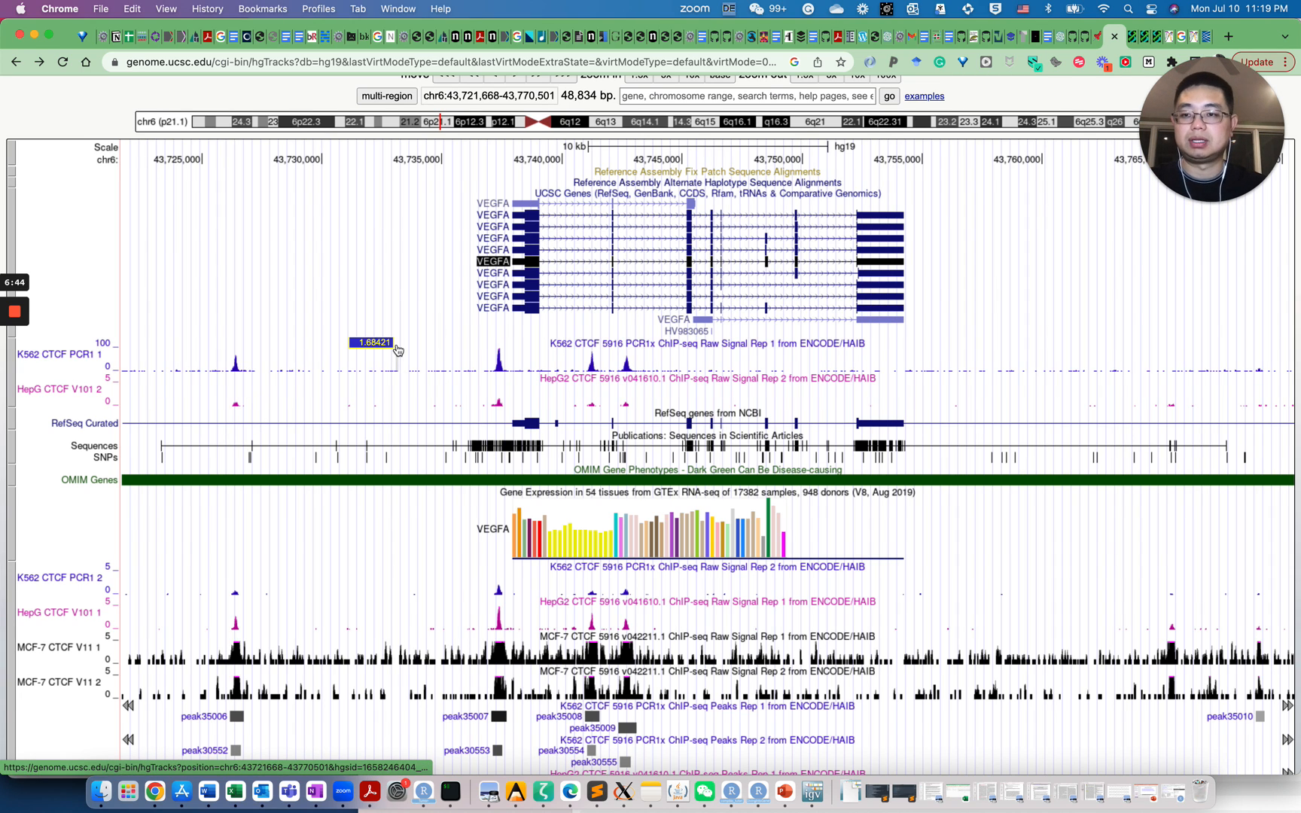
scroll(621, 271, "up", 1)
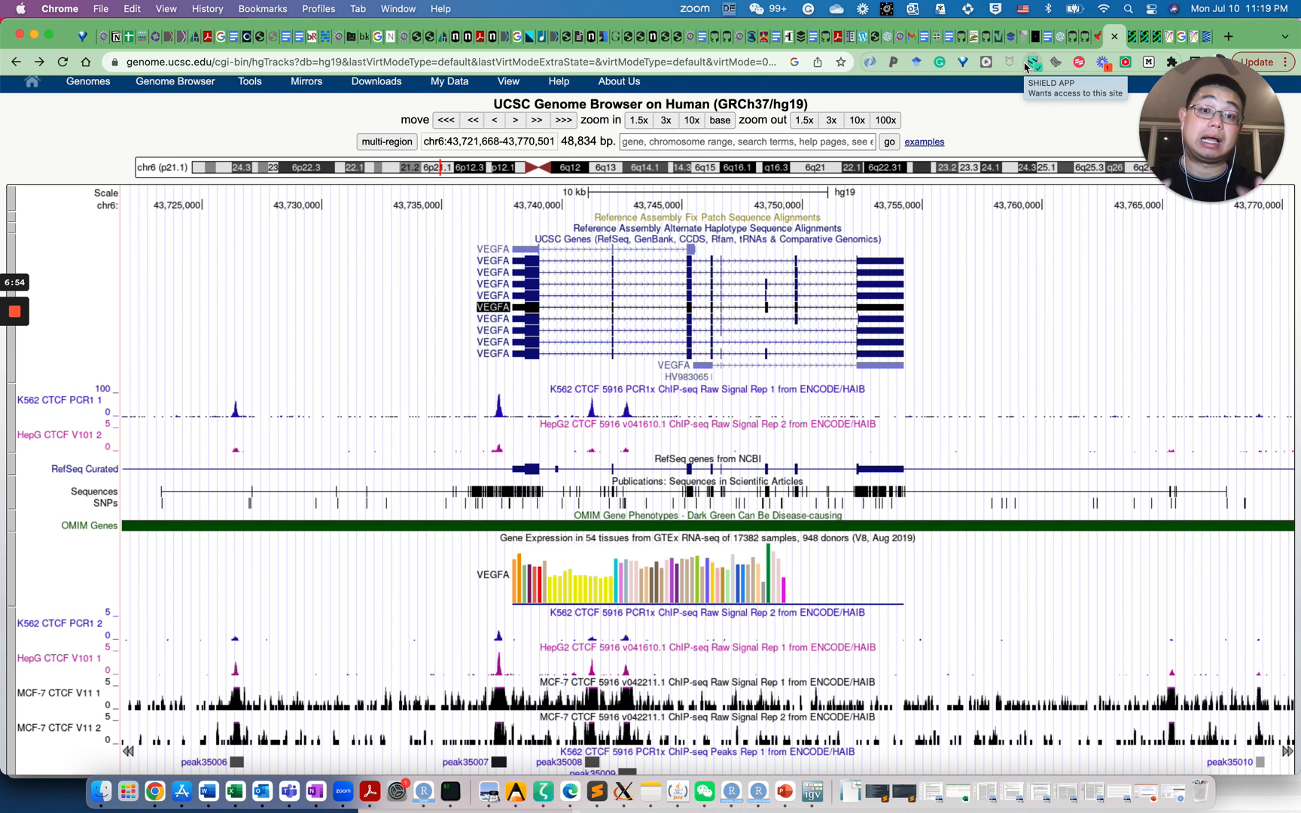
mouse_move(600, 409)
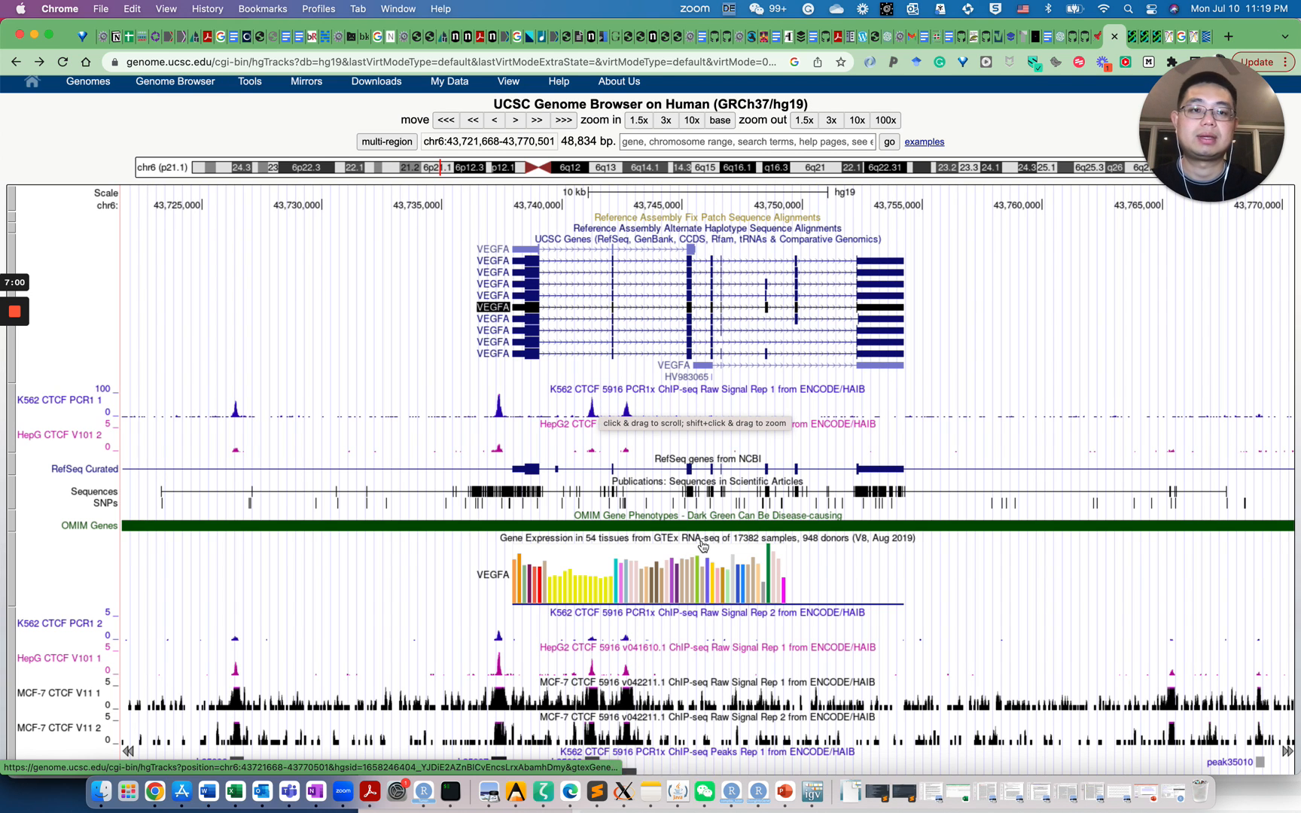
Switch to the ENCODE Downloads page and scroll through its hg19 listing
left_click(1134, 37)
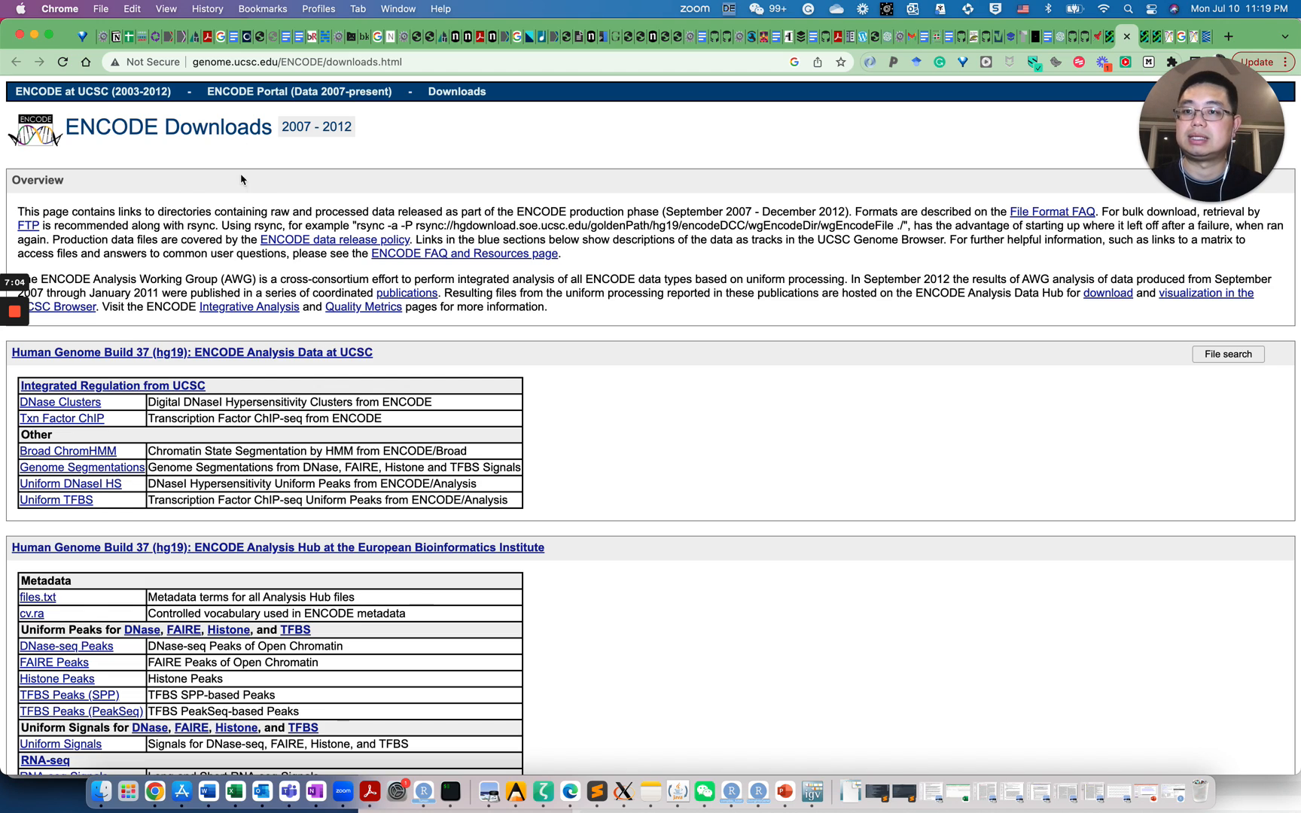
scroll(244, 315, "down", 10)
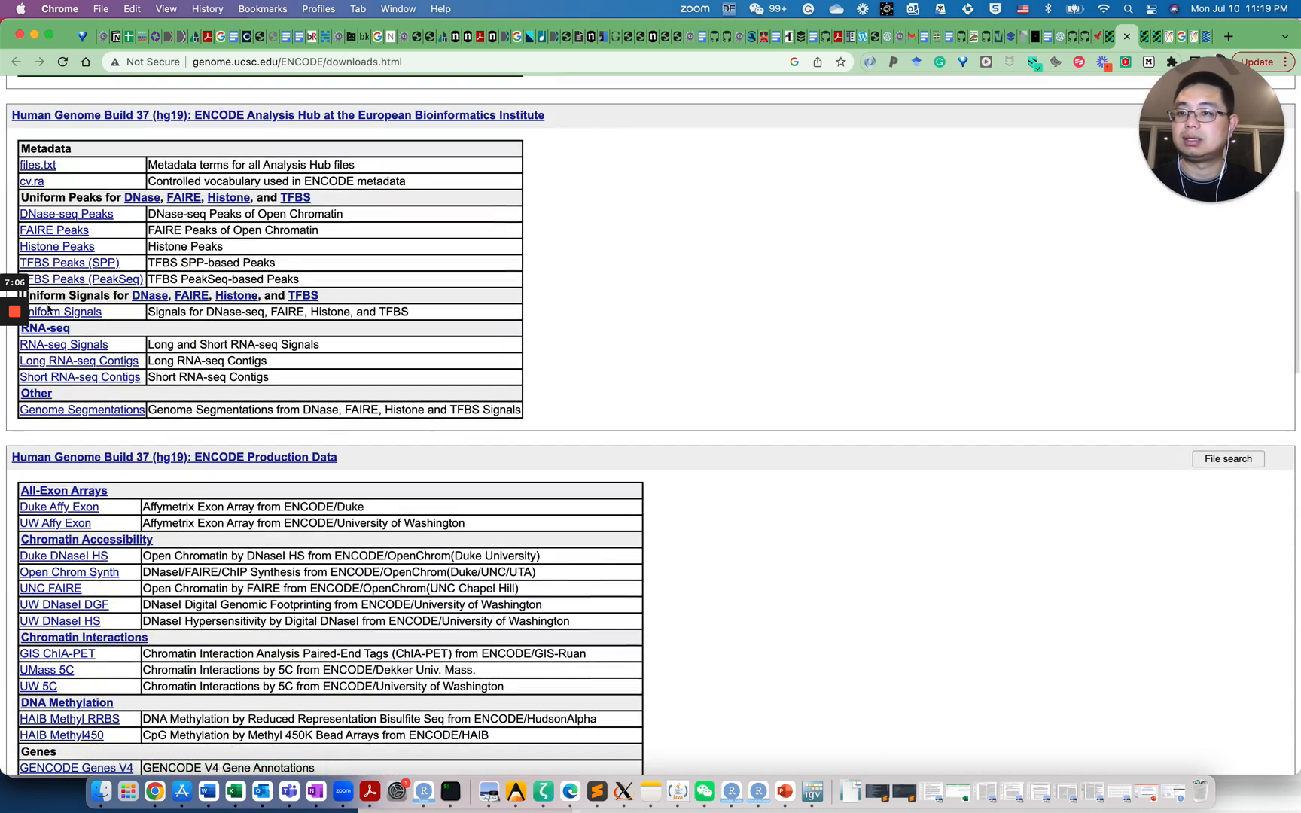
scroll(87, 323, "up", 2)
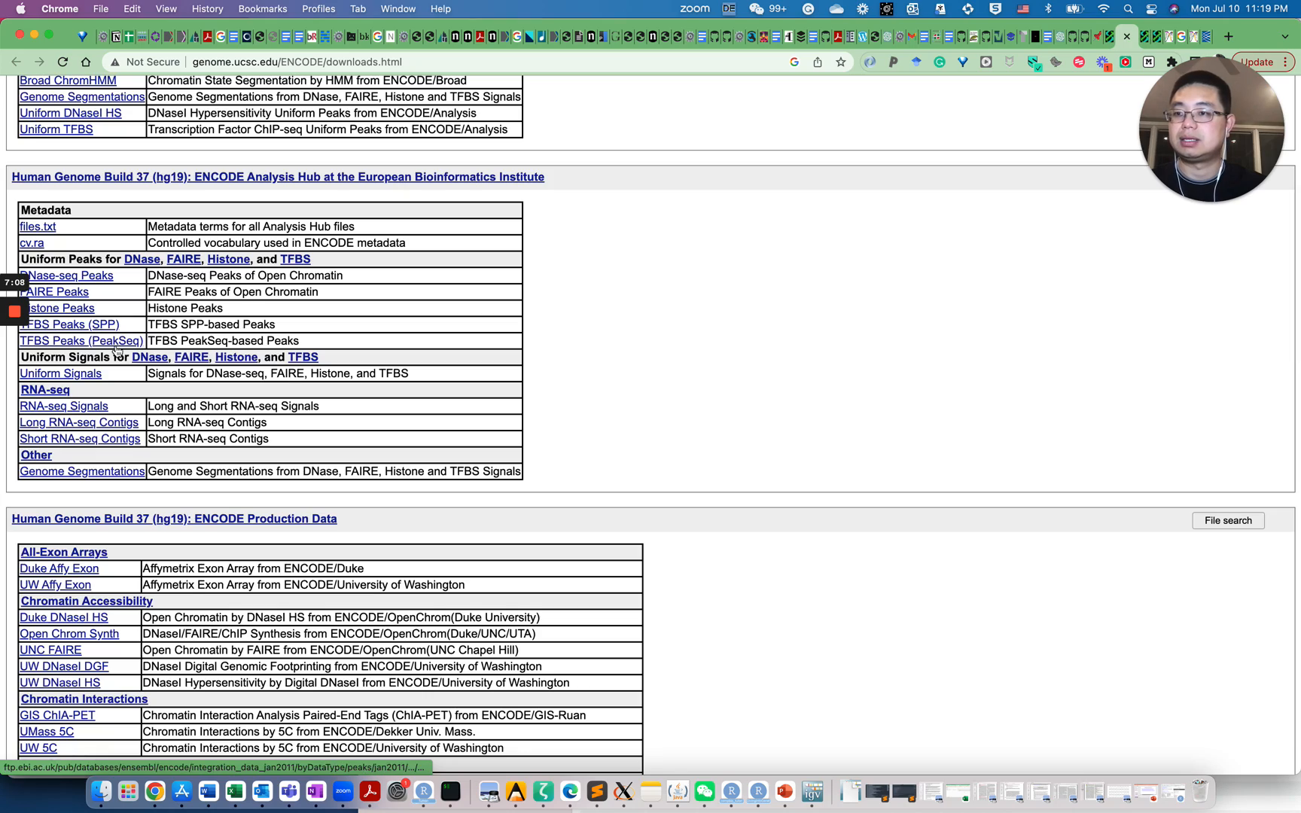
scroll(117, 348, "down", 3)
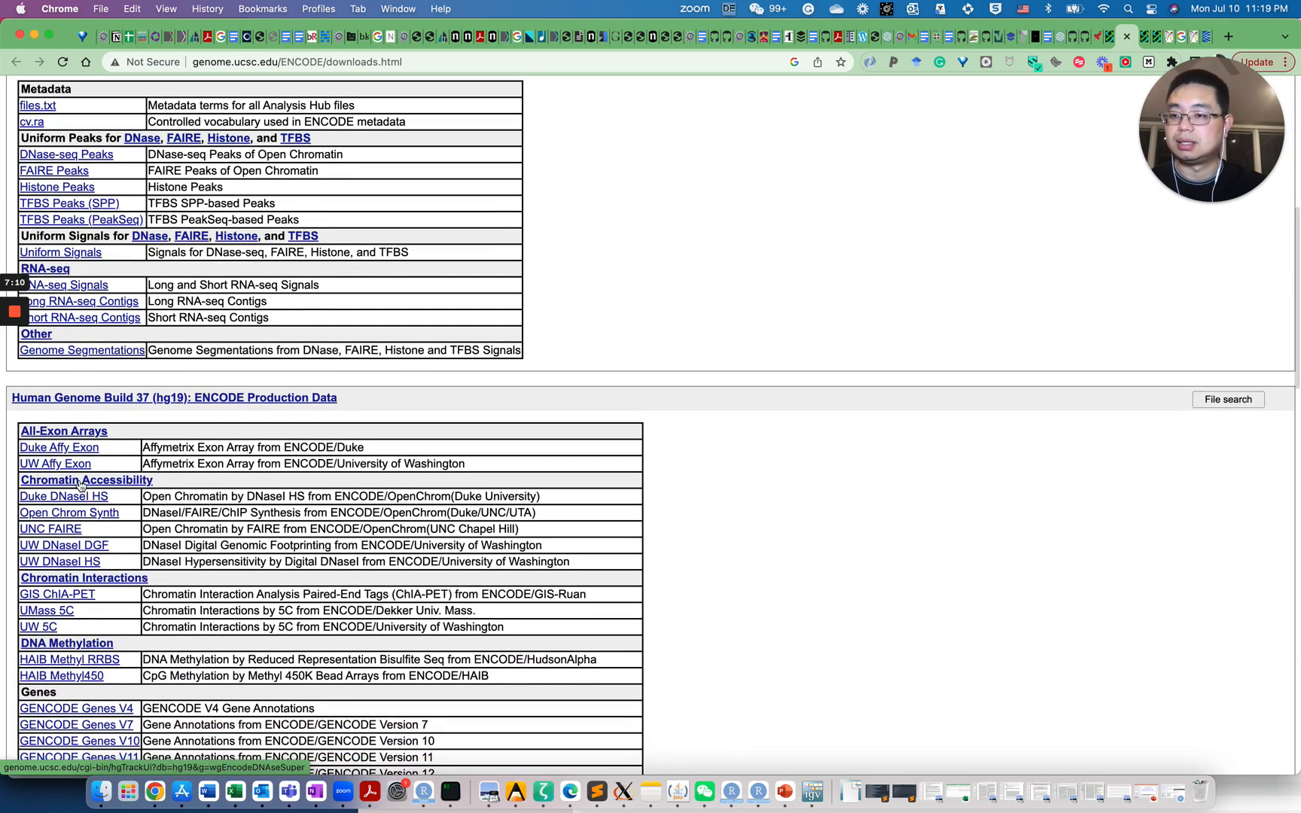
scroll(81, 485, "up", 3)
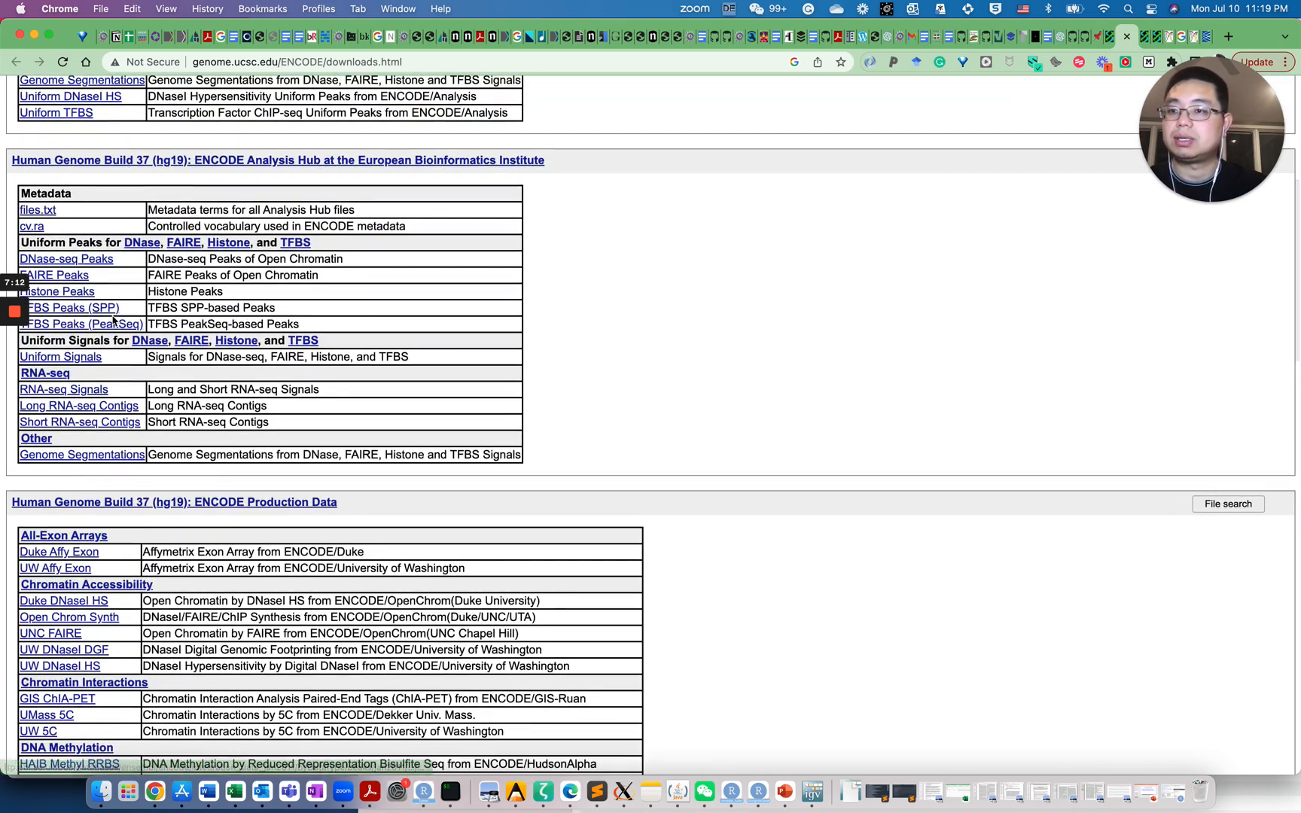
scroll(113, 320, "down", 3)
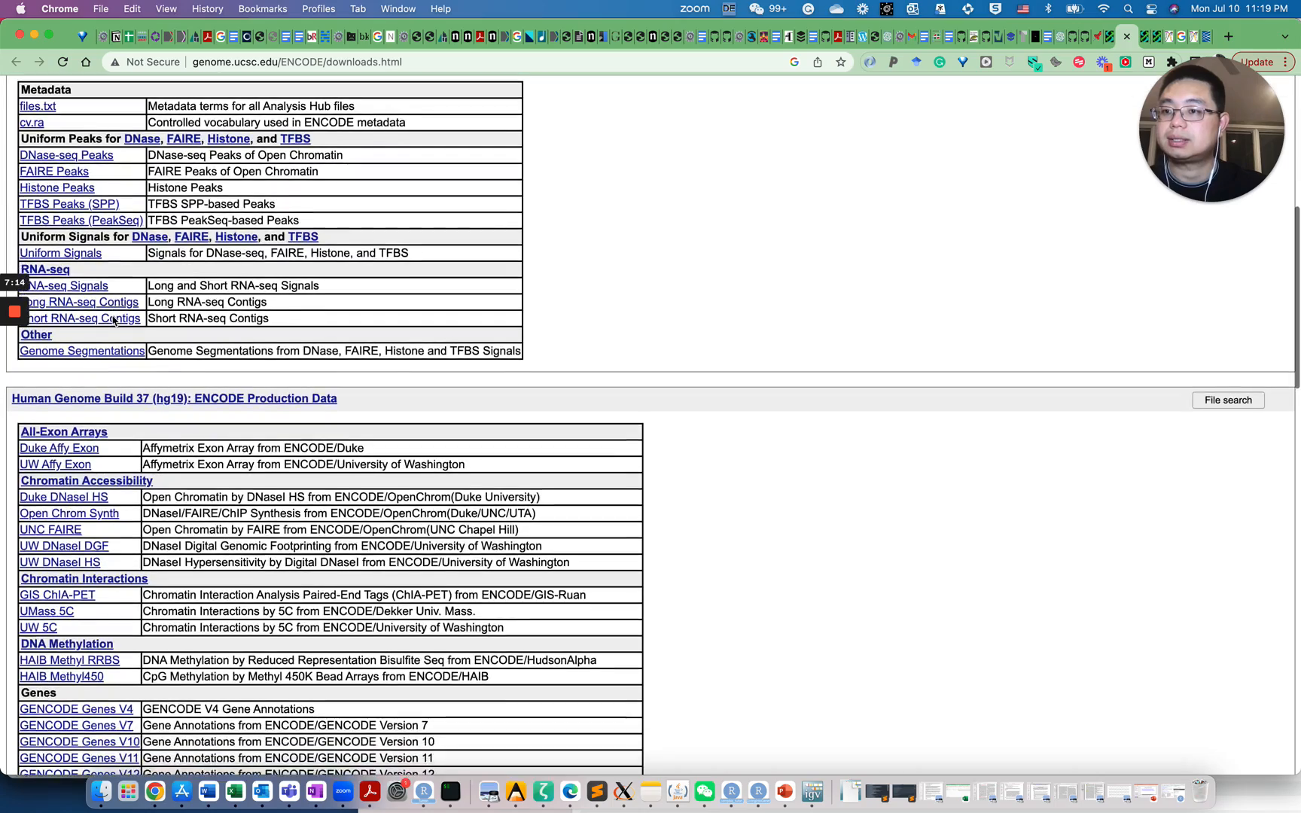
scroll(113, 320, "up", 5)
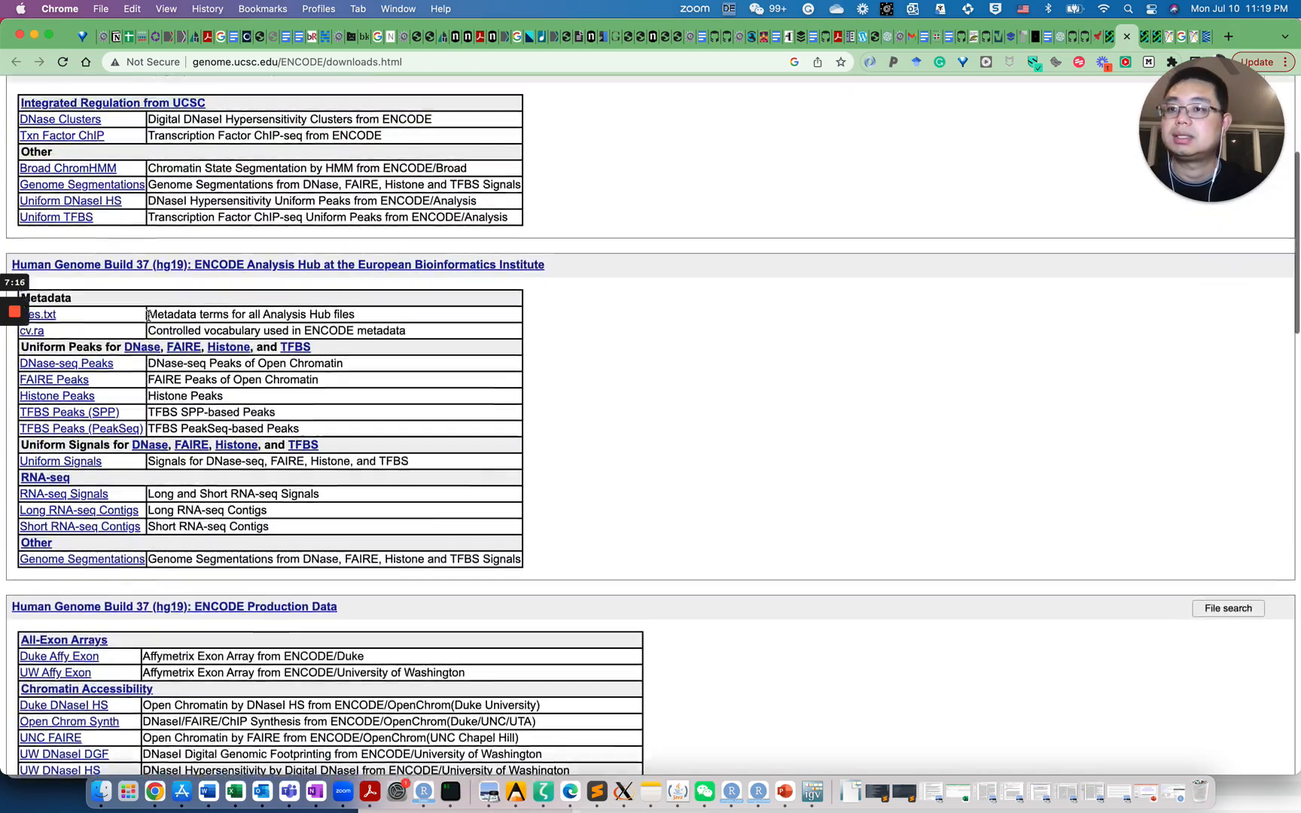
scroll(148, 314, "up", 3)
scroll(148, 315, "down", 9)
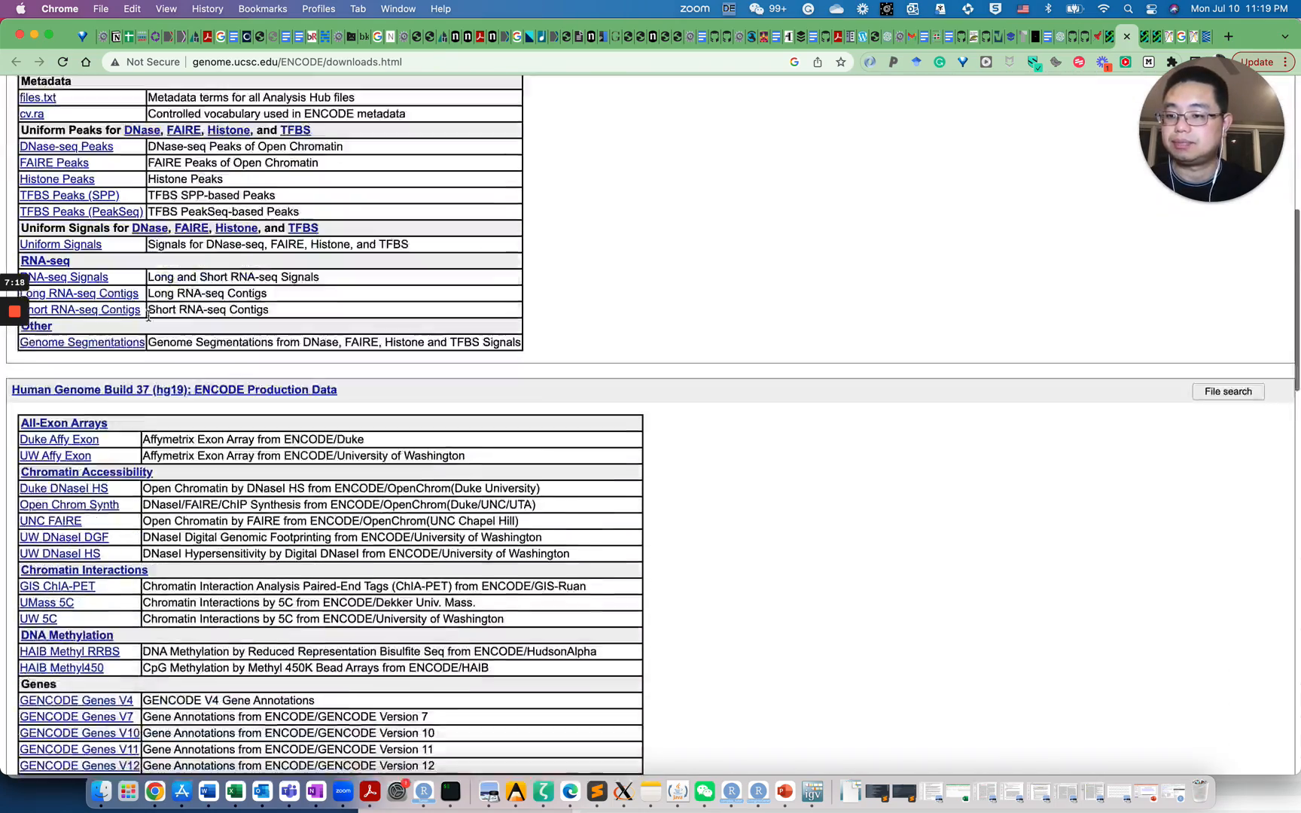
scroll(147, 315, "down", 3)
Search the page for 'chip' and step to the Transcription Factor Binding Sites rows
key("super+f")
type("ch")
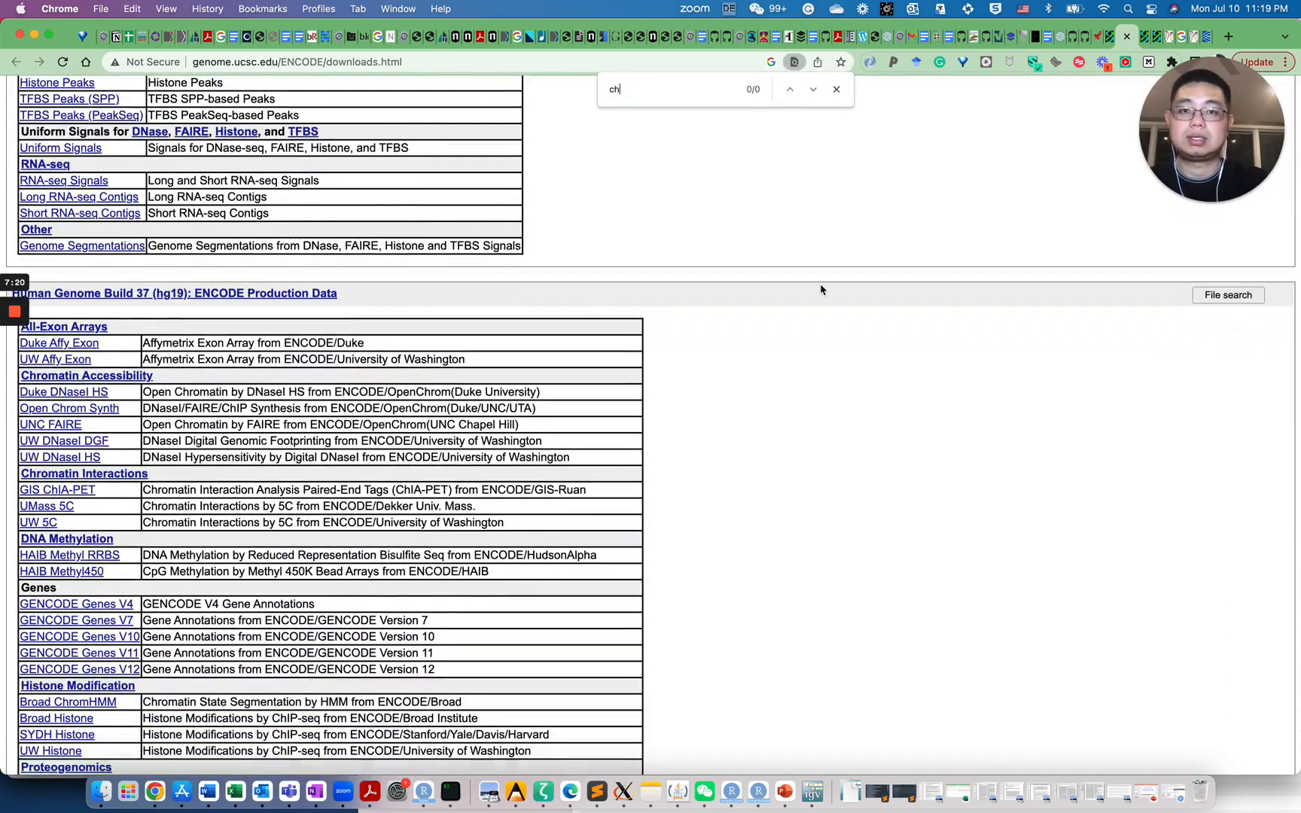
type("ip")
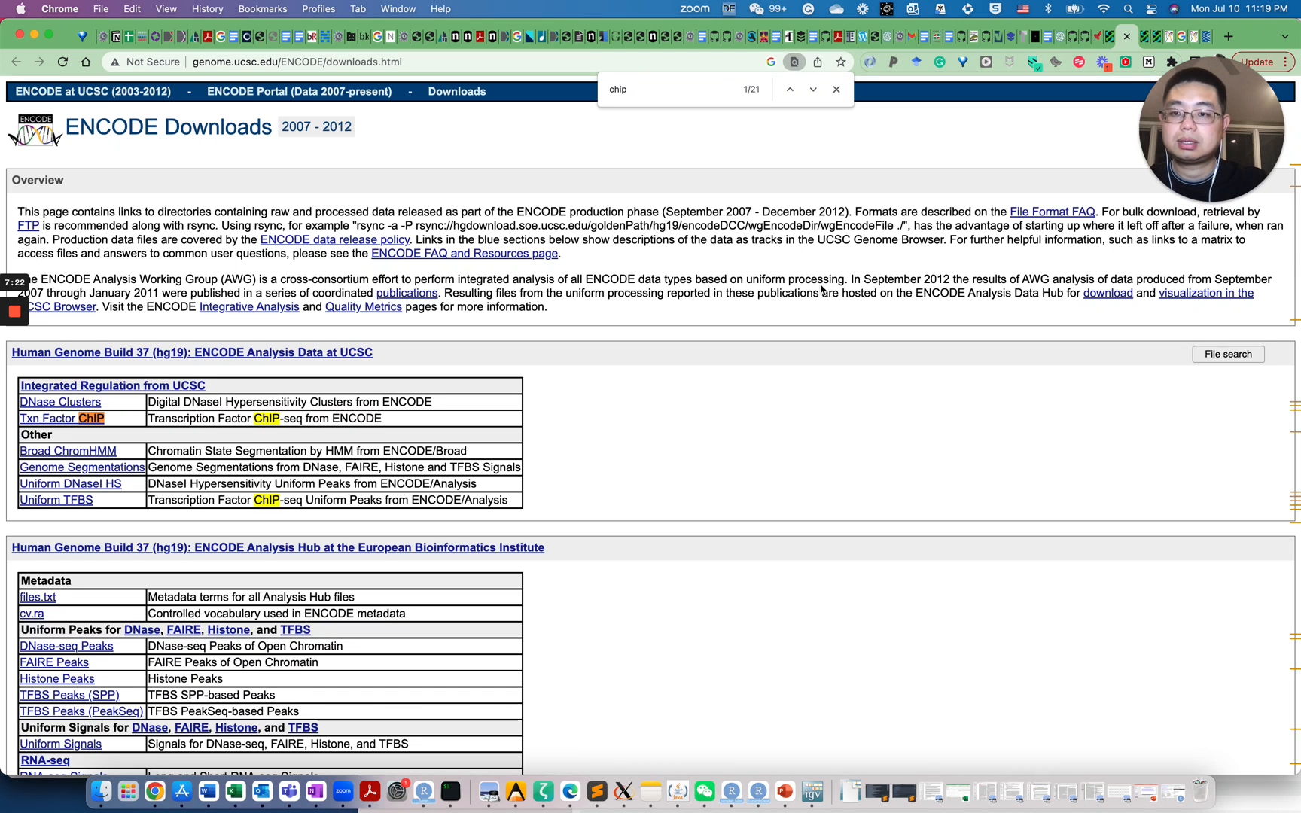
key("Return")
key("Return")
key("Return")
key("Return")
key("Return")
key("Return")
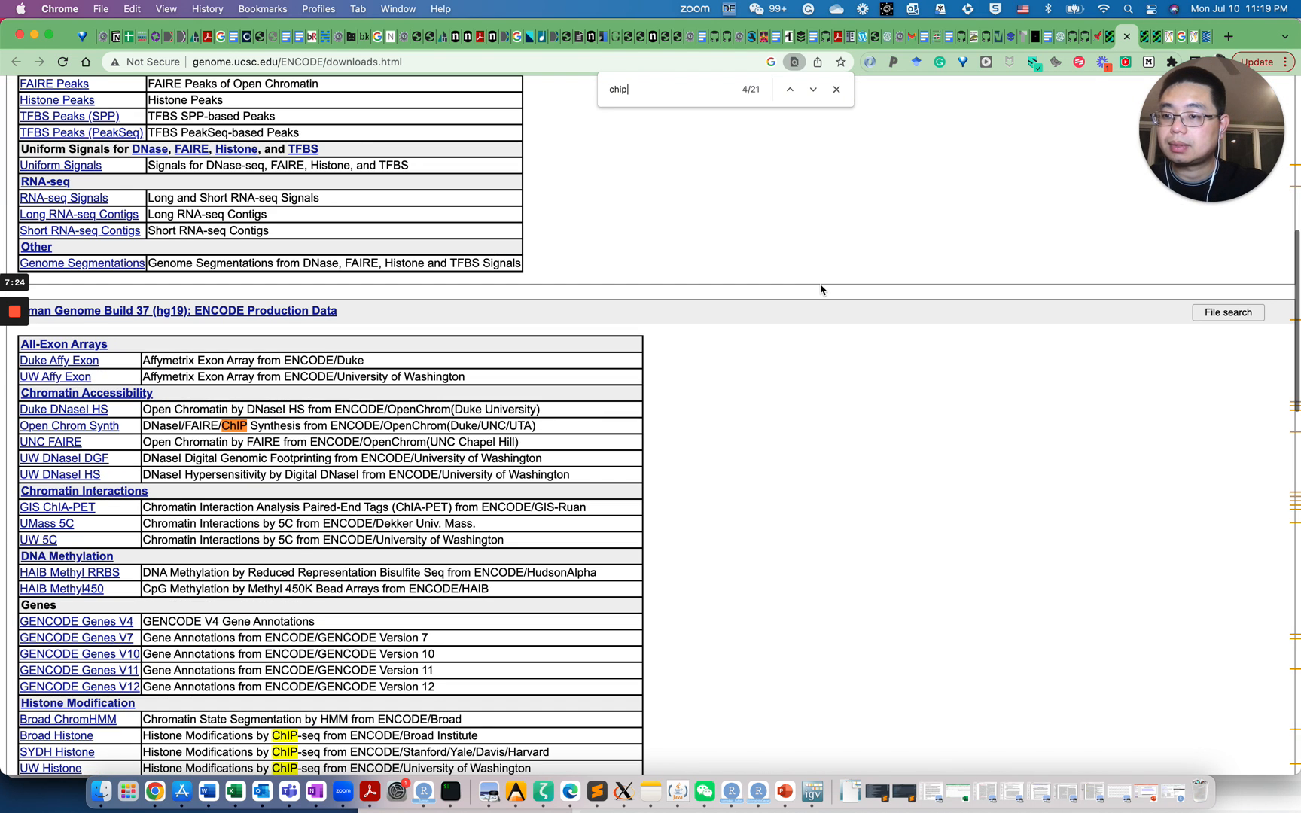
key("Return")
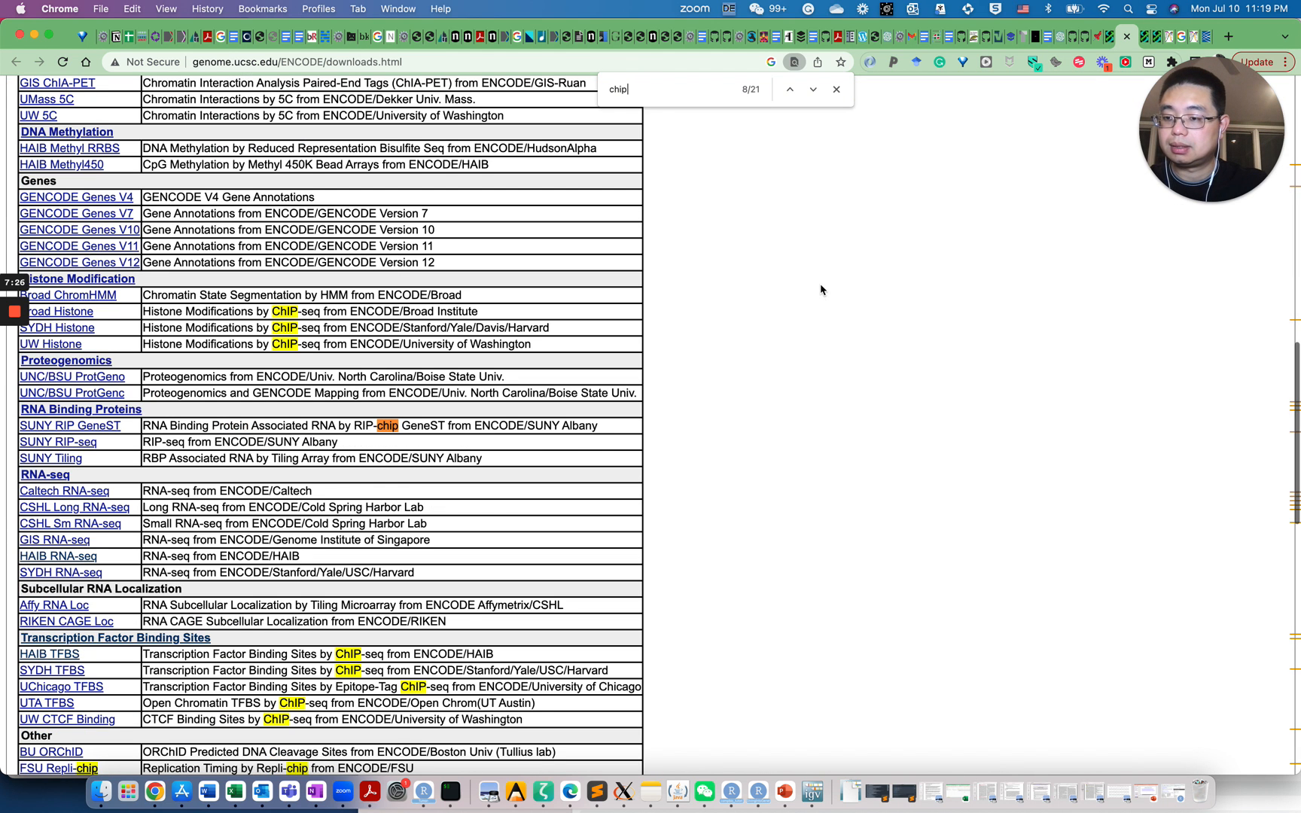
key("Return")
key("Return")
key("Return")
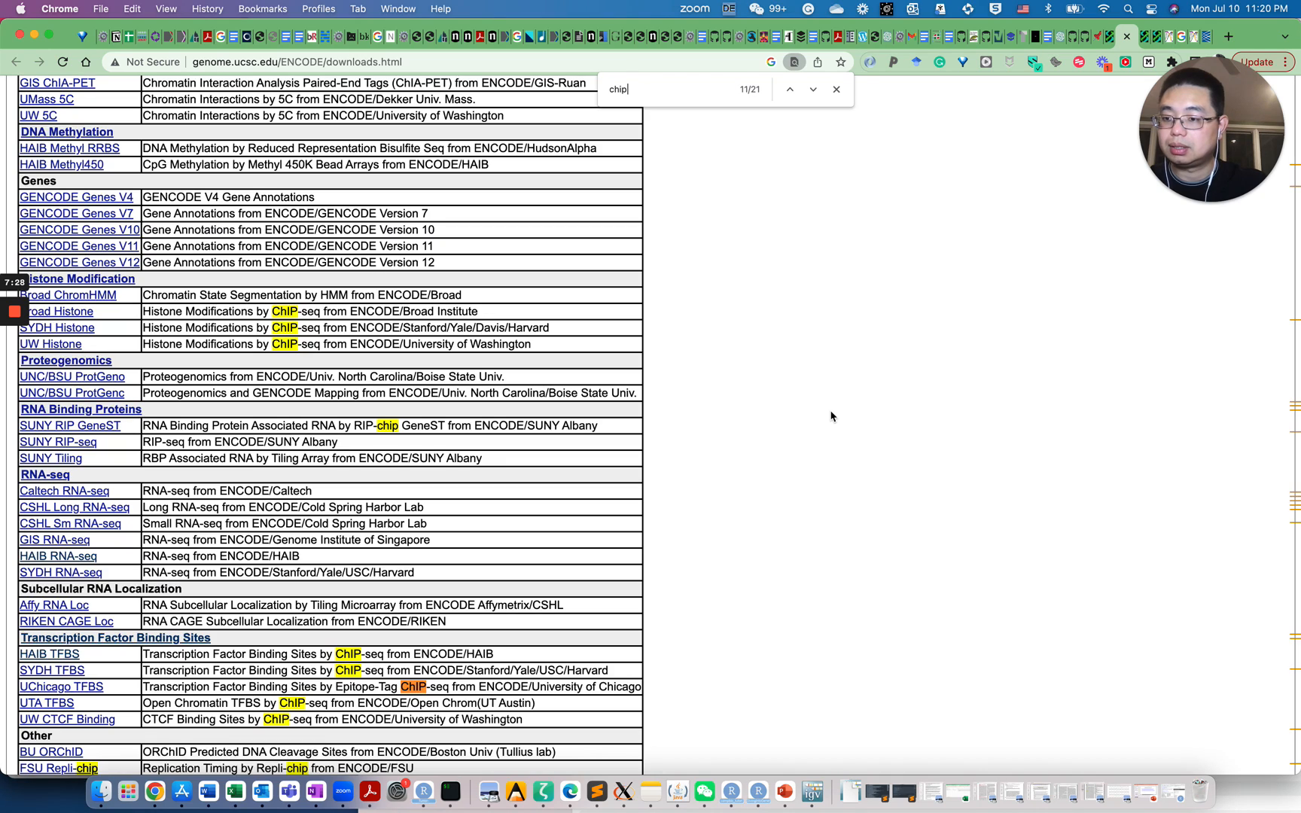
scroll(537, 605, "down", 3)
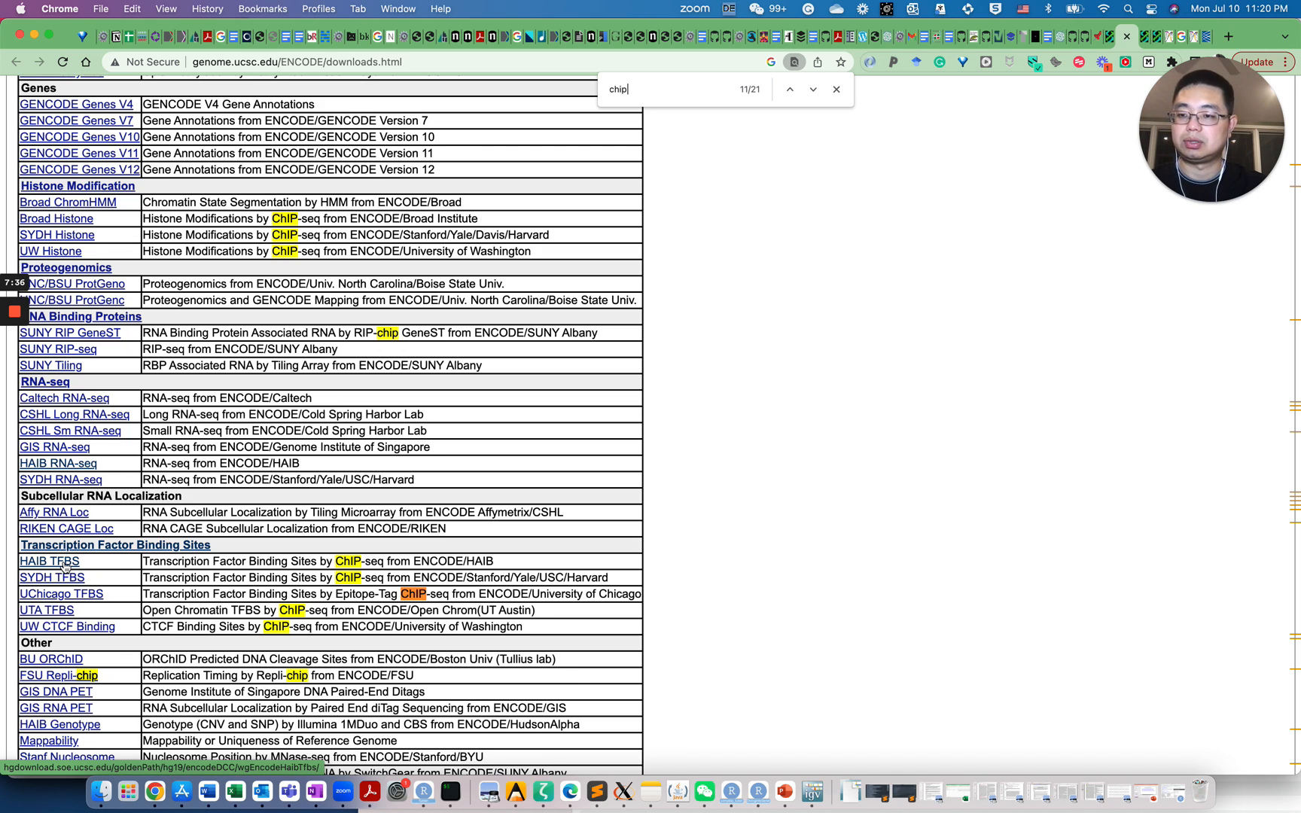
Open the HAIB TFBS (wgEncodeHaibTfbs) download directory
left_click(65, 565)
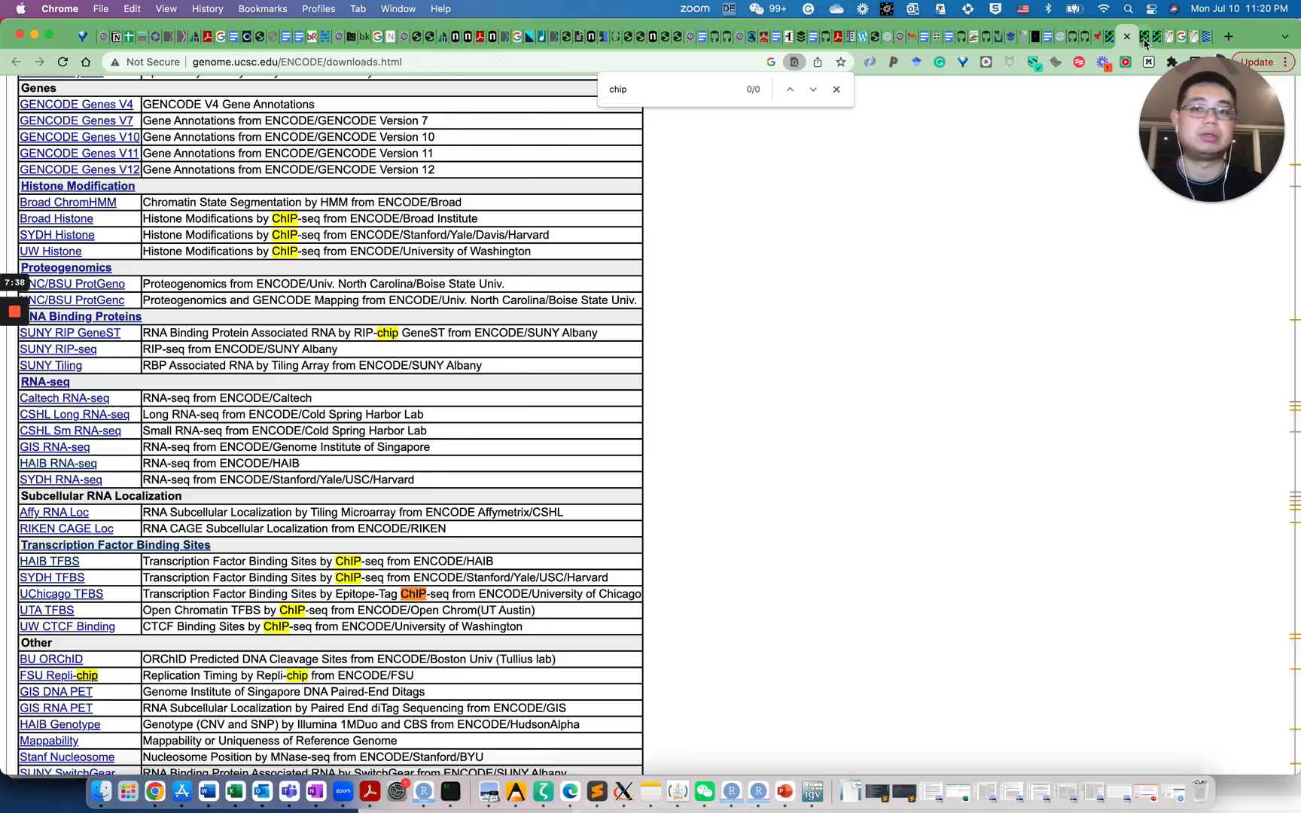
scroll(579, 363, "up", 20)
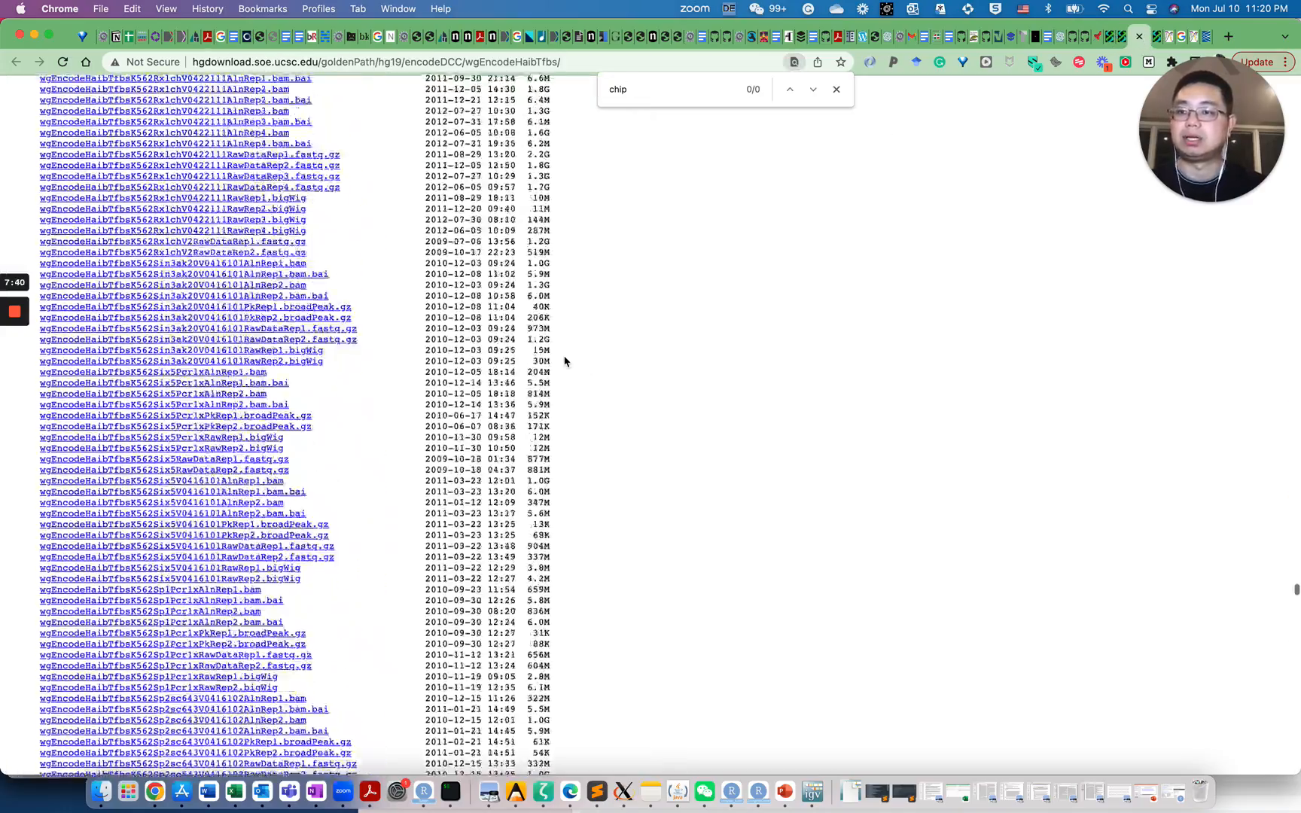
scroll(218, 410, "up", 10)
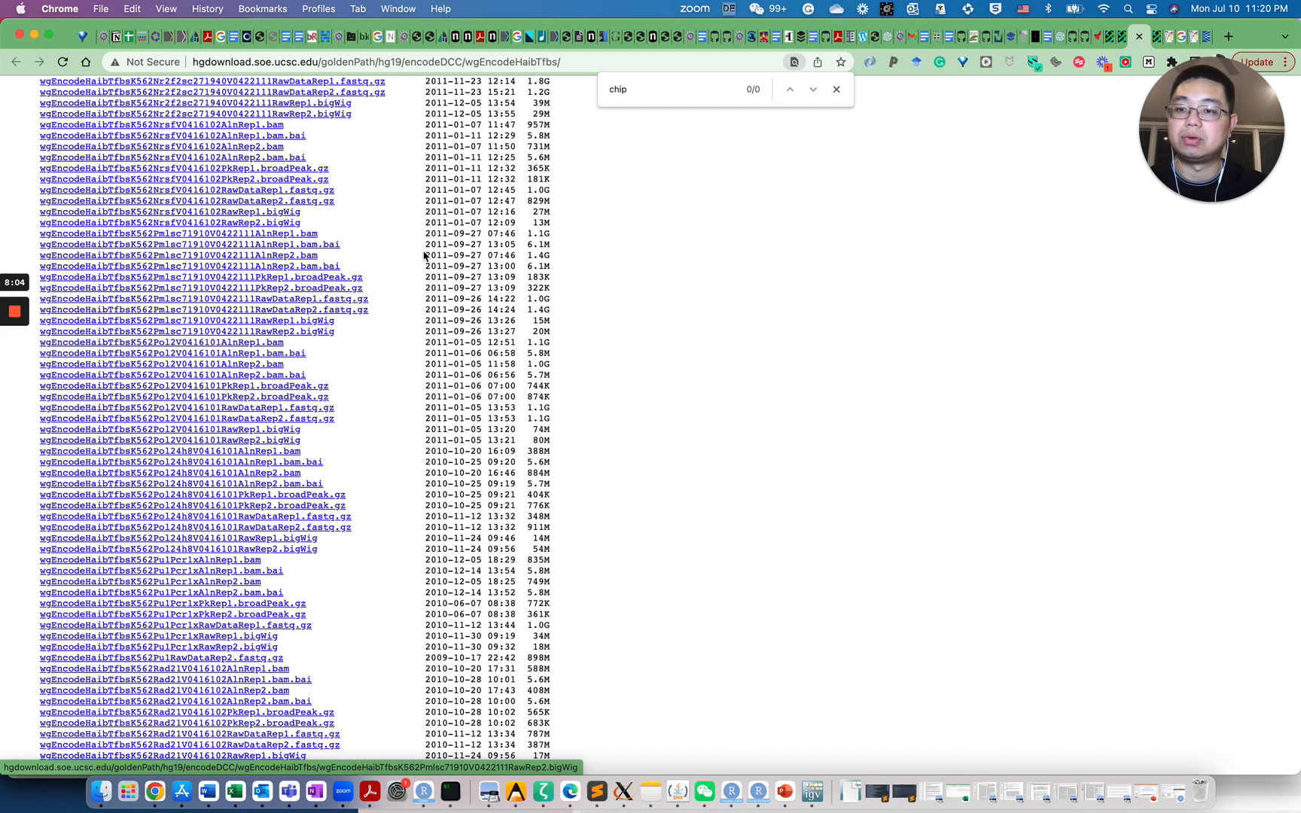
Find the 'mcf7ctcf' files and download the Mcf7Ctcf PkRep1.broadPeak.gz peak file
double_click(606, 90)
type("ctc")
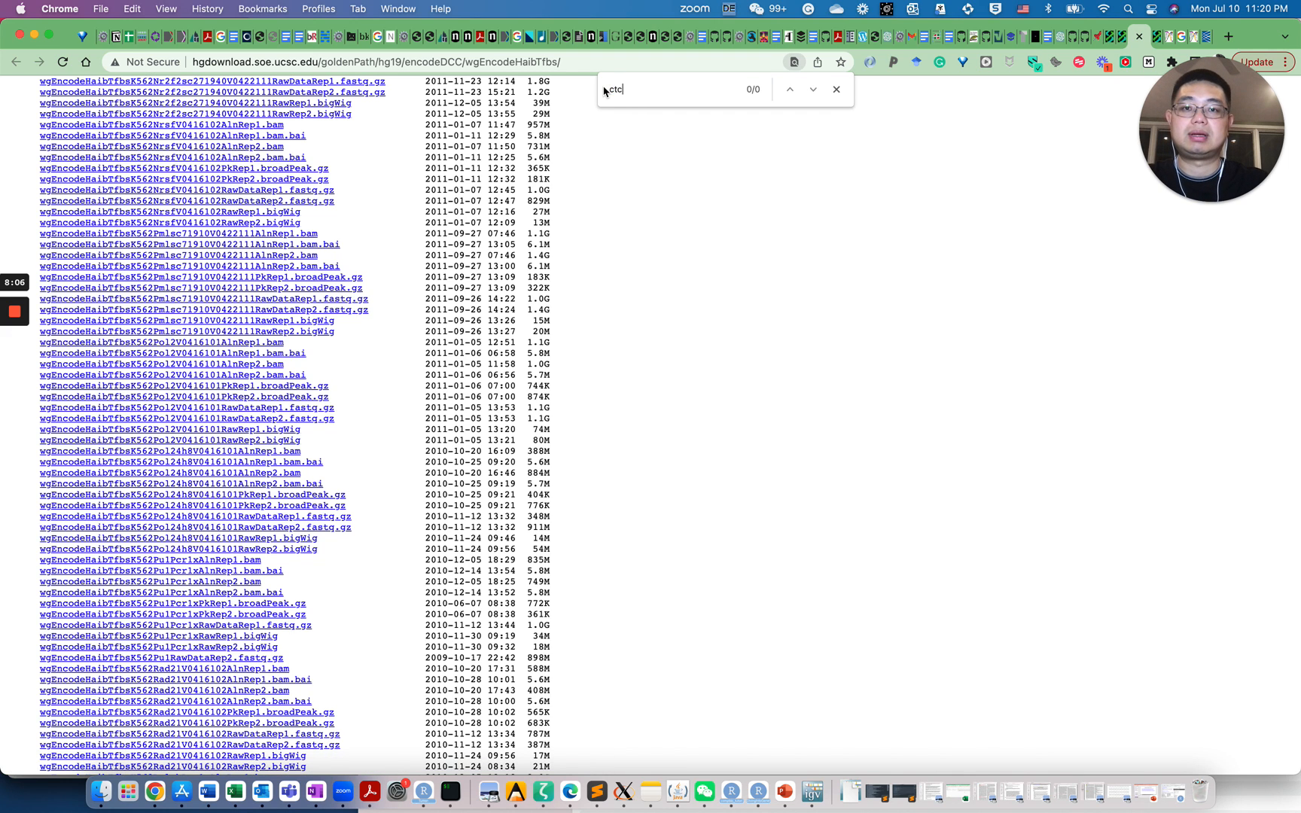
type("f")
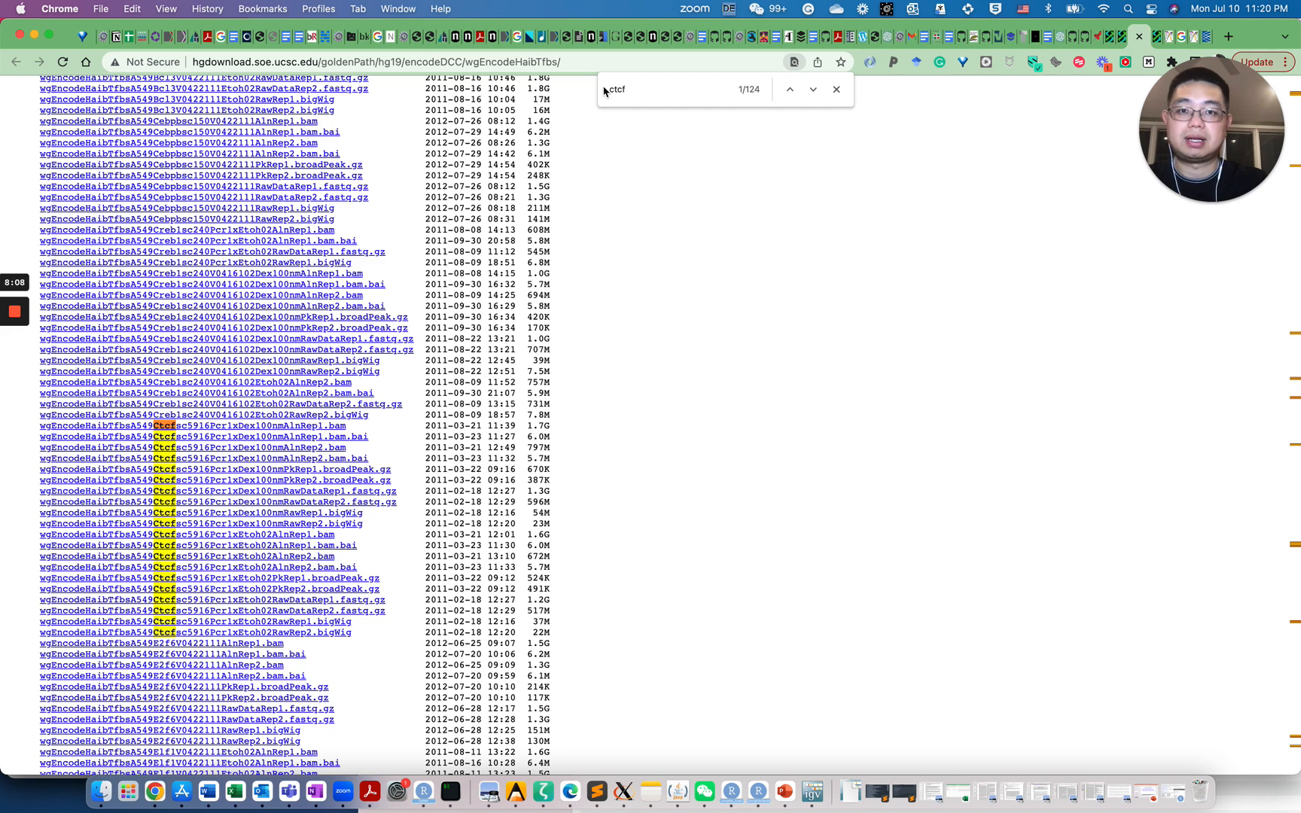
key("BackSpace")
key("BackSpace")
key("BackSpace")
key("BackSpace")
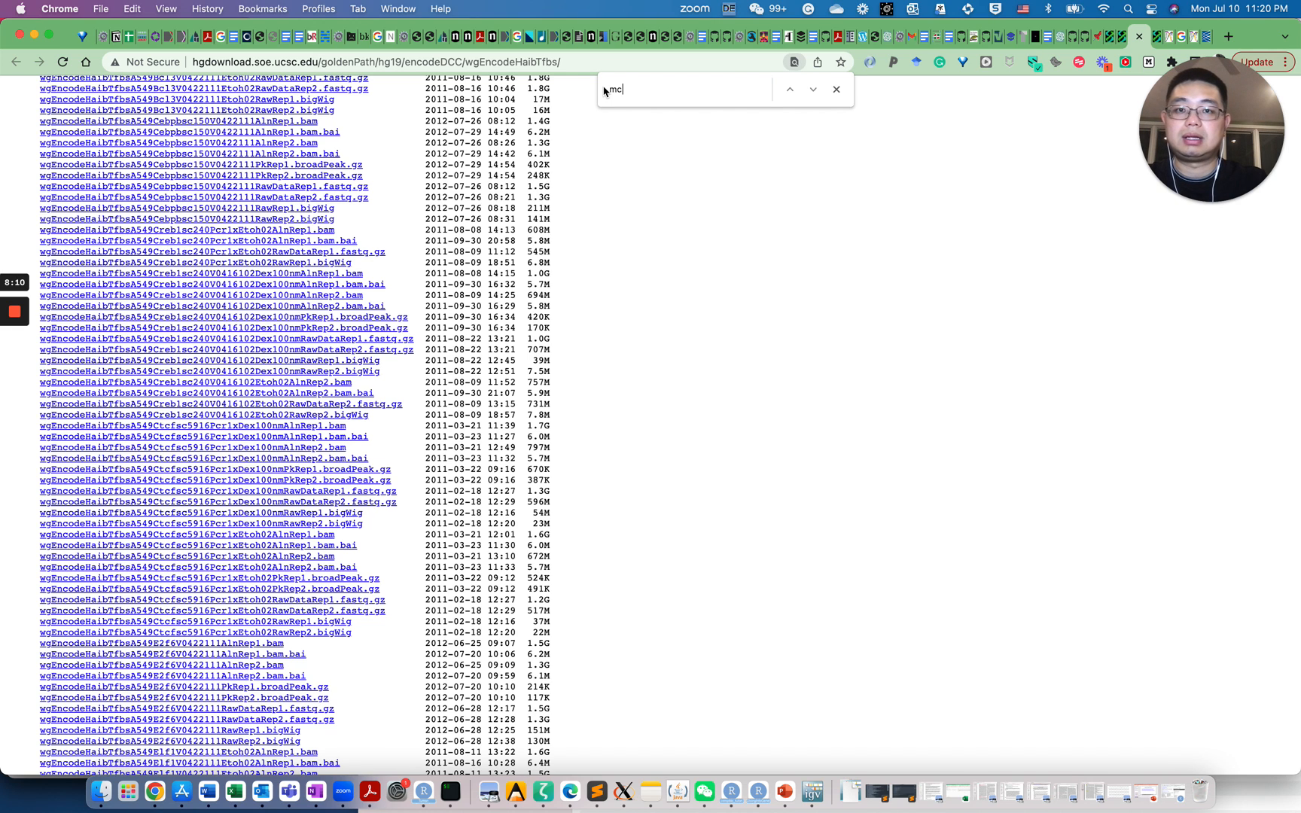
type("mcf7")
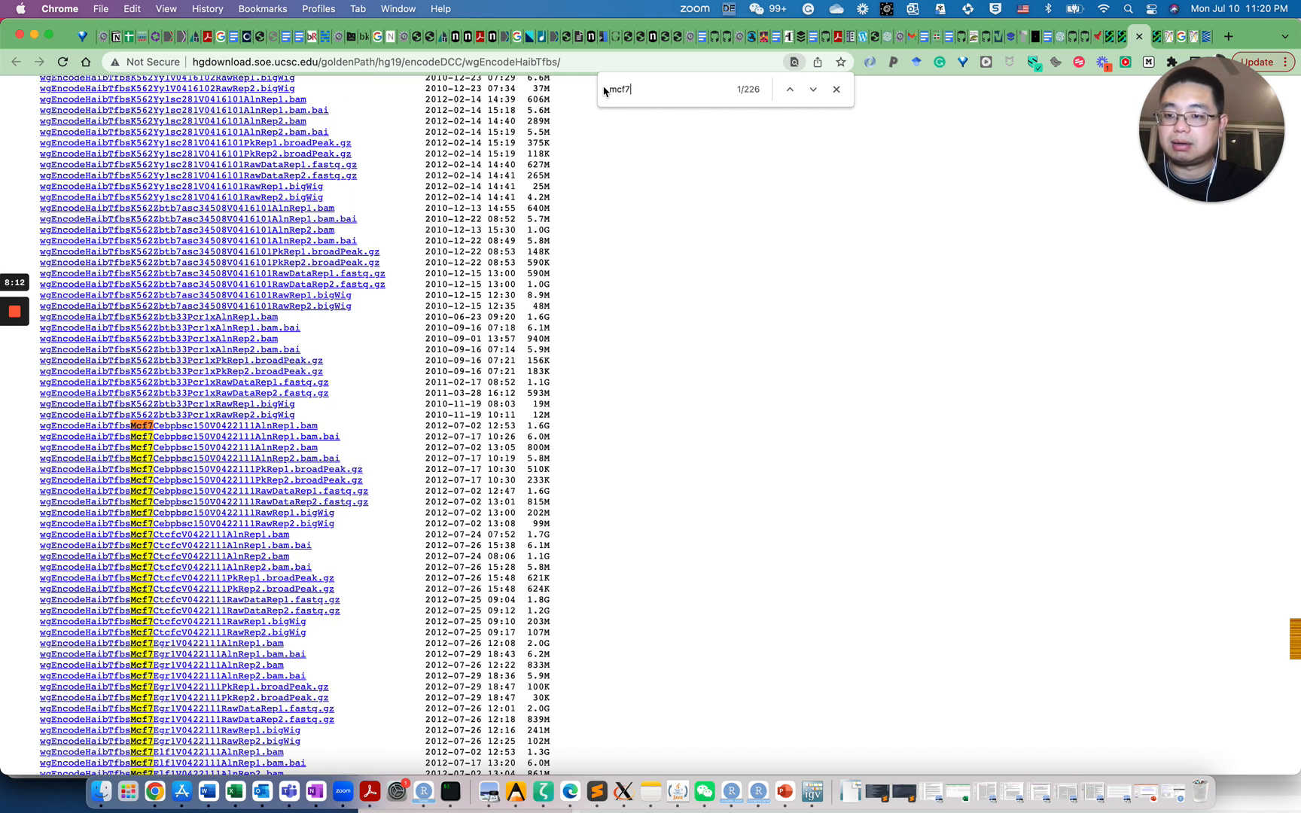
type("ctcf")
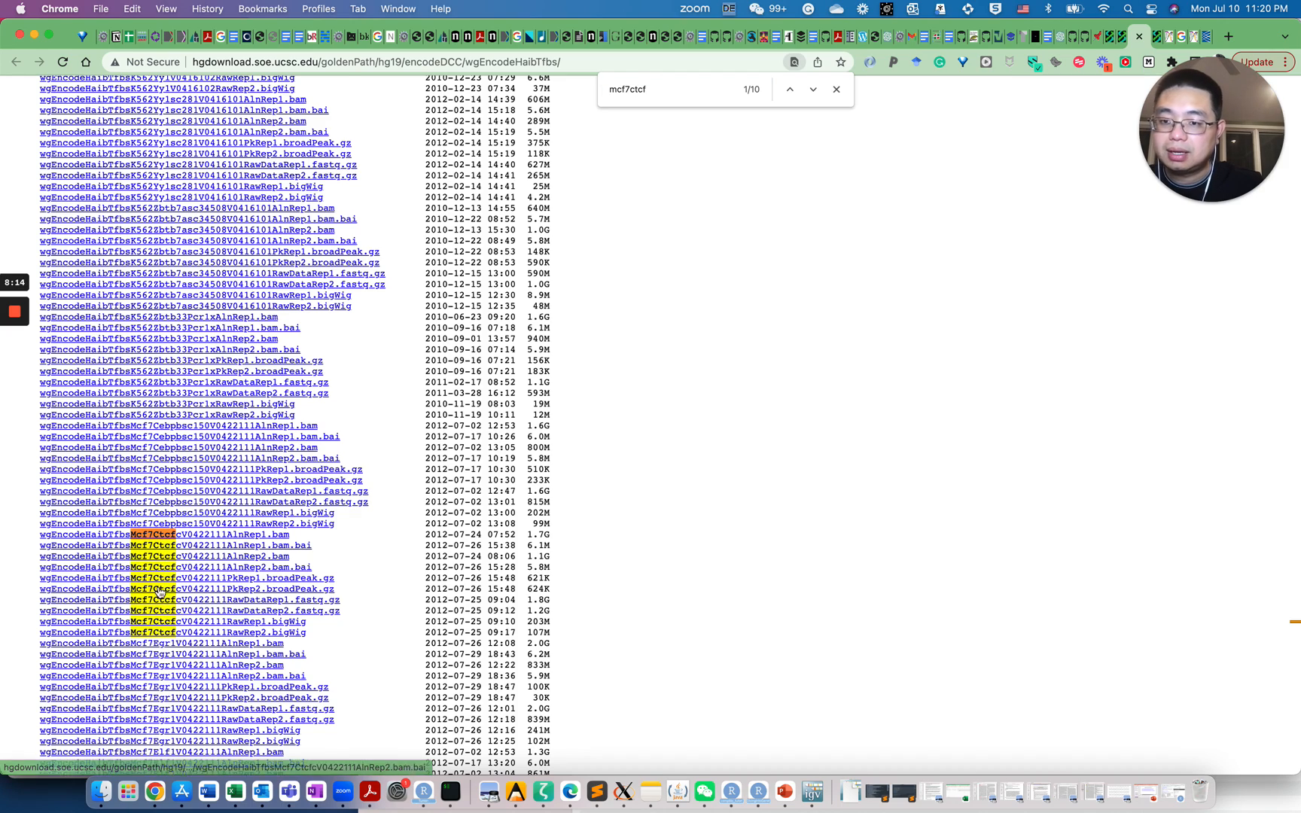
scroll(226, 598, "down", 2)
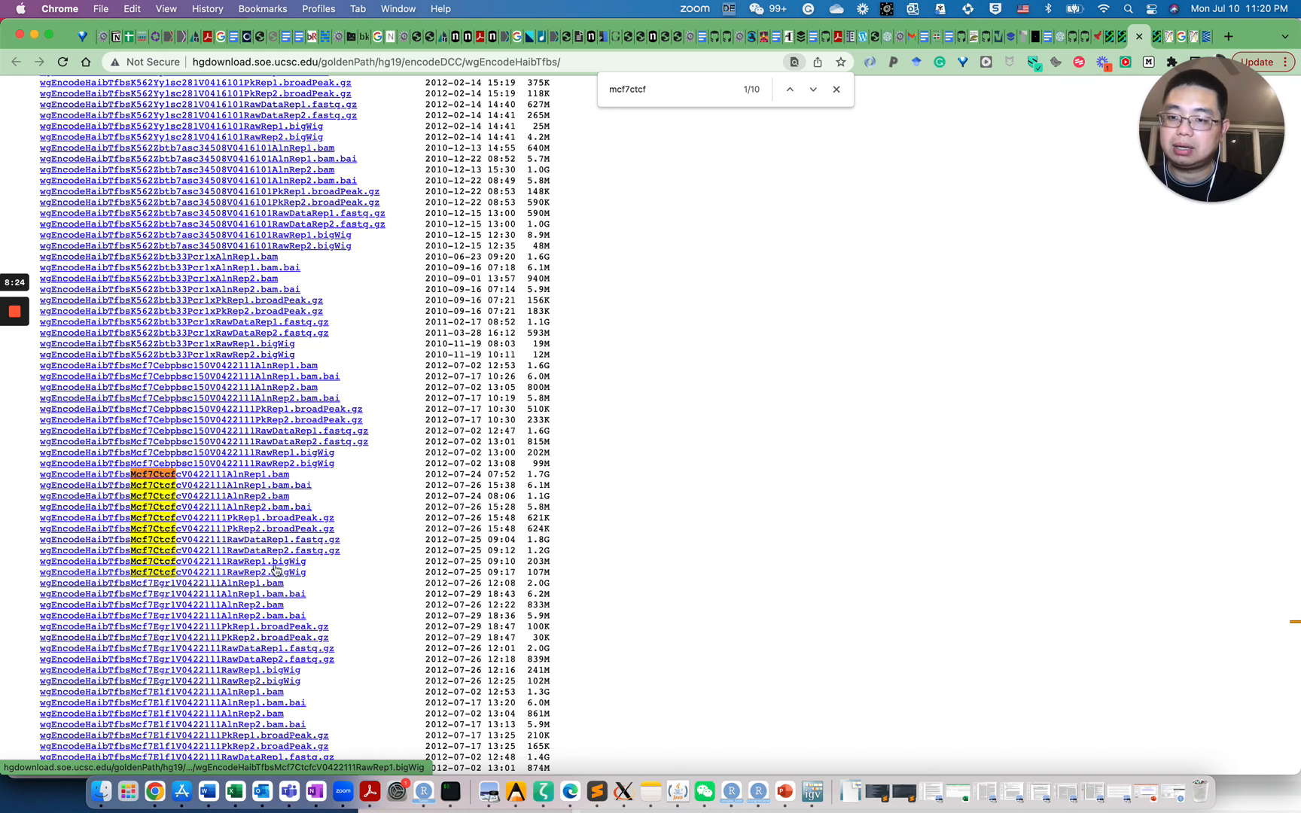
left_click(279, 519)
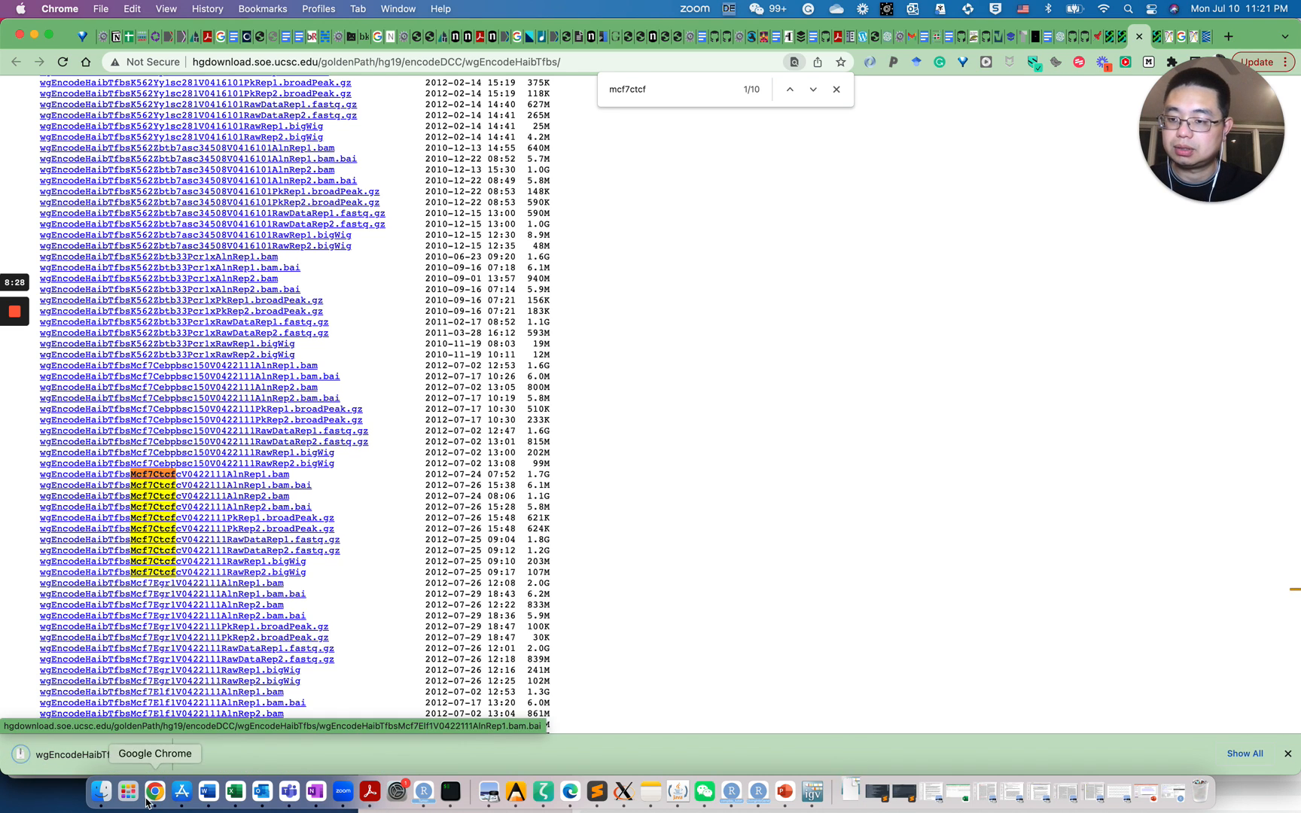
Bring IGV forward, keep the Human (GRCh37/hg19) genome, and position the window near the top
left_click(810, 798)
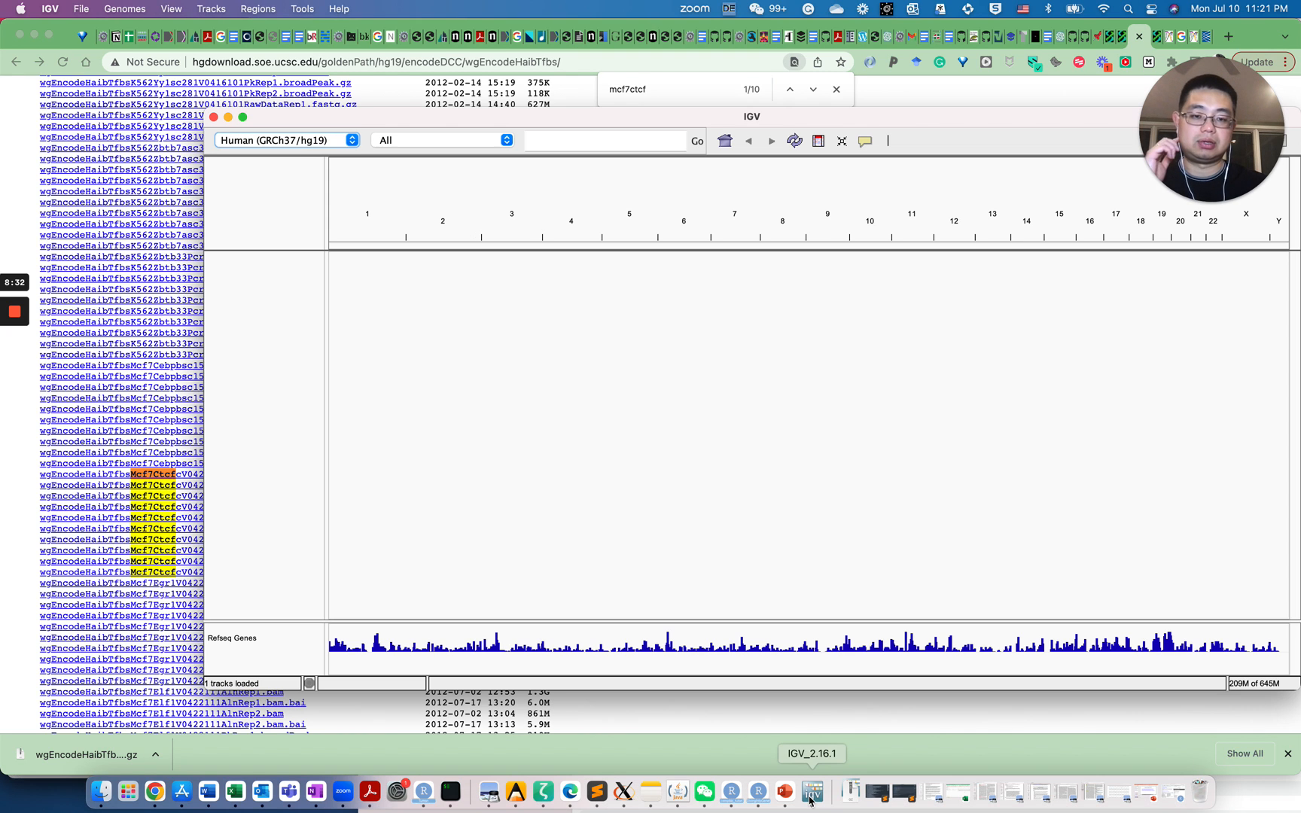
left_click_drag(495, 119, 394, 75)
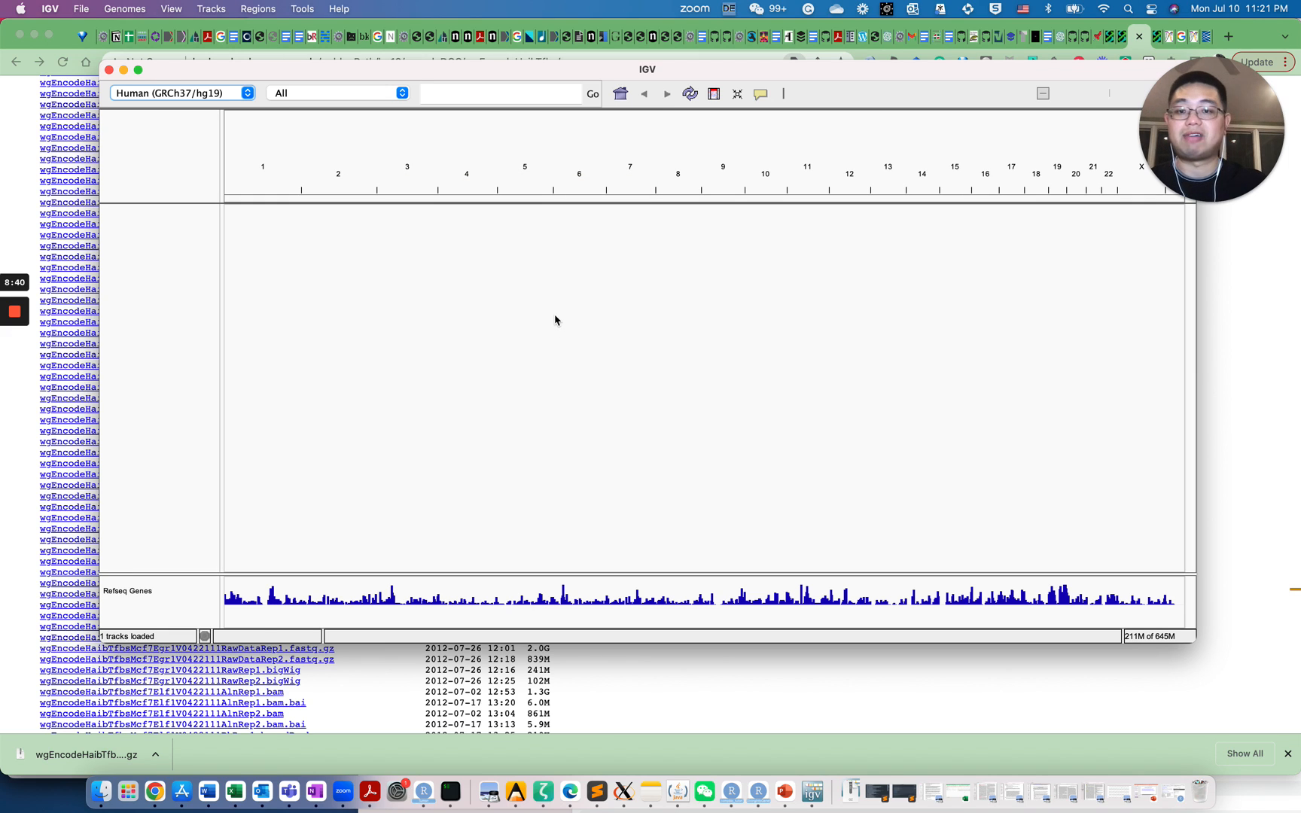
left_click(247, 93)
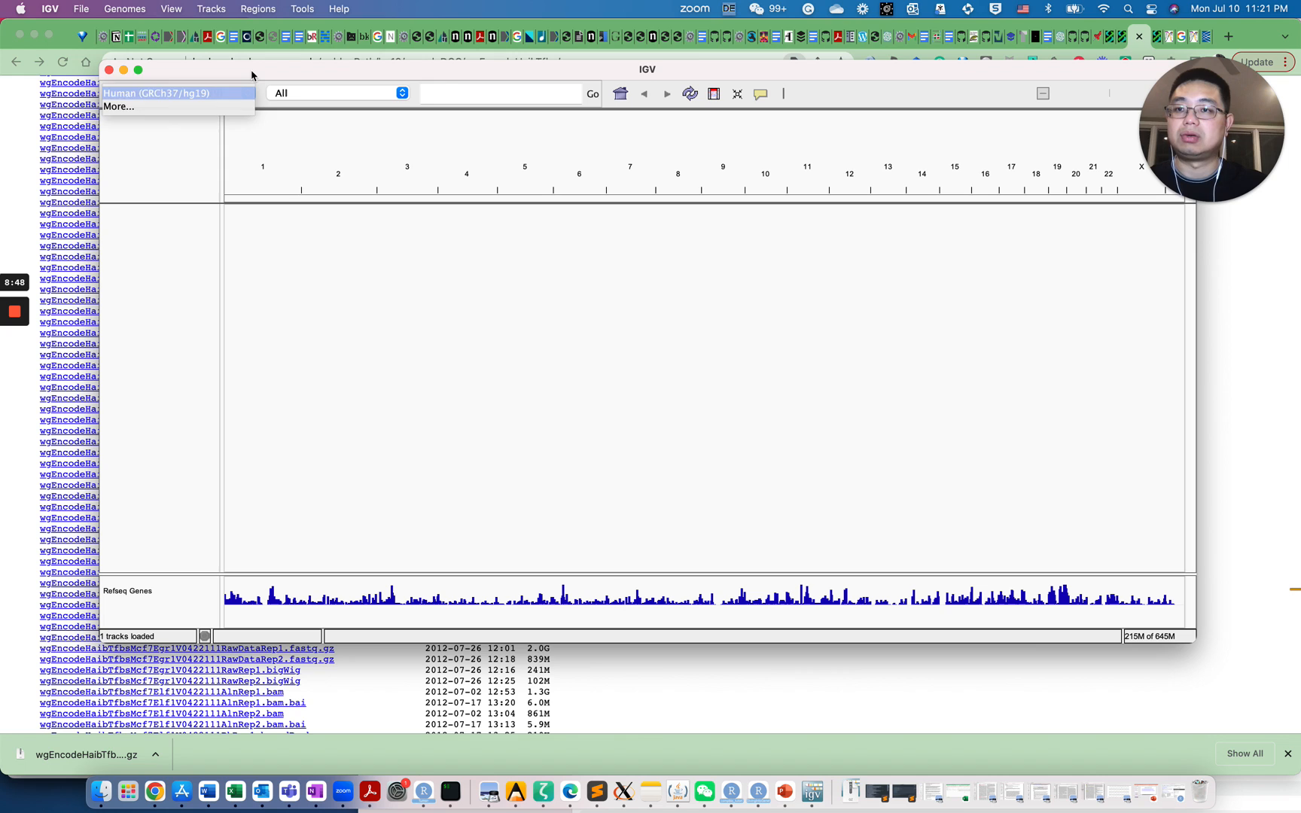
left_click(253, 75)
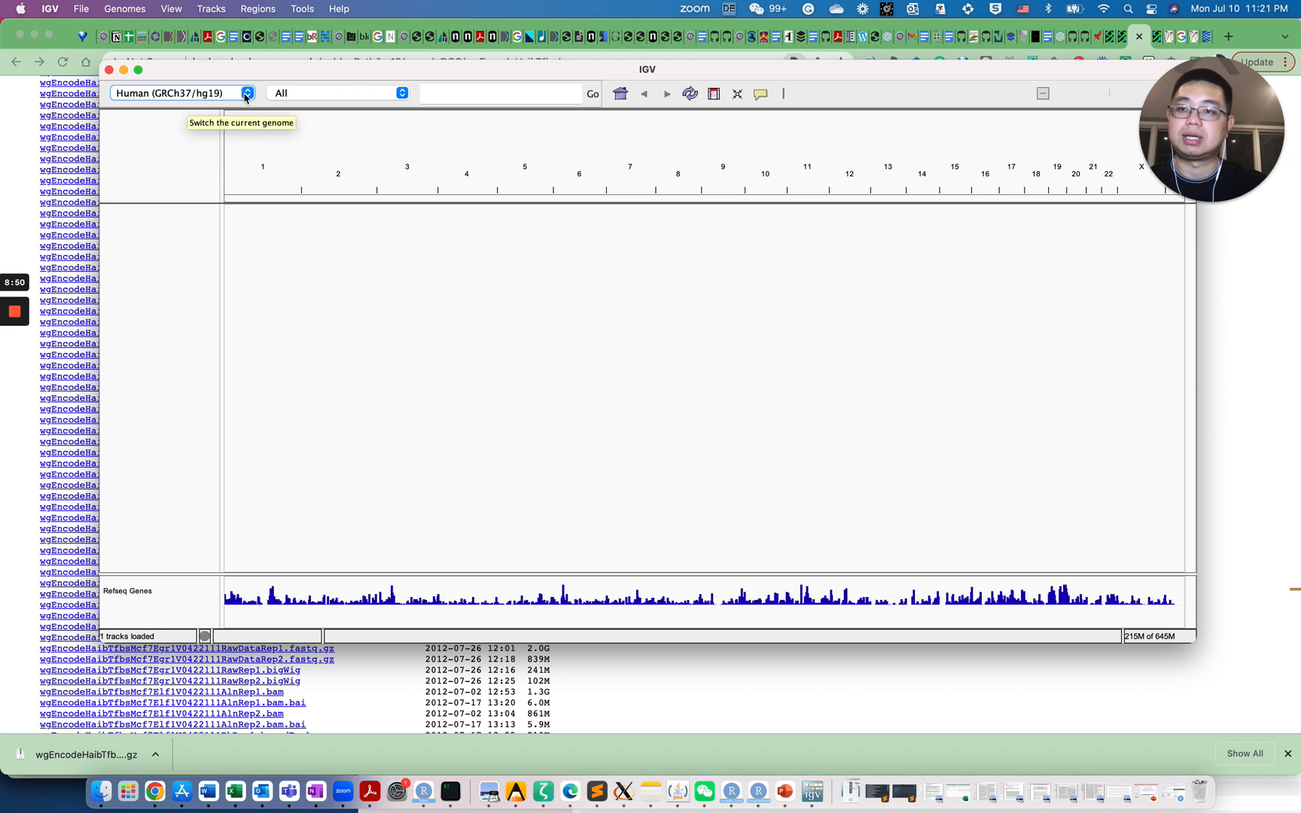
left_click_drag(282, 75, 623, 79)
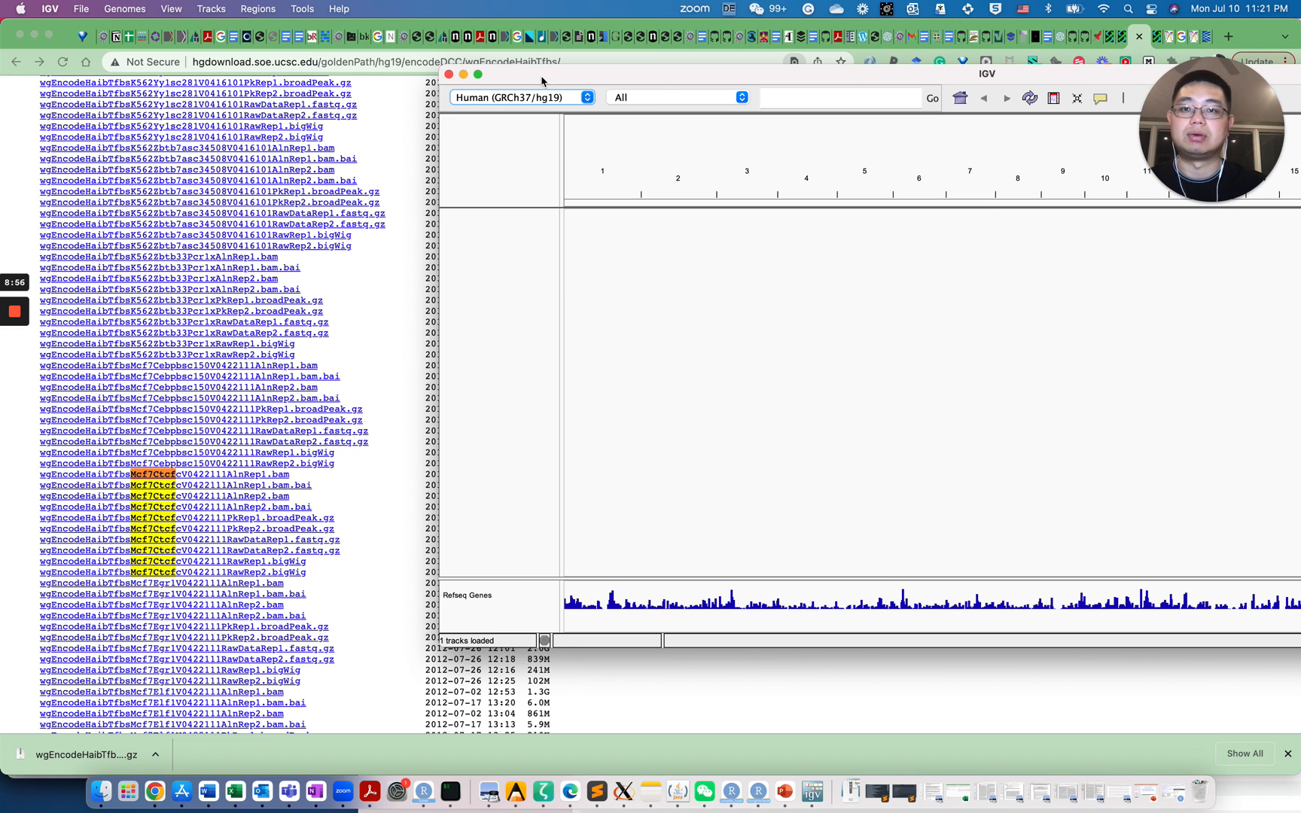
left_click_drag(543, 80, 334, 144)
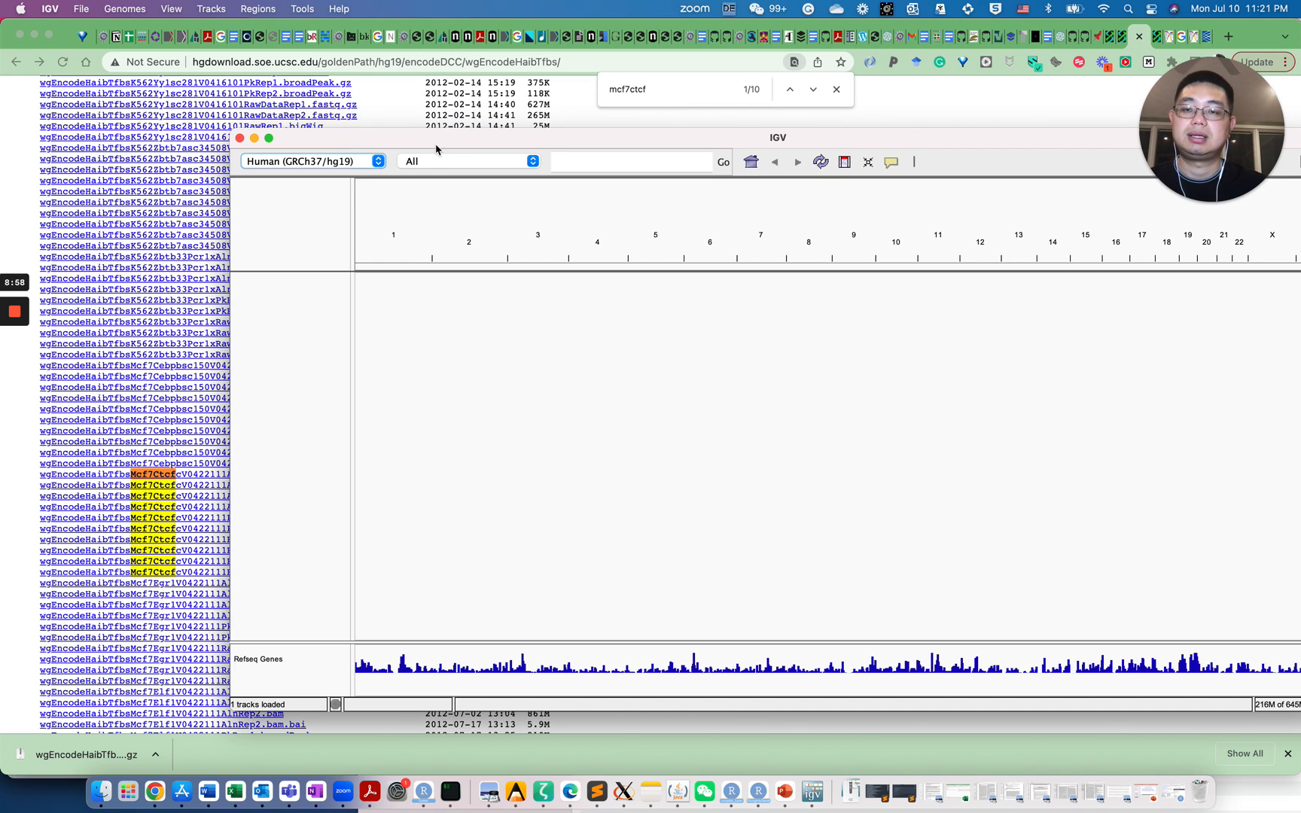
left_click_drag(453, 145, 352, 57)
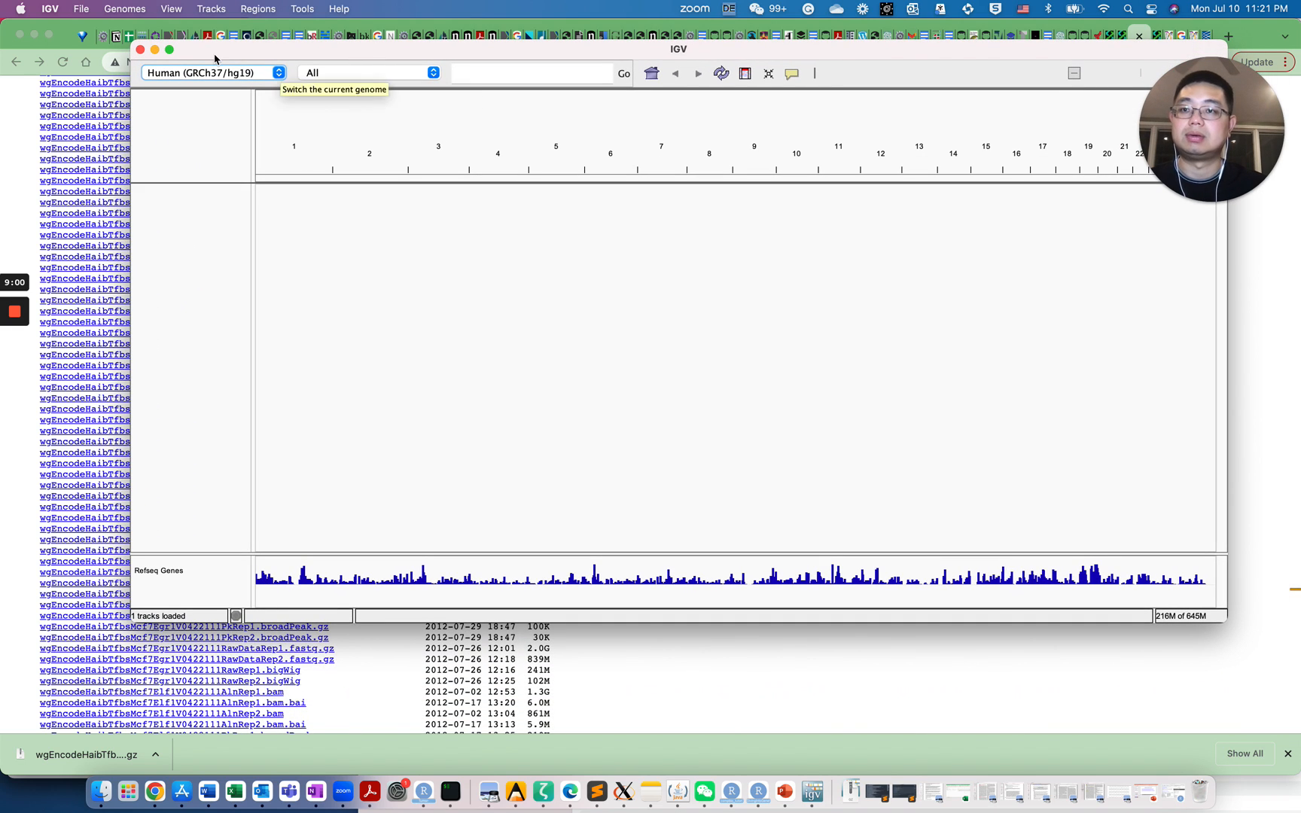
Load the MCF-7 CTCF RawRep2.bigWig signal file from Downloads as a track
left_click(81, 9)
left_click(96, 32)
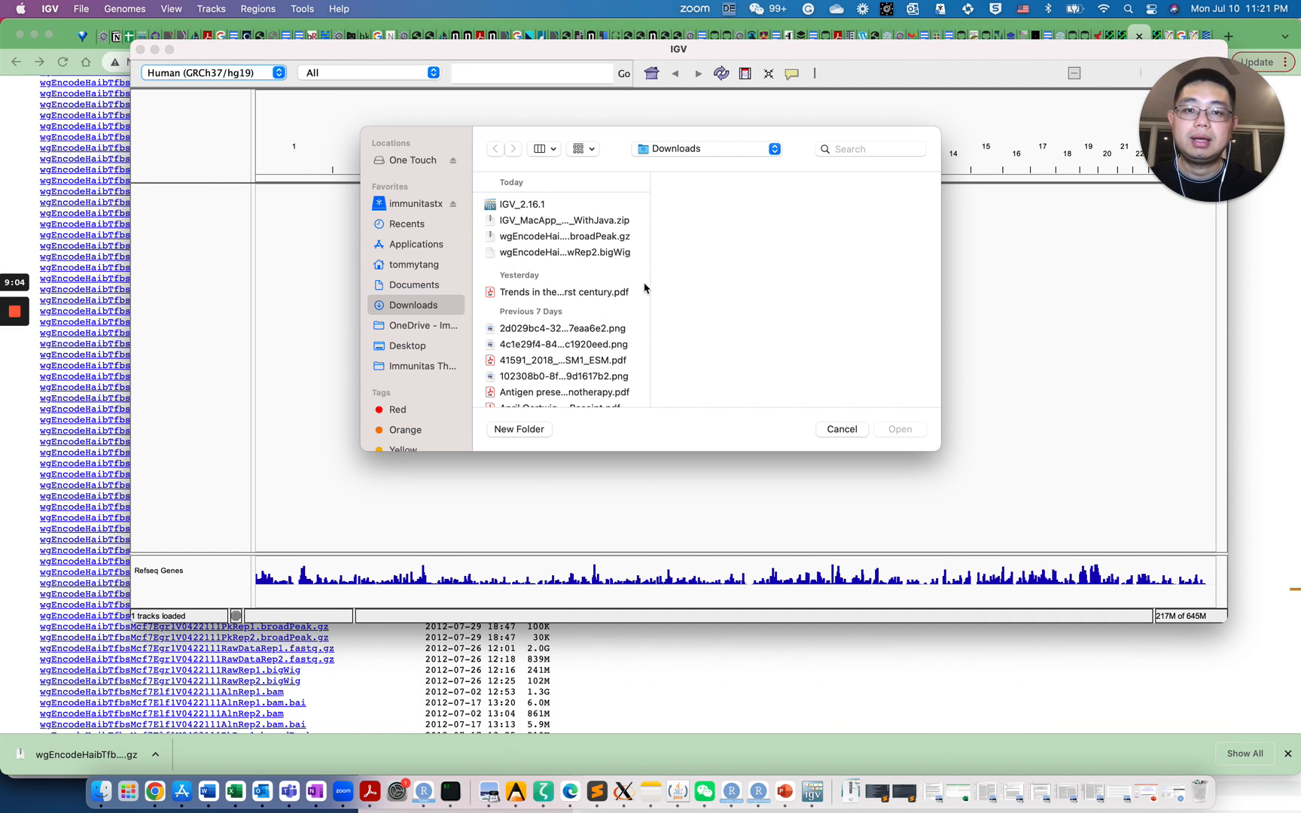
left_click(579, 255)
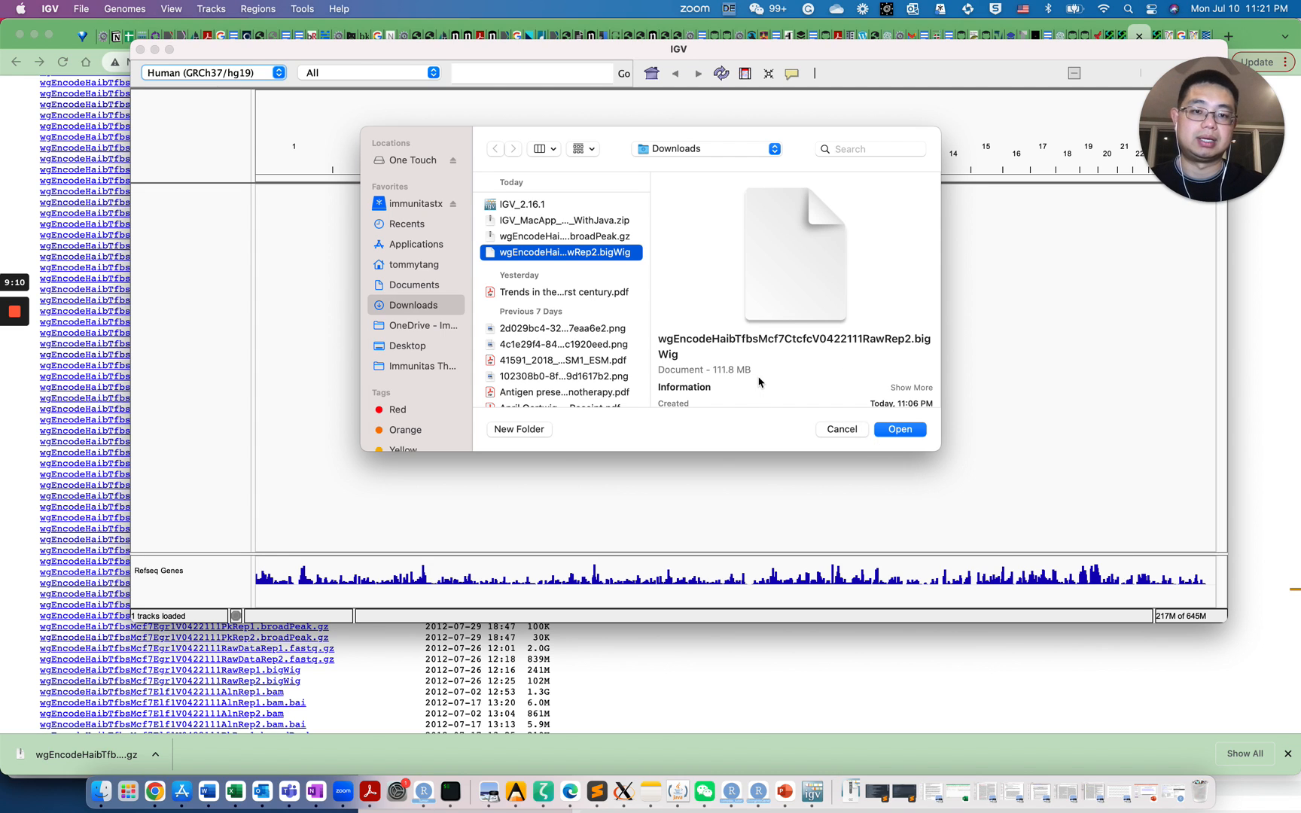
left_click(900, 429)
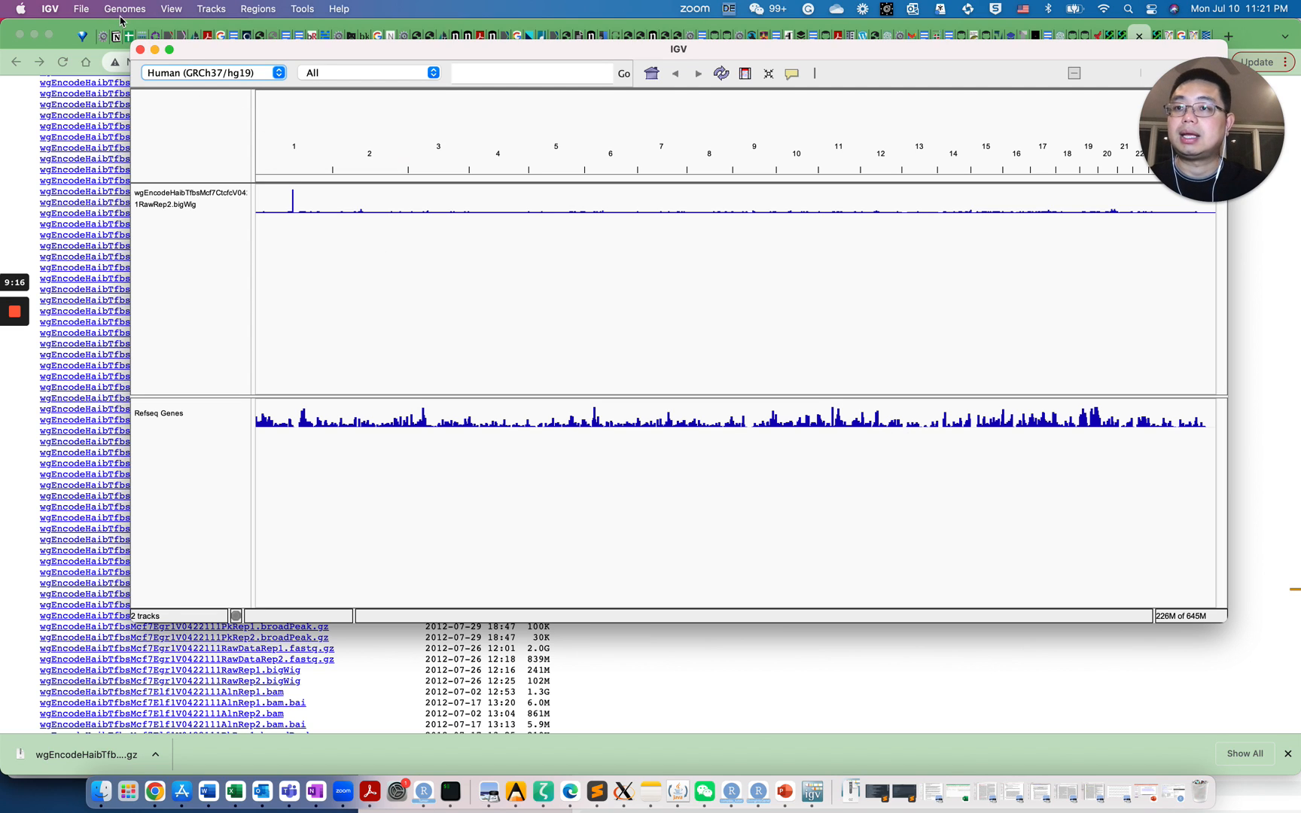
Load the MCF-7 CTCF PkRep1.broadPeak.gz peak file as a track
left_click(81, 10)
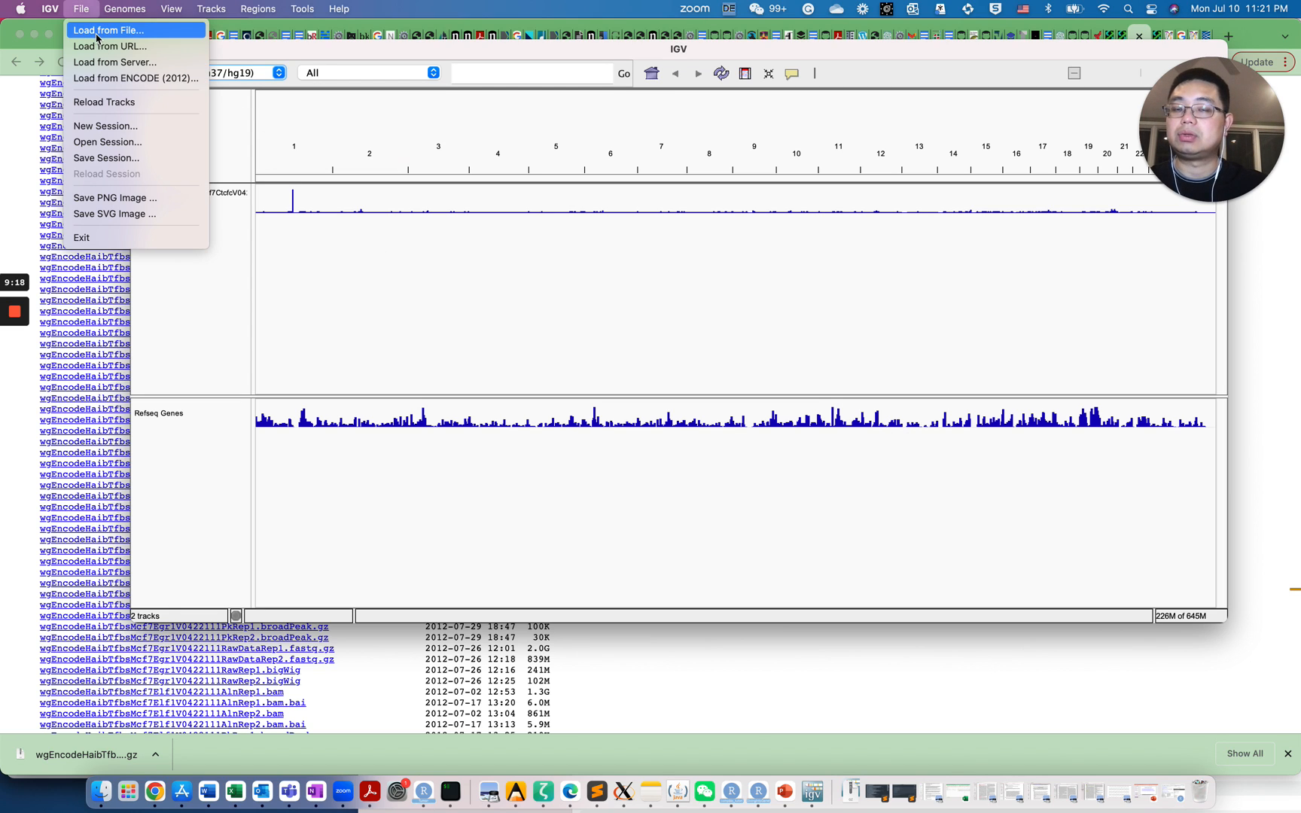
left_click(96, 32)
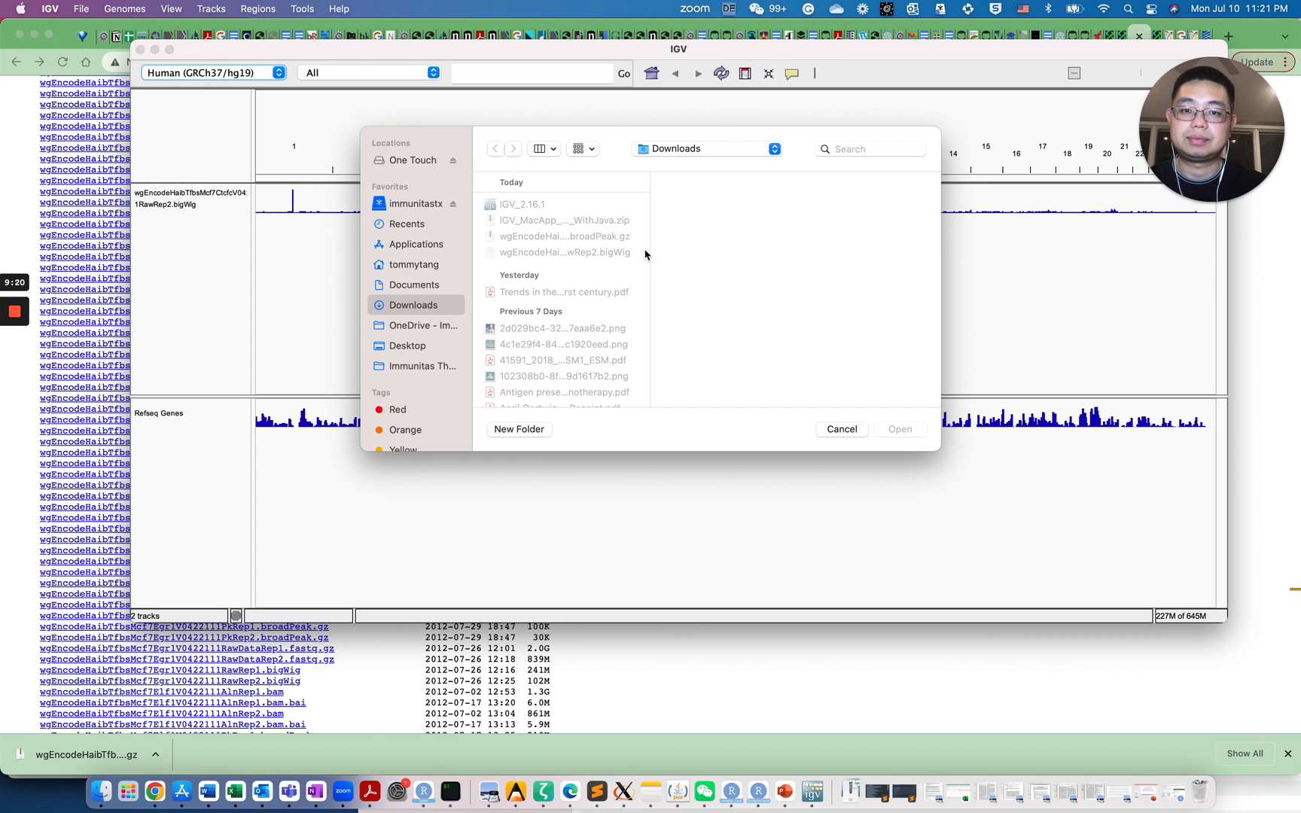
left_click(622, 236)
left_click(901, 429)
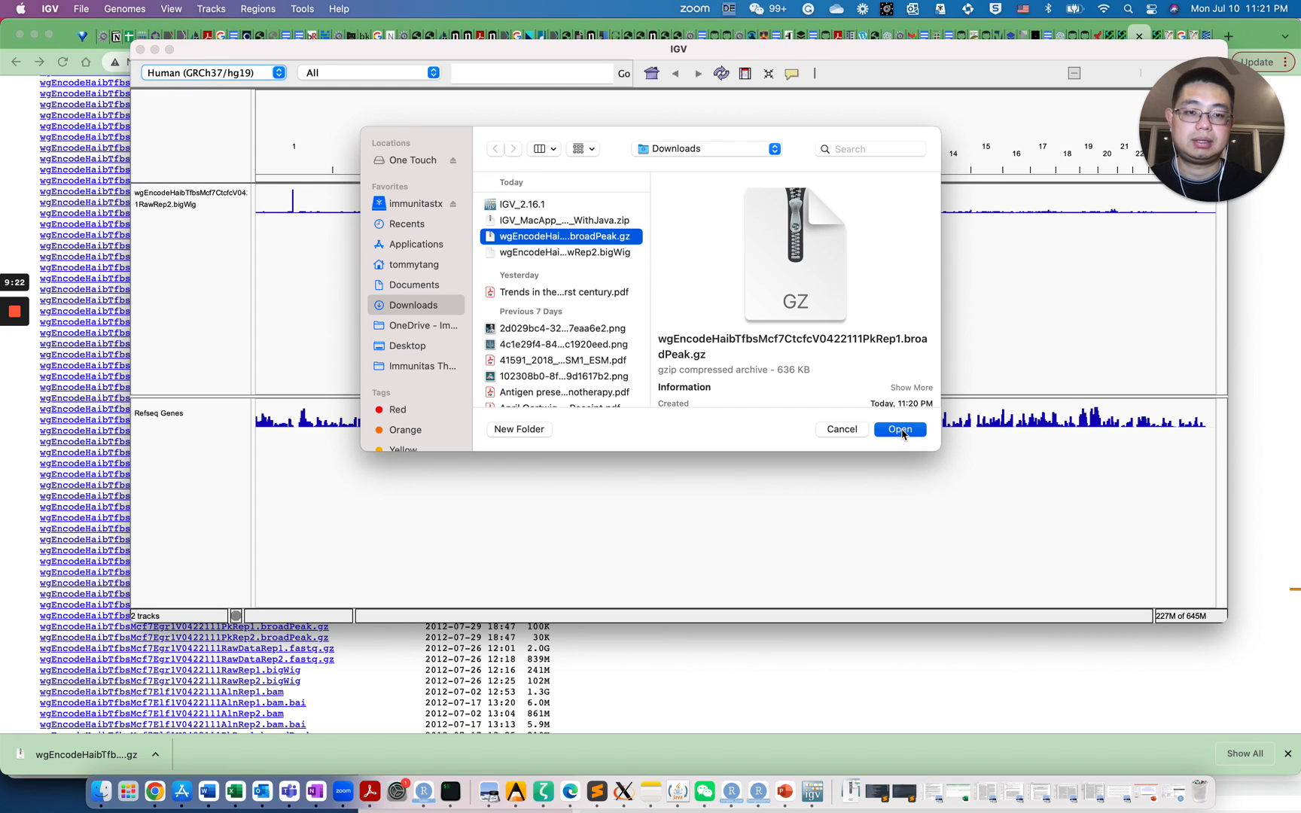
left_click(166, 381)
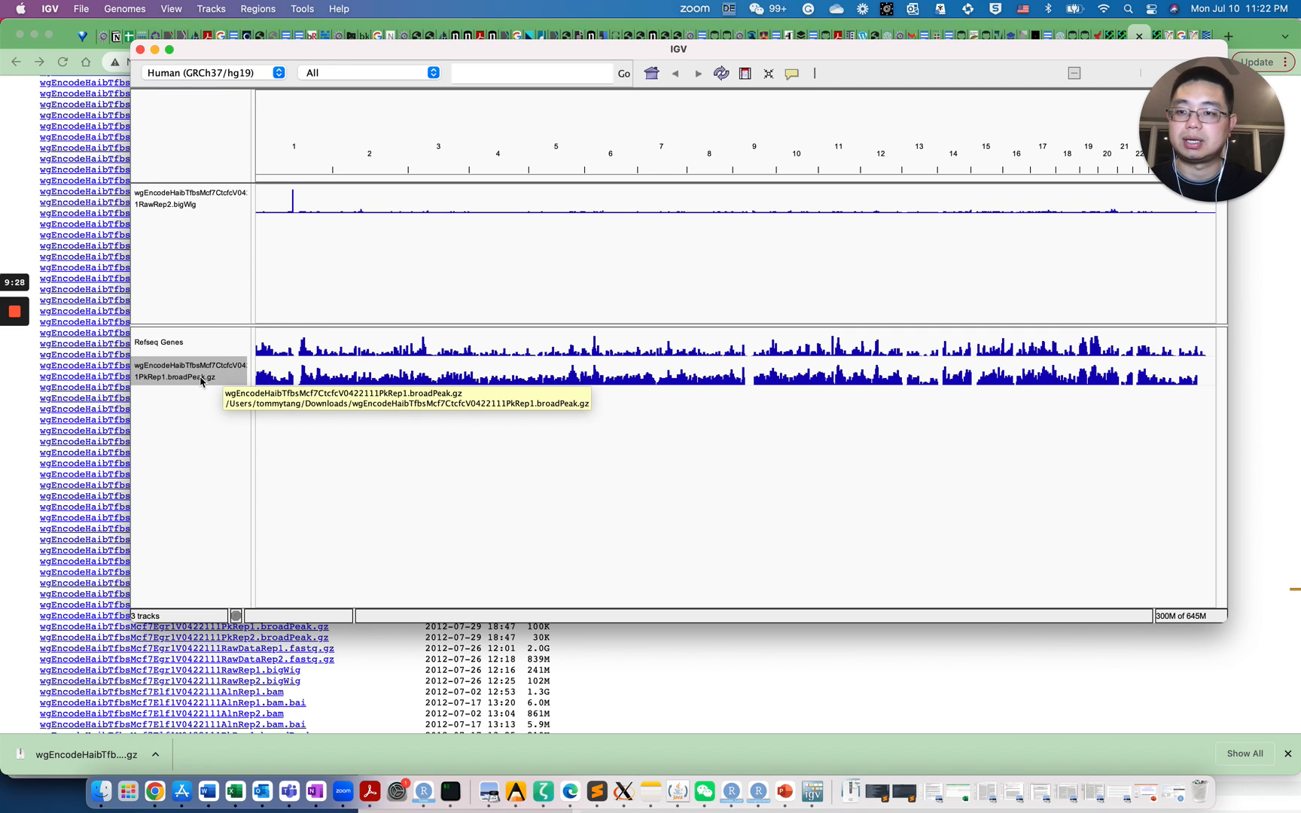
Move the broadPeak track under the bigWig track and shrink the data panel
left_click_drag(201, 381, 201, 223)
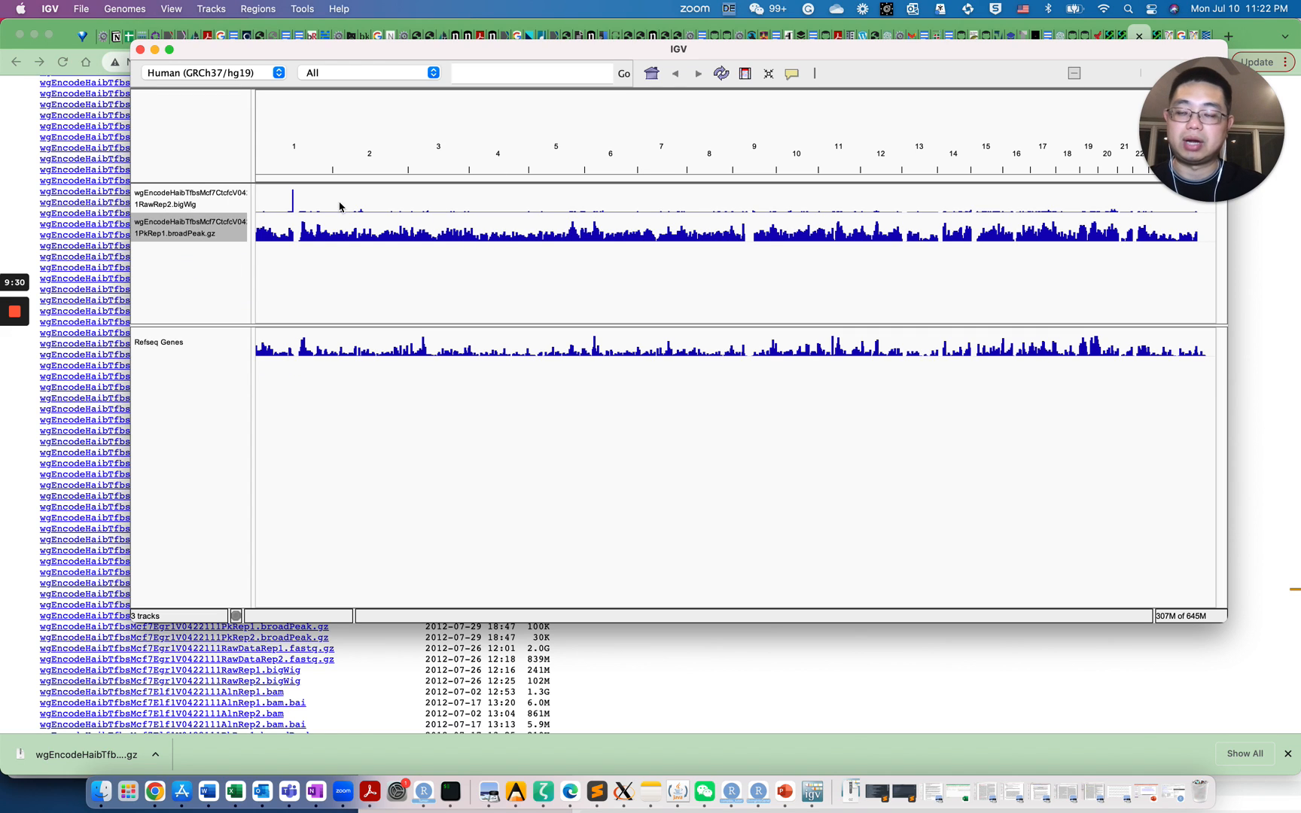
left_click(220, 212)
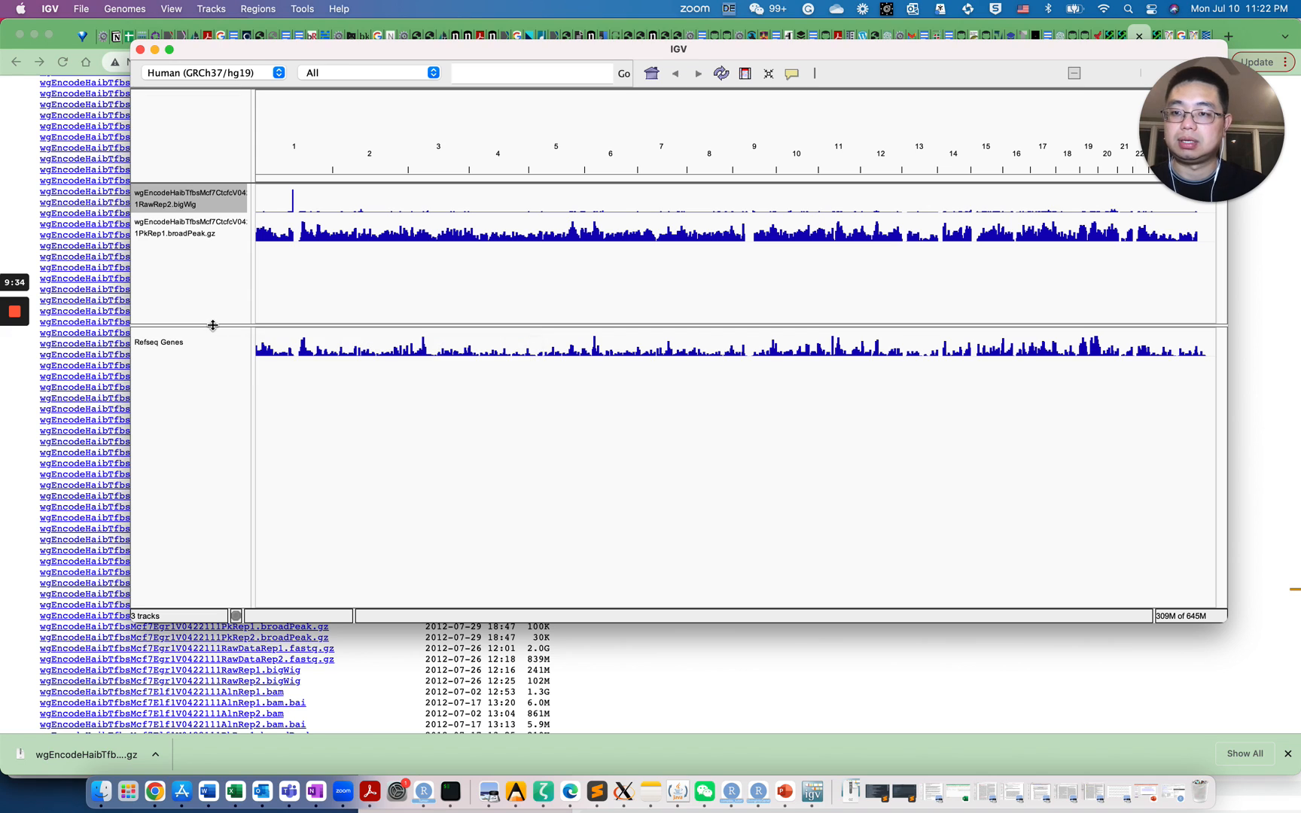
left_click_drag(213, 325, 213, 262)
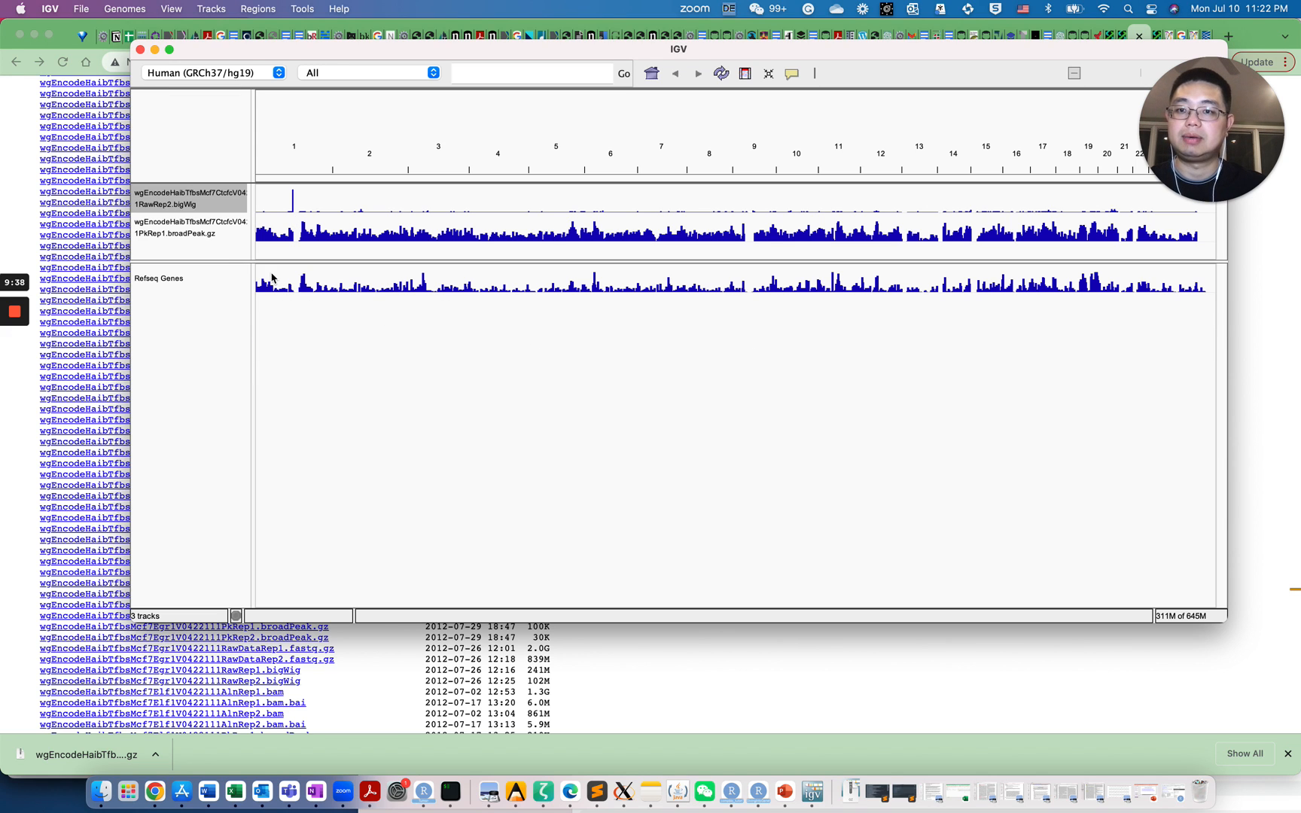
Jump to VEGFA at chr6:43,735,946-43,756,224
left_click(529, 74)
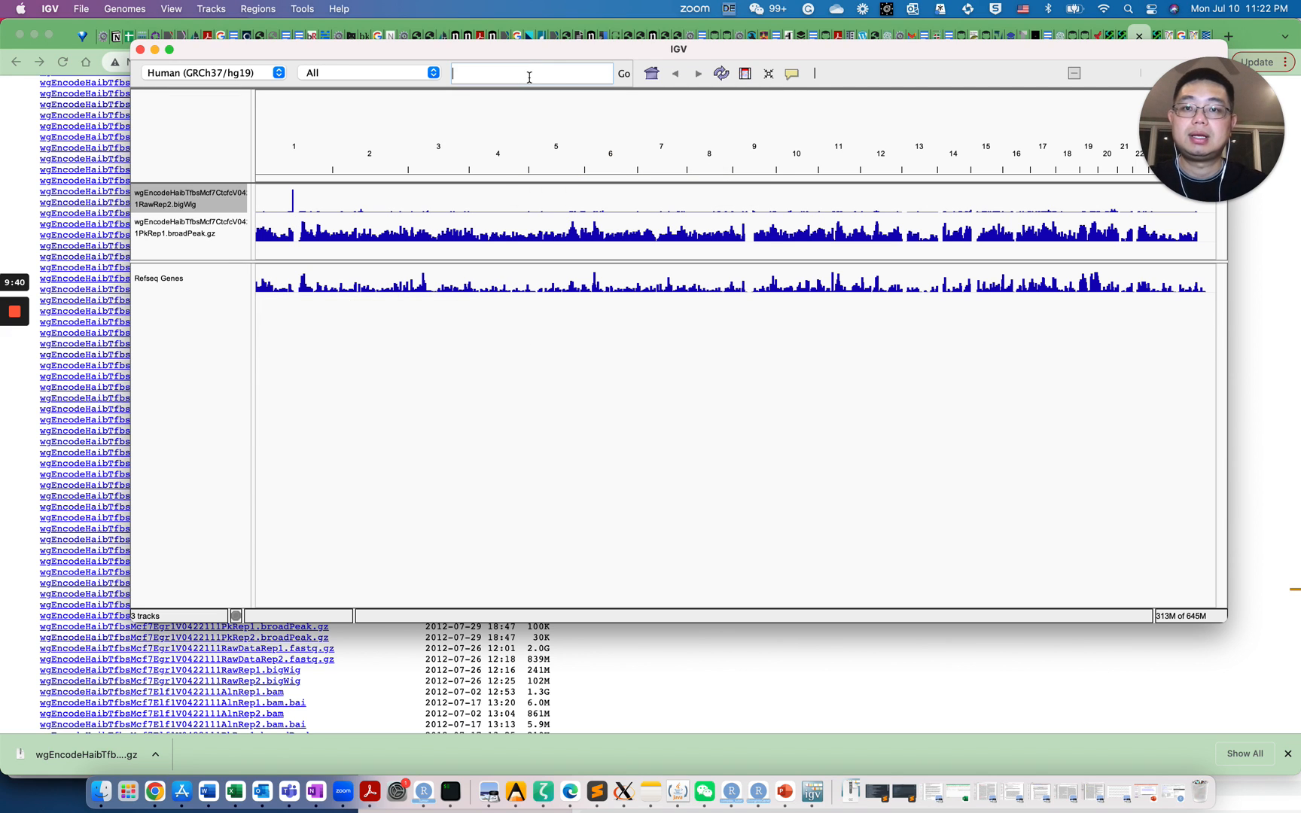
type("VEGFA")
key("Return")
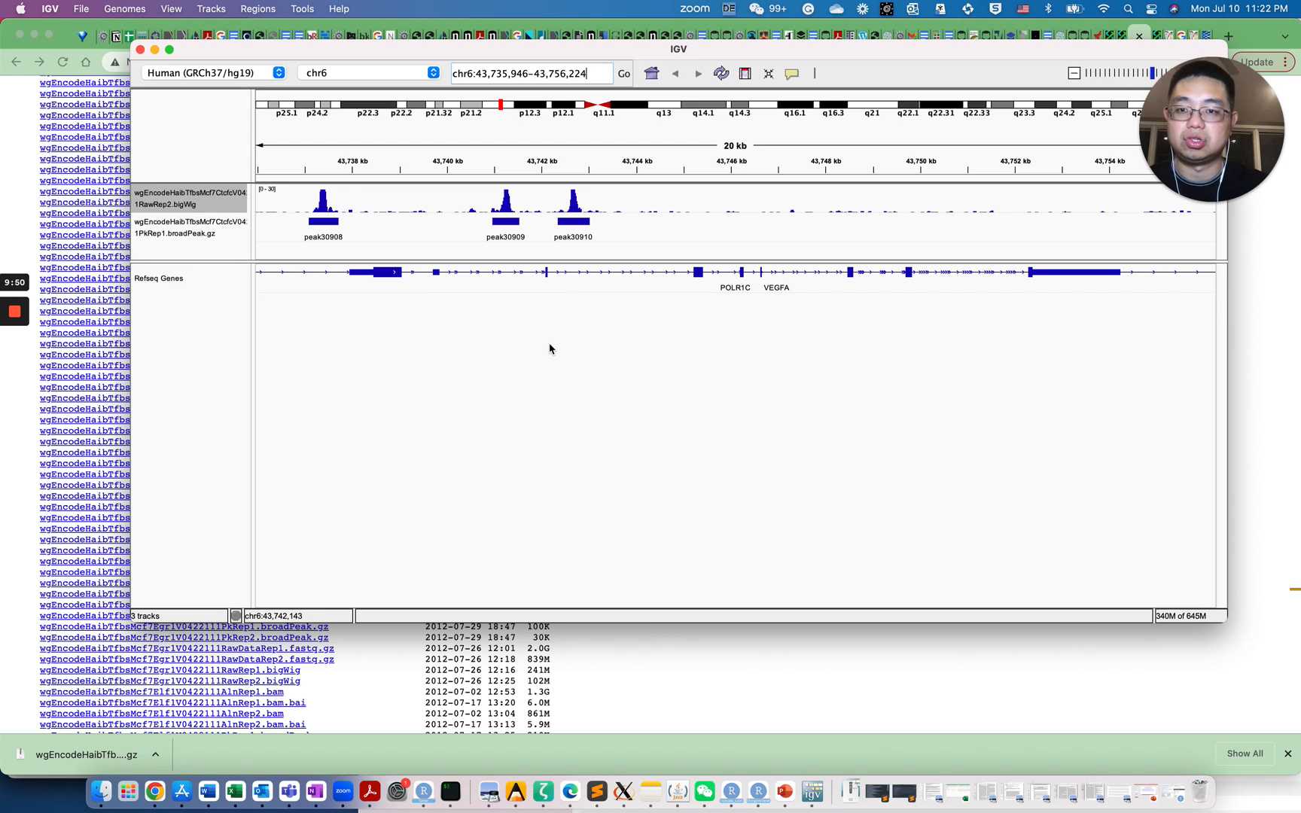
left_click(192, 286)
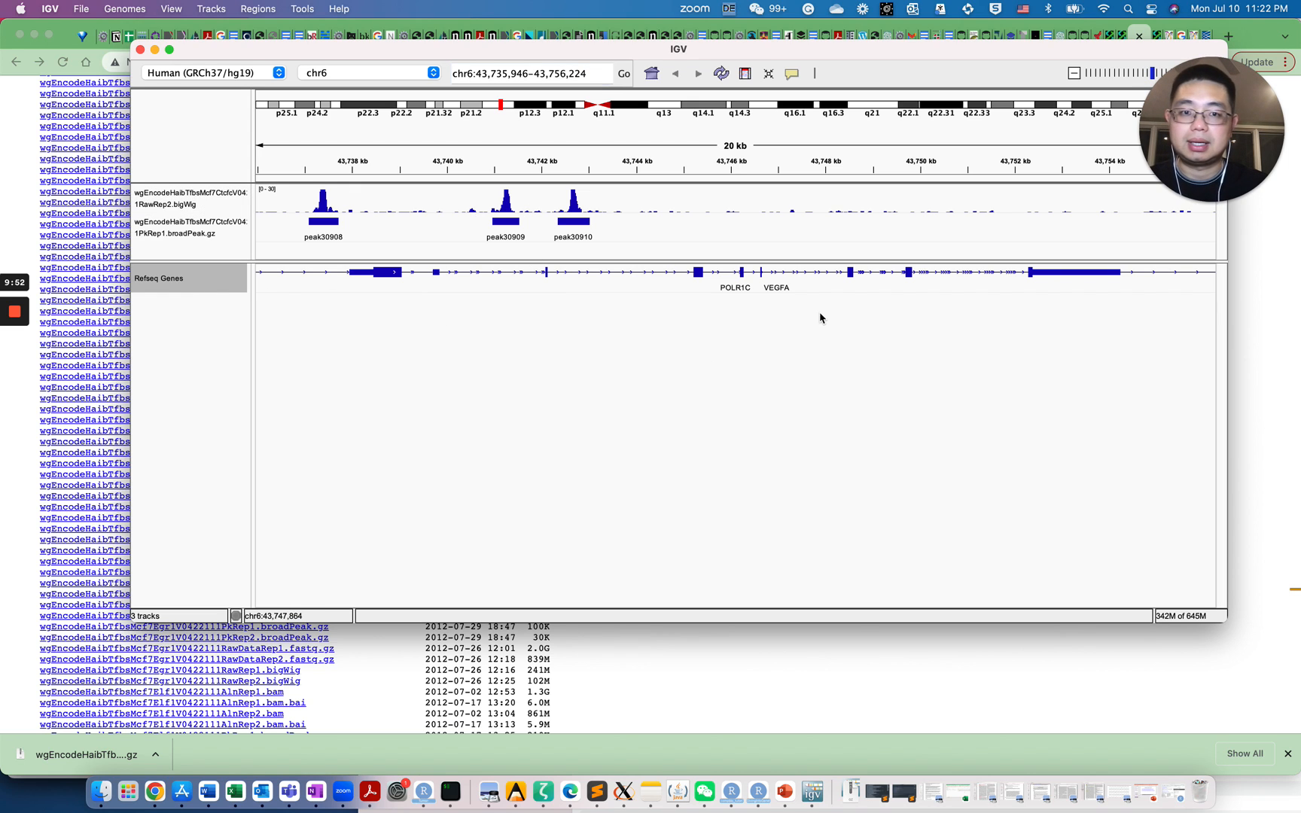
Set Refseq Genes to Expanded and zoom out twice to chr6:43,706,637-43,785,533 (78 kb)
right_click(187, 283)
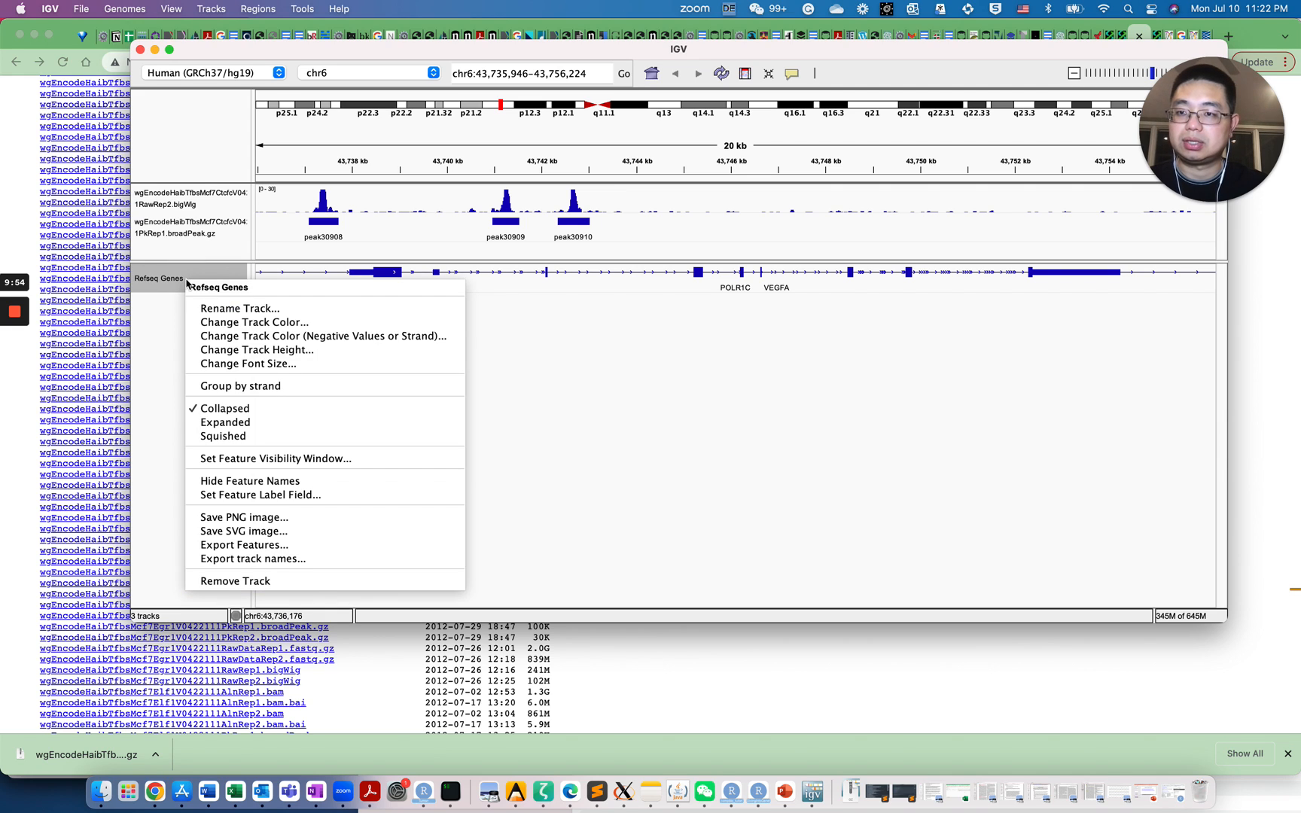
left_click(241, 426)
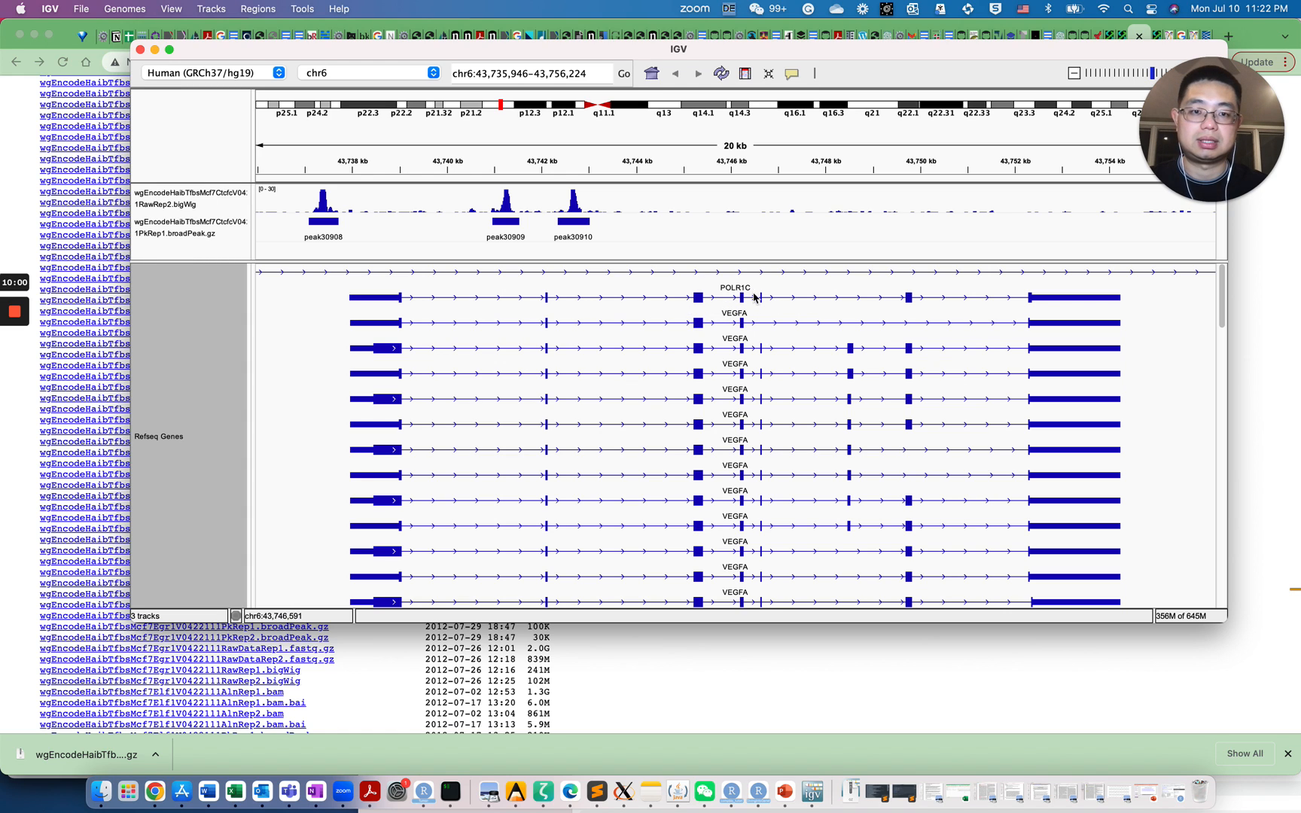
left_click(1074, 73)
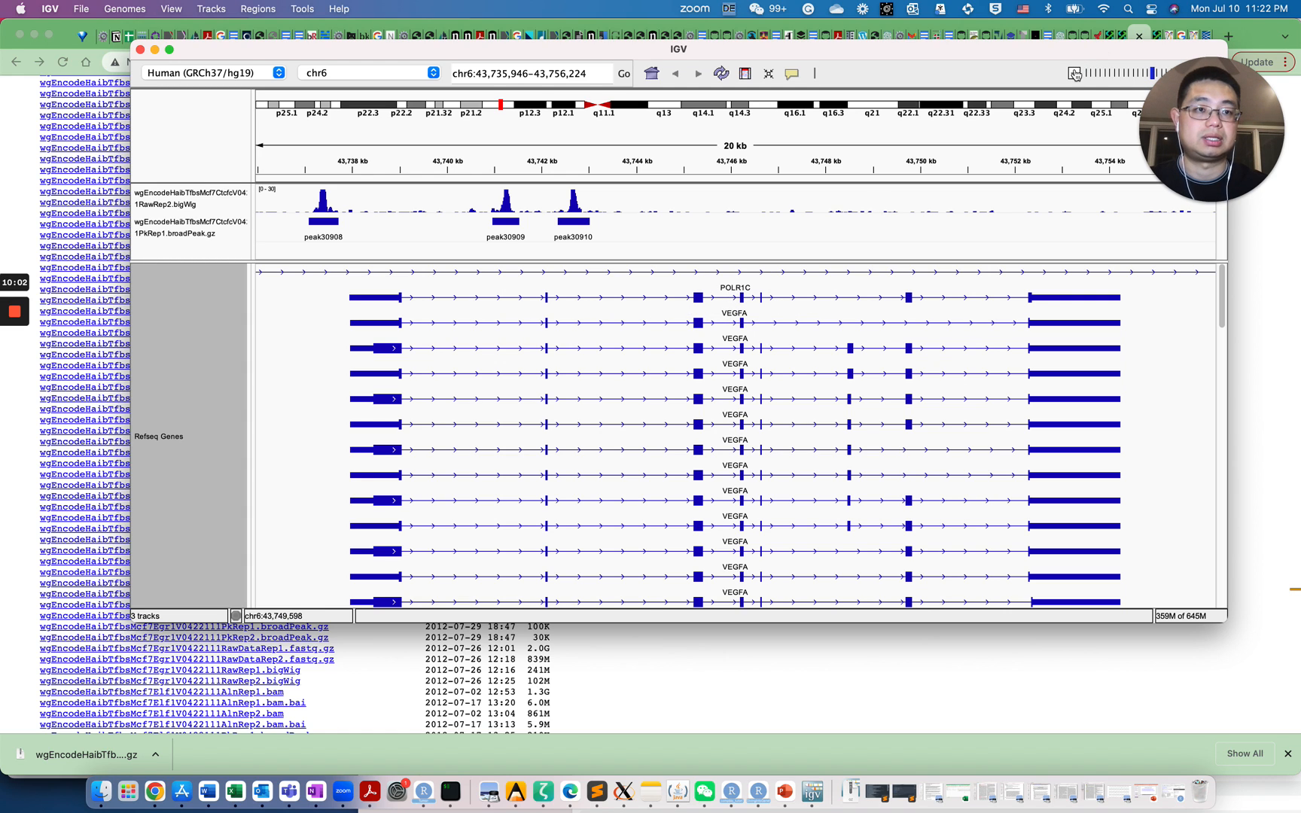
left_click(1074, 73)
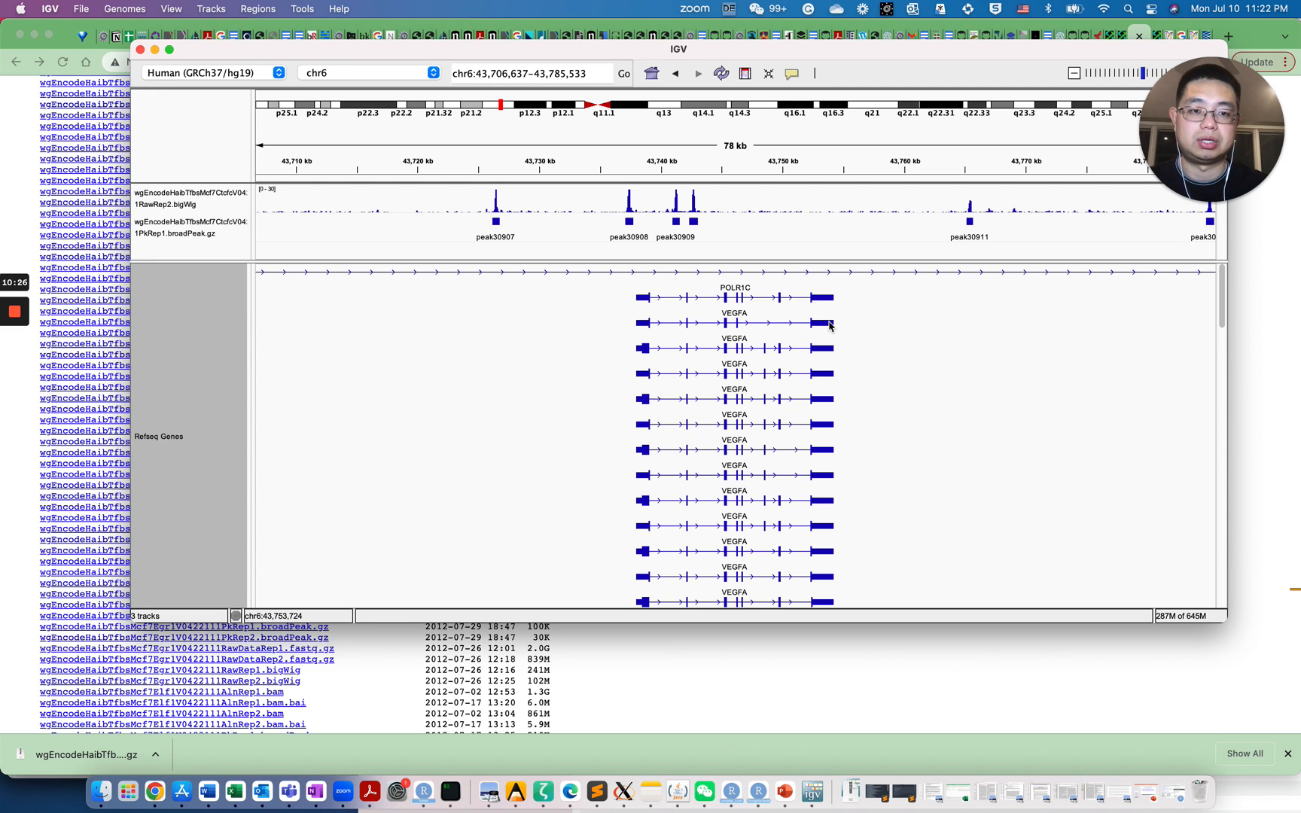
Change the CTCF bigWig signal track height to 100
left_click(210, 205)
right_click(210, 205)
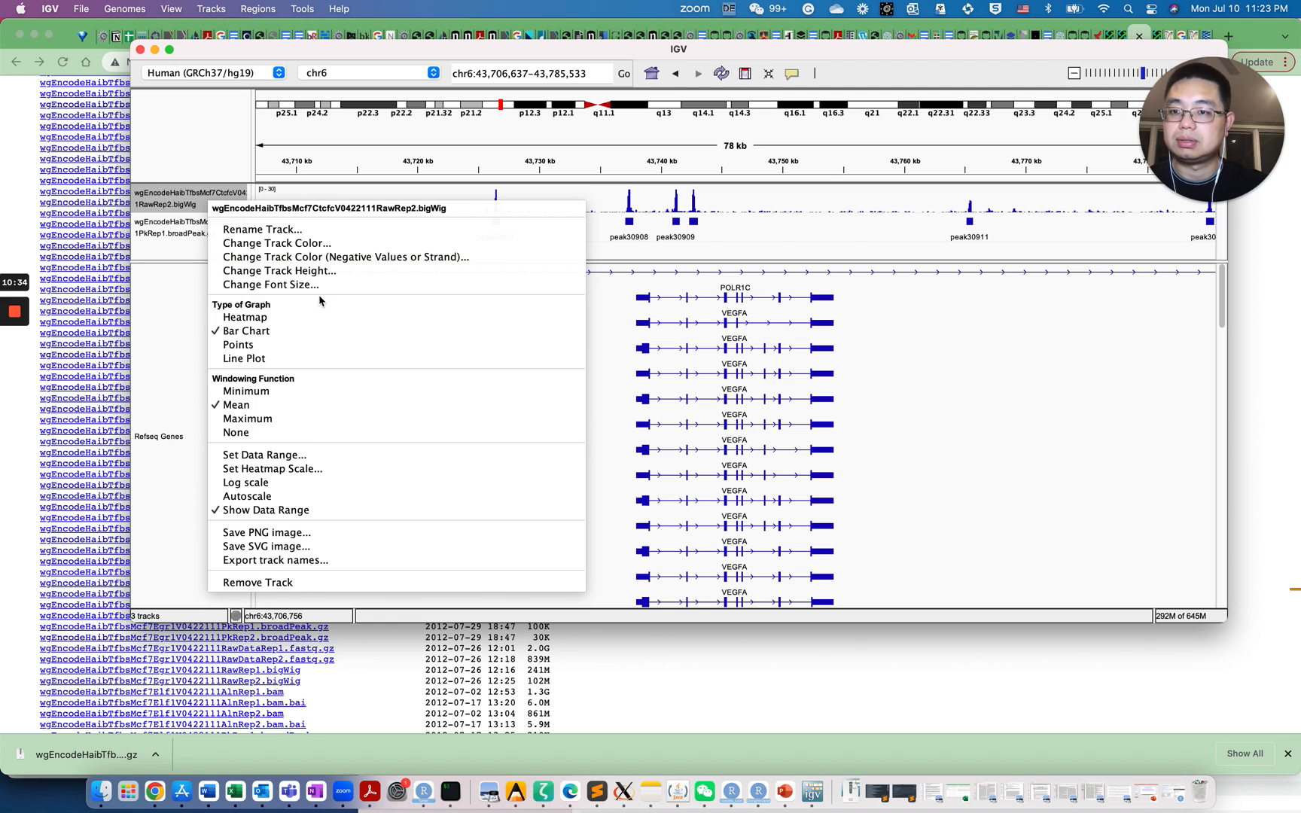
left_click(316, 271)
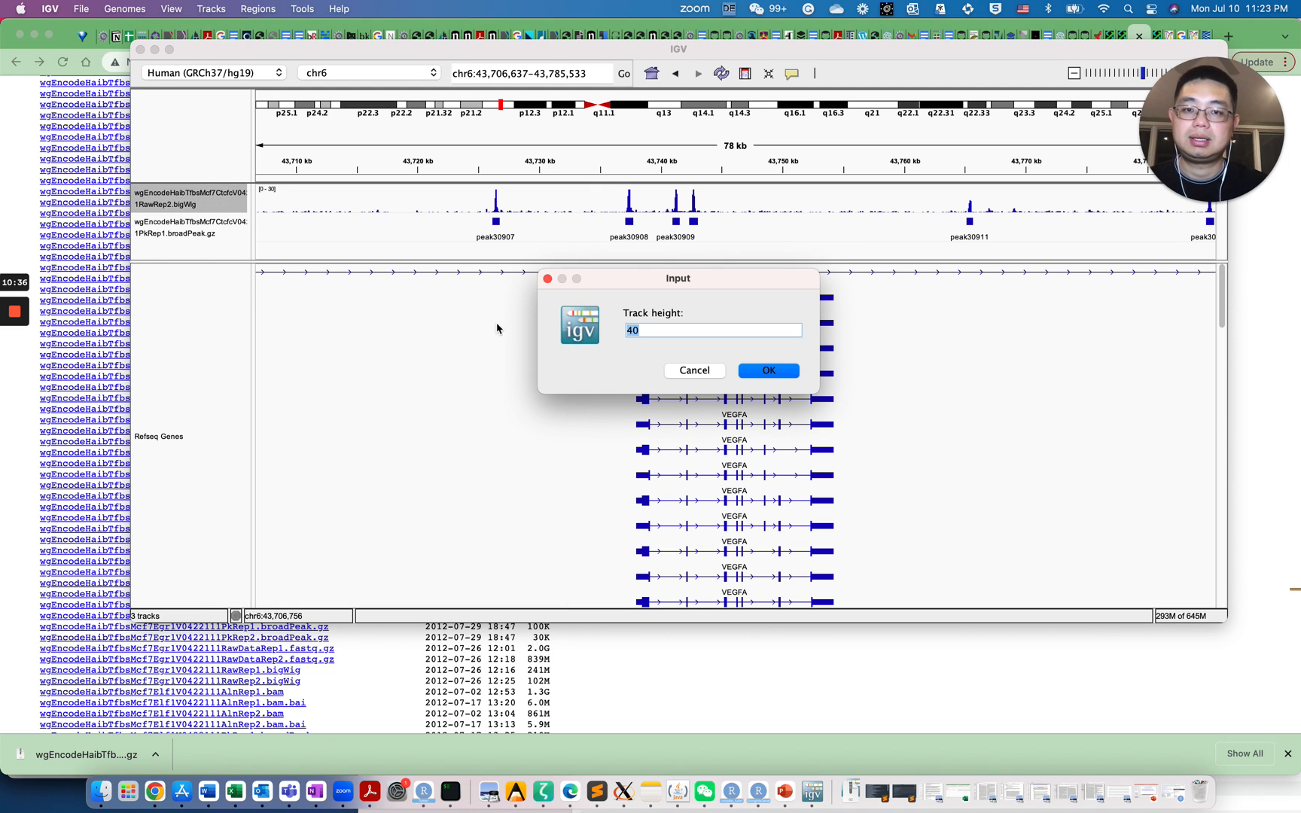
type("100")
key("Return")
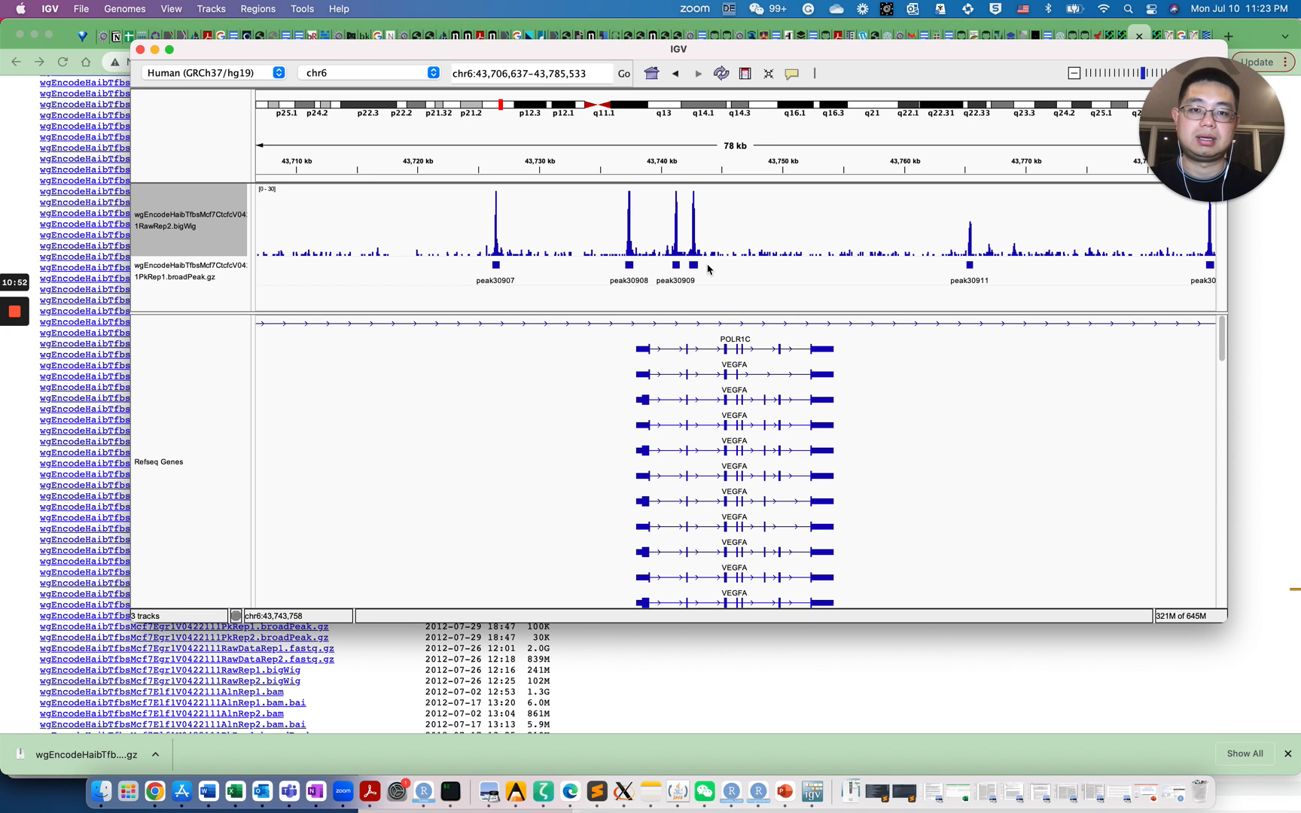
left_click_drag(1060, 278, 817, 279)
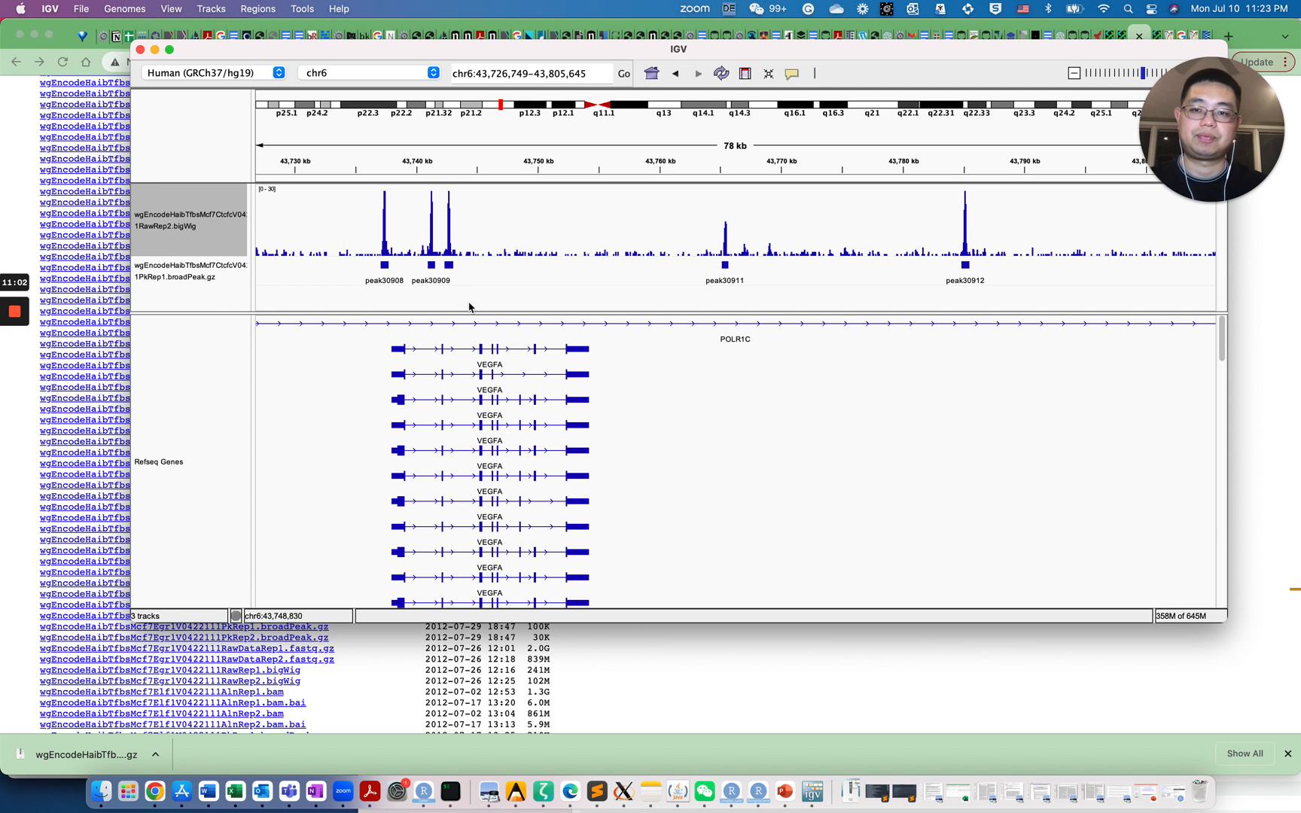
left_click_drag(608, 323, 360, 291)
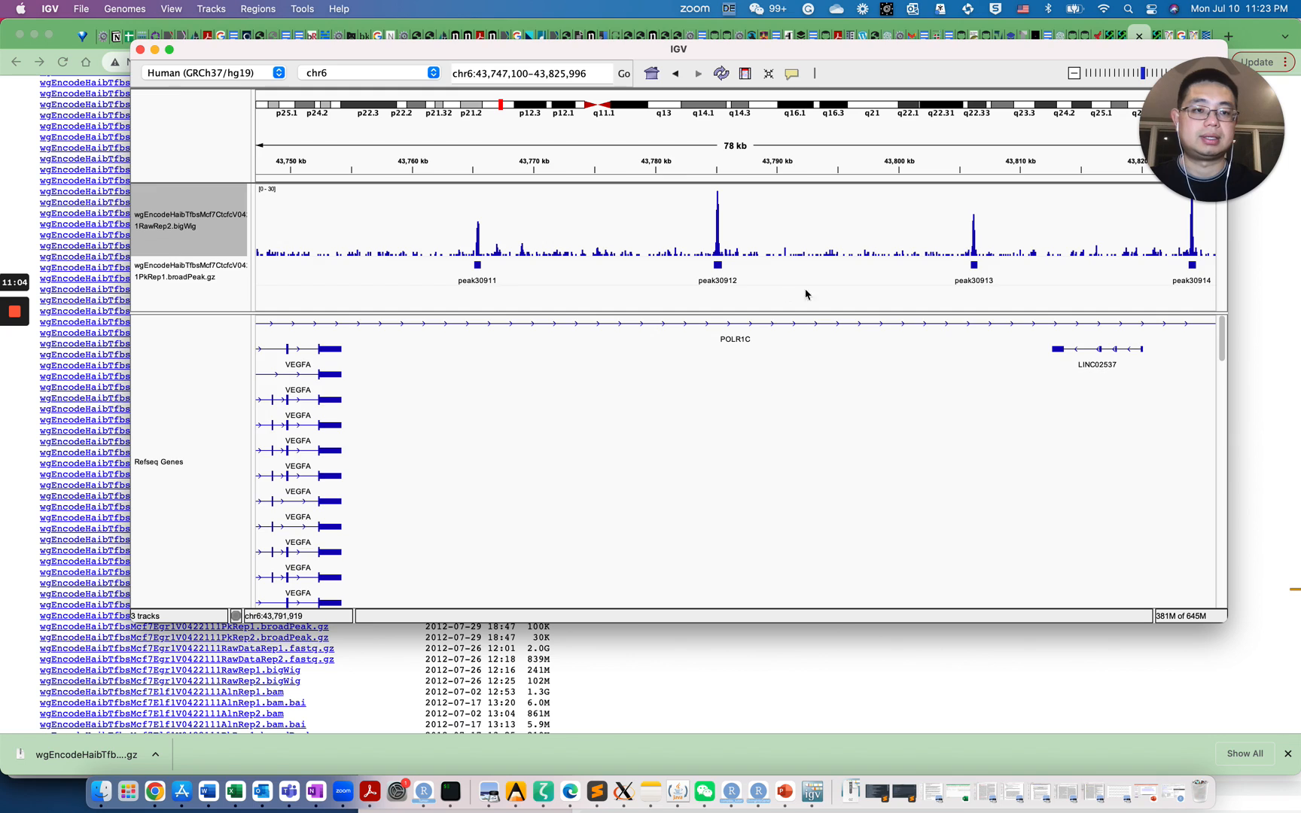
left_click_drag(842, 293, 891, 281)
left_click_drag(505, 430, 978, 406)
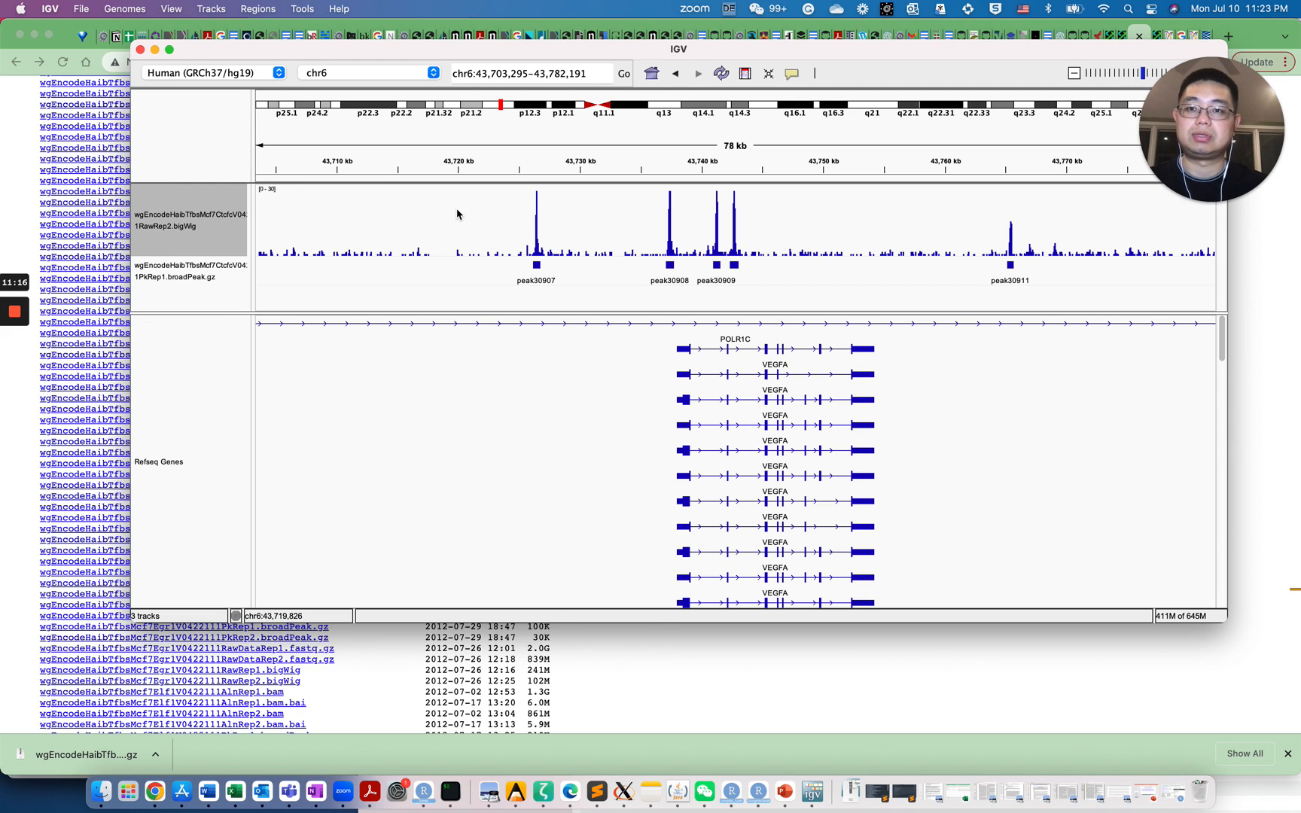
Jump to the CTCF gene on chr16 and pan downstream until CARMIL2 is visible
left_click(591, 74)
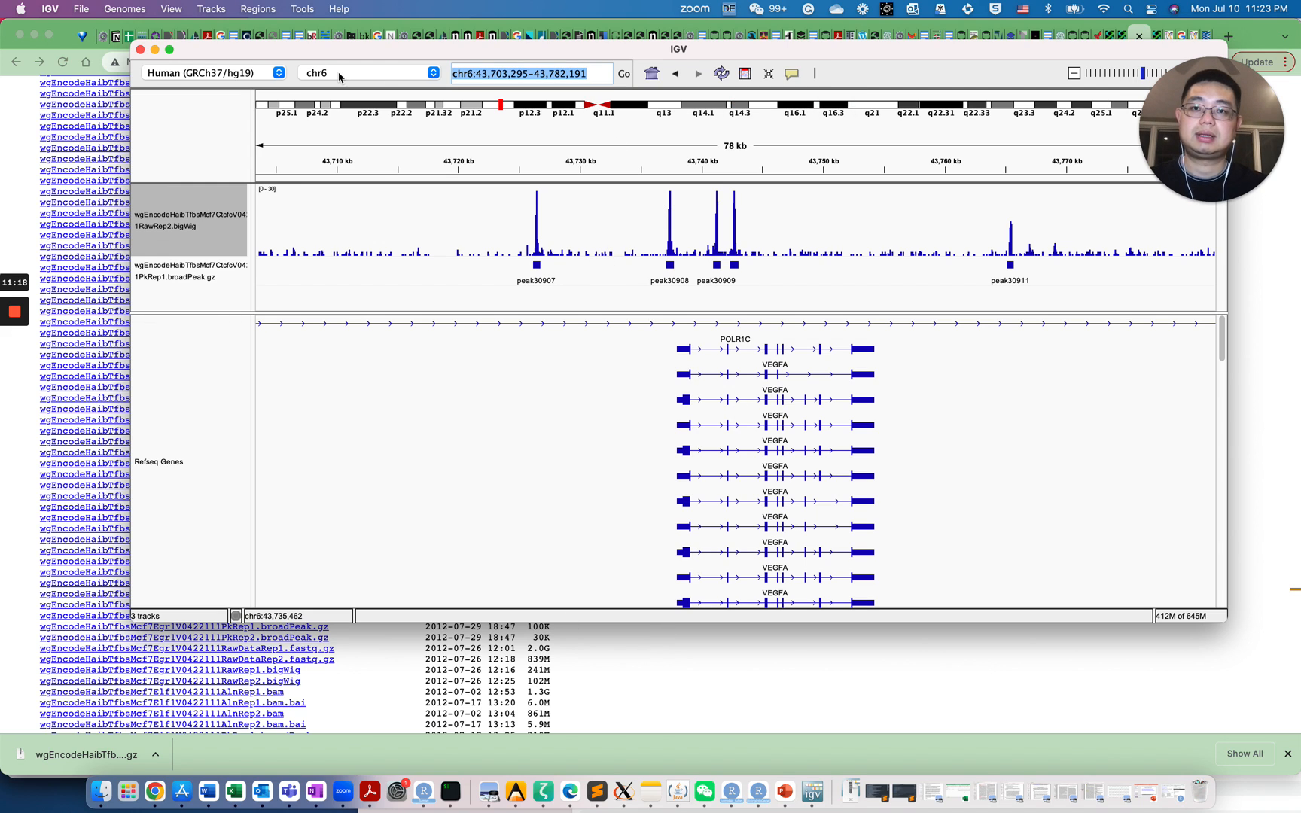
type("CTC")
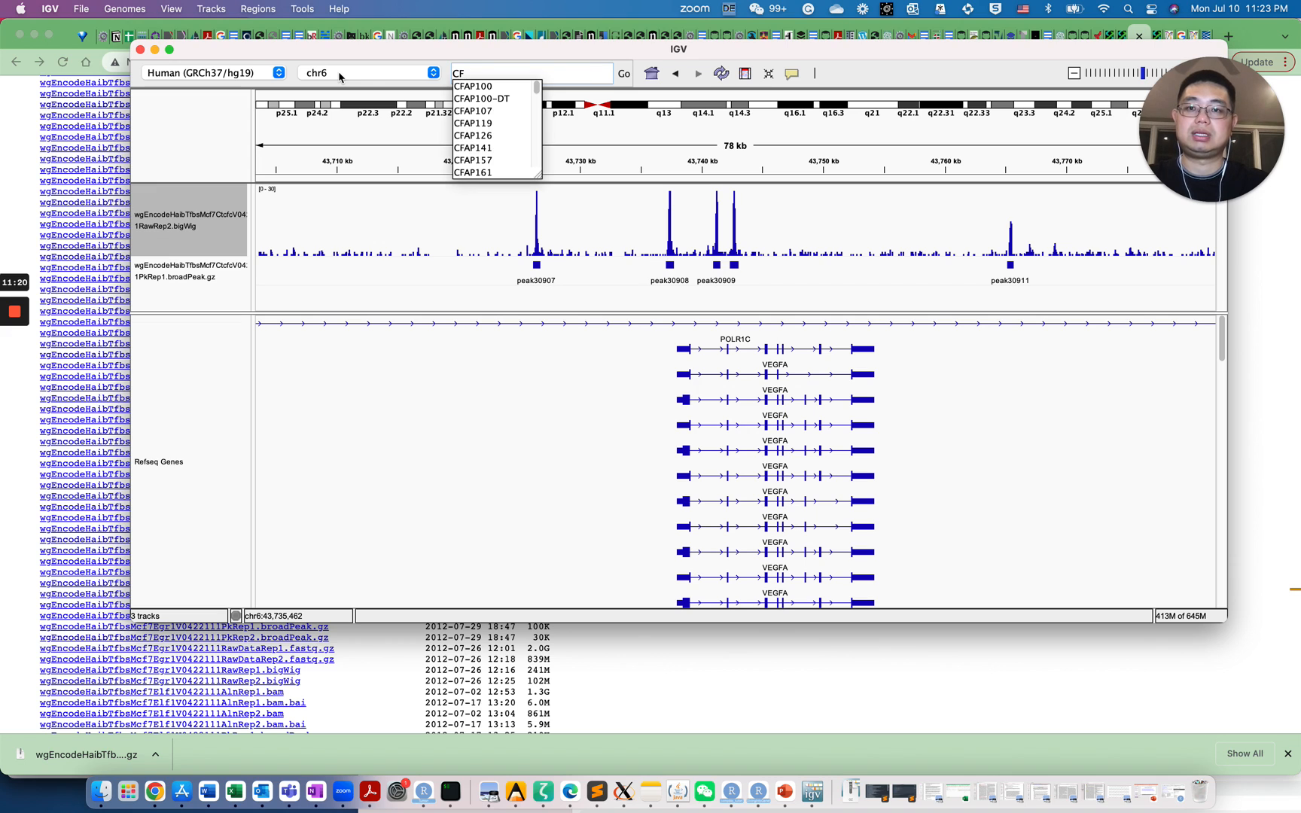
type("F")
key("Return")
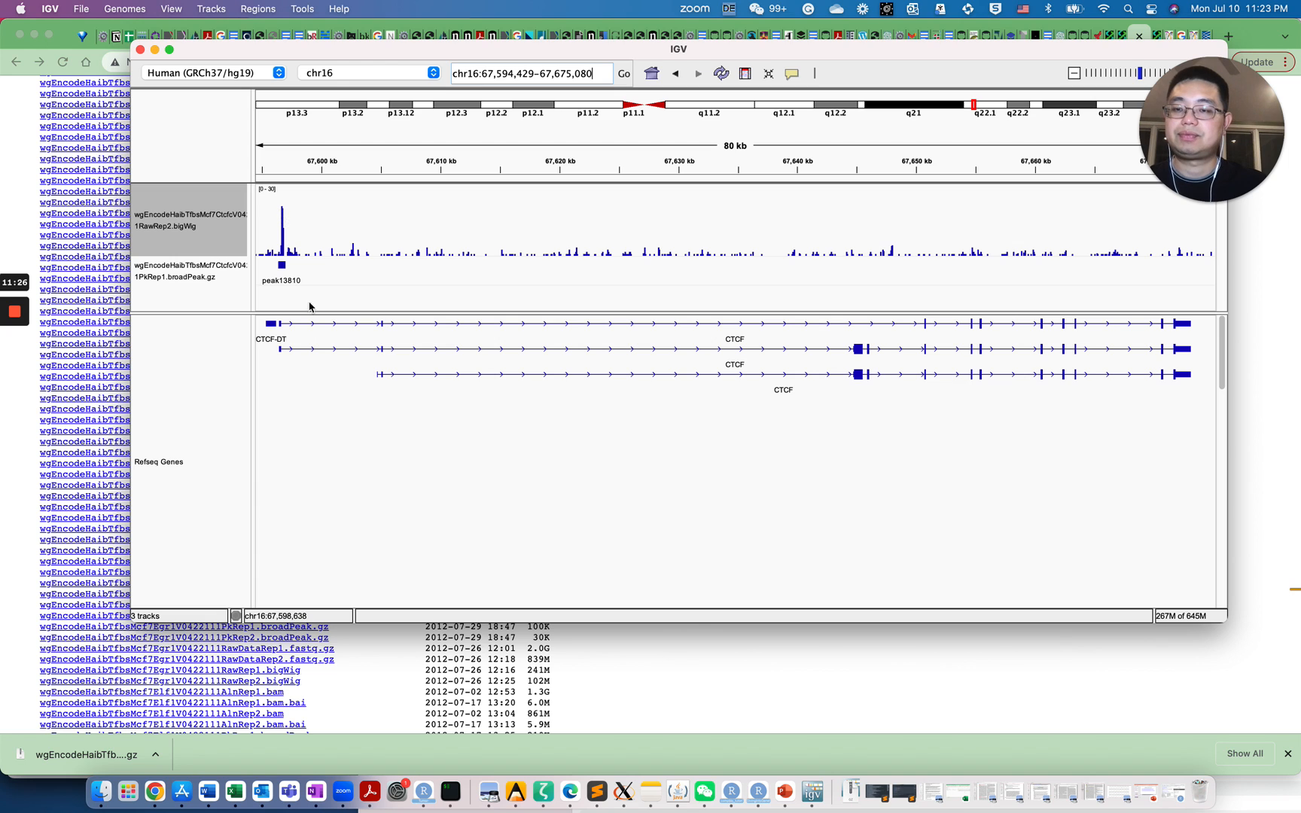
left_click_drag(298, 376, 338, 451)
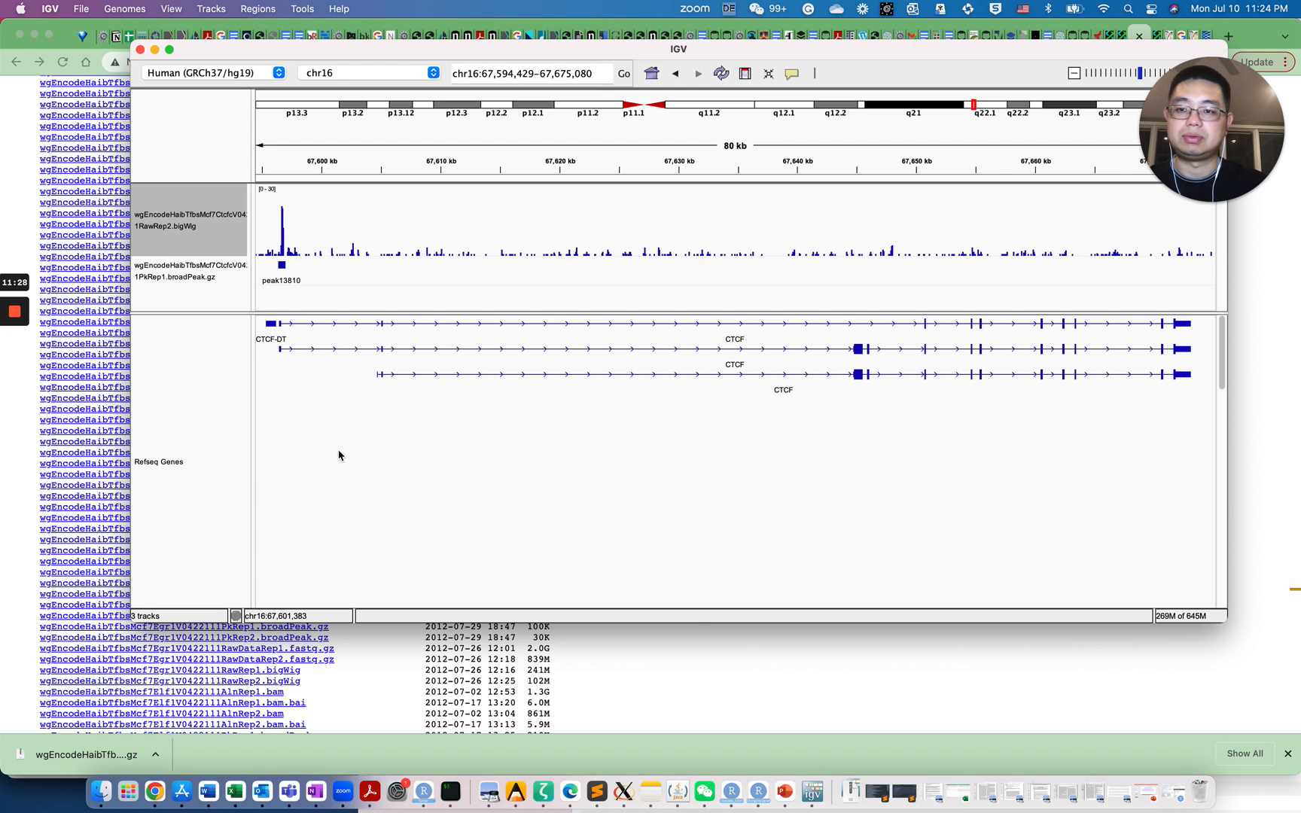
left_click_drag(866, 483, 935, 459)
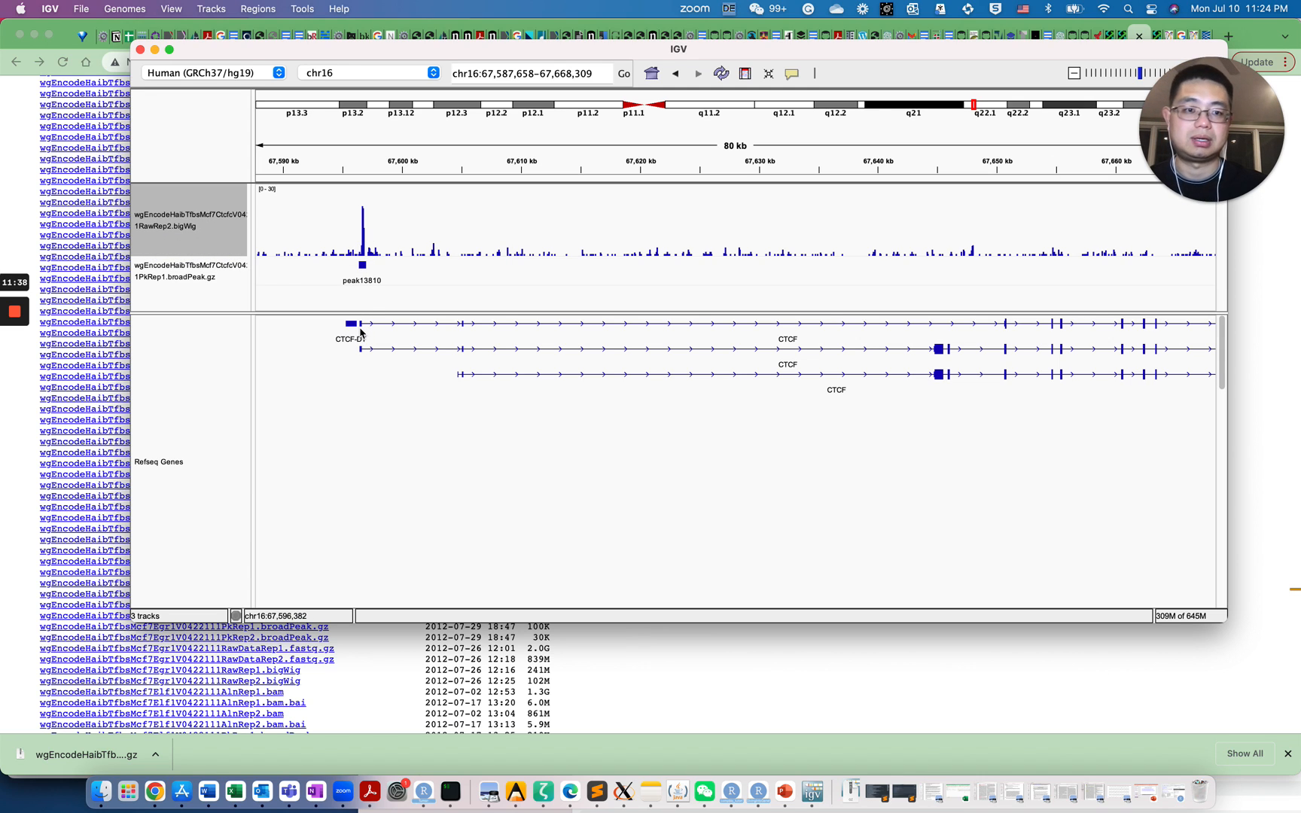
left_click_drag(818, 461, 599, 464)
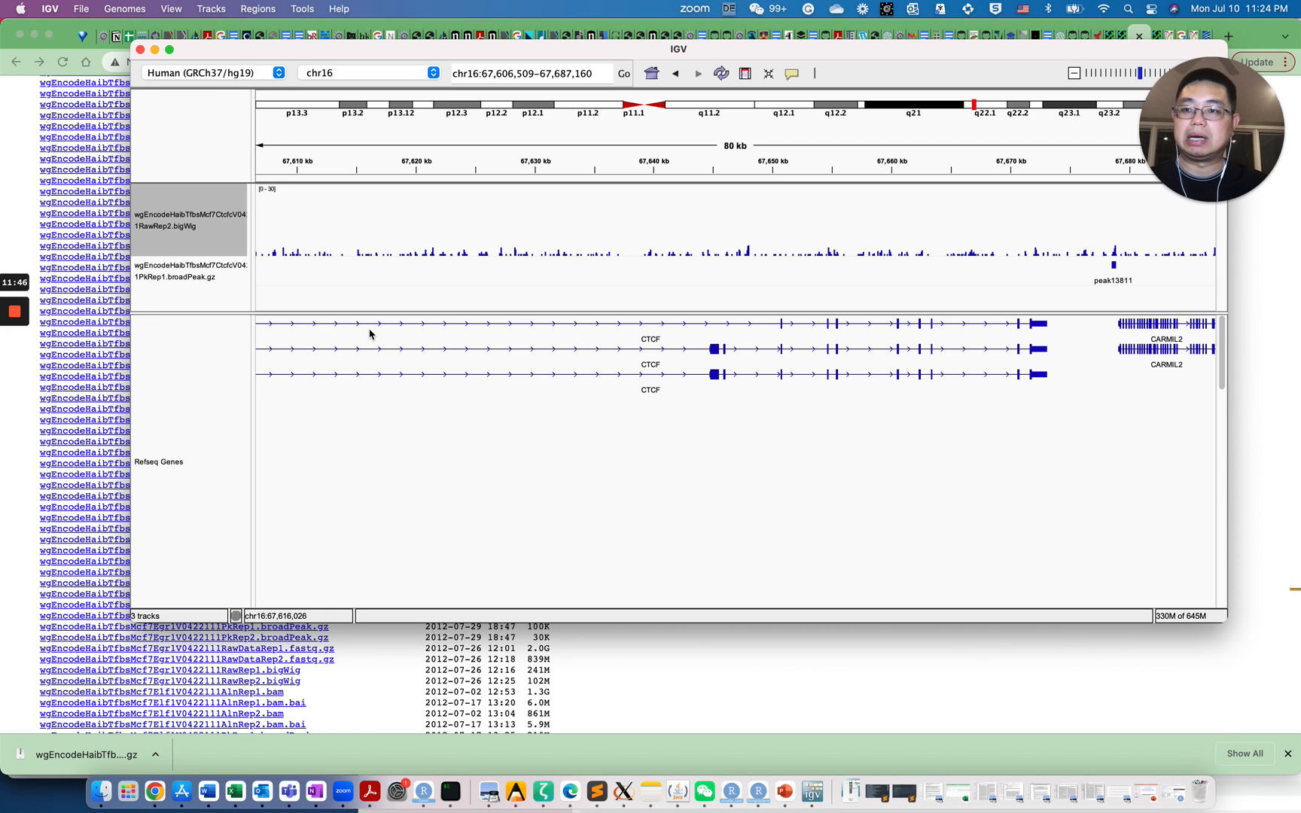
Return to the UCSC Genome Browser at VEGFA and scroll through its CTCF tracks and Regulation groups
left_click(27, 190)
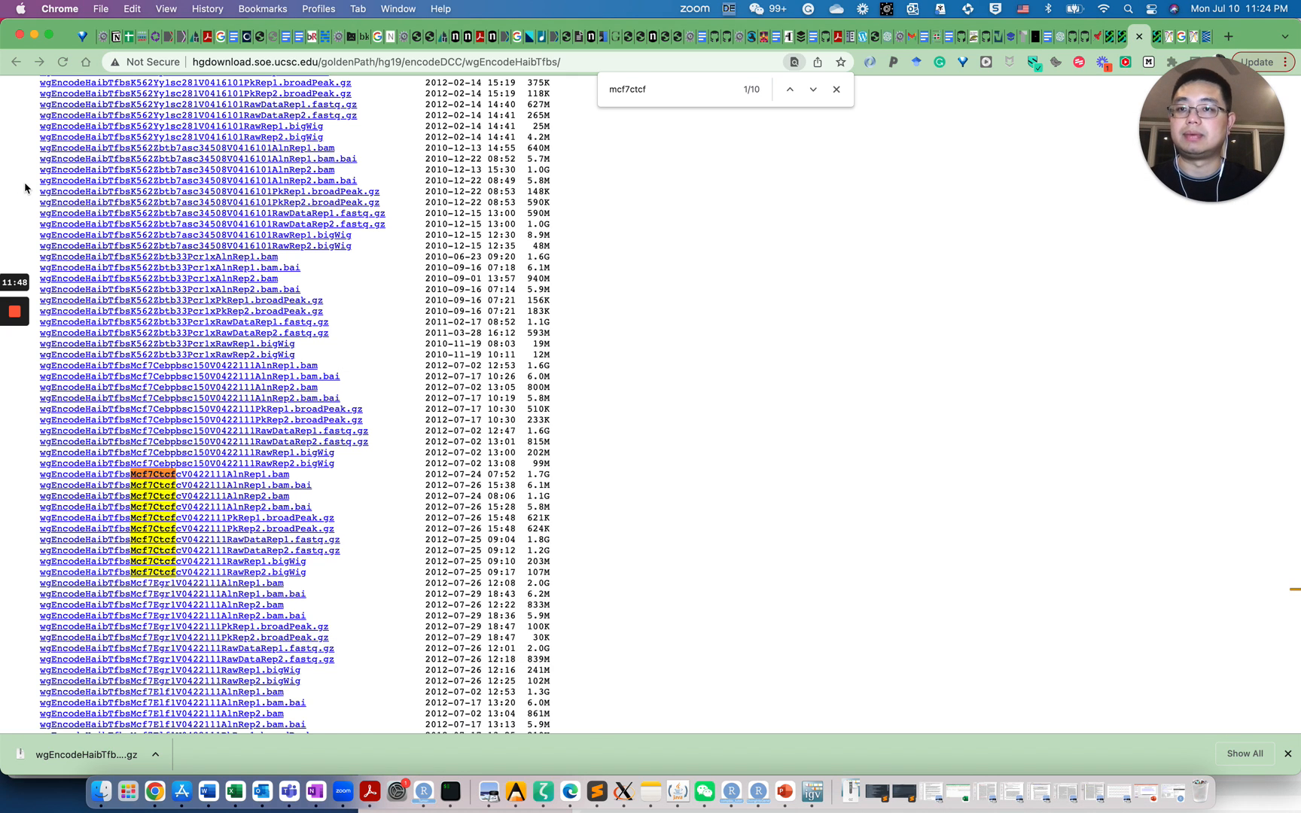
left_click(1119, 39)
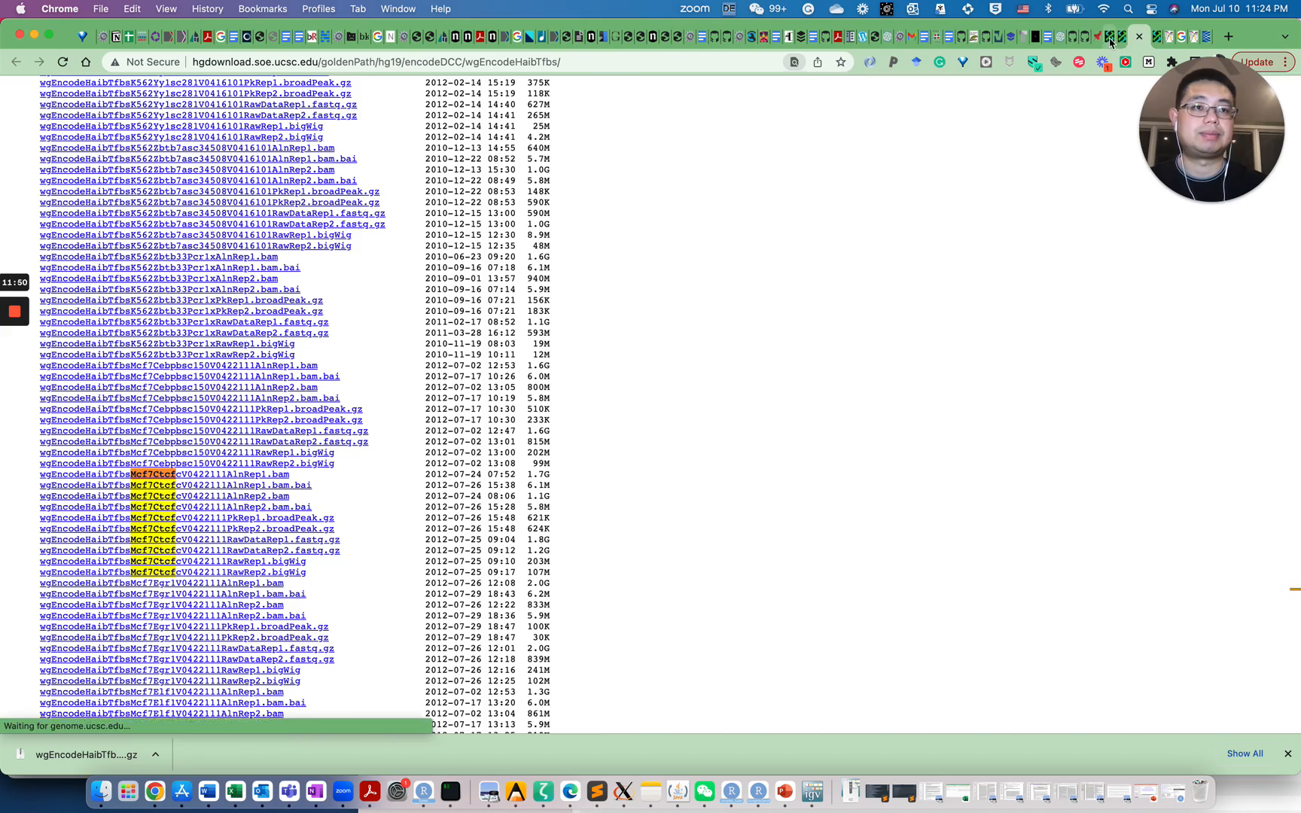
scroll(578, 446, "down", 10)
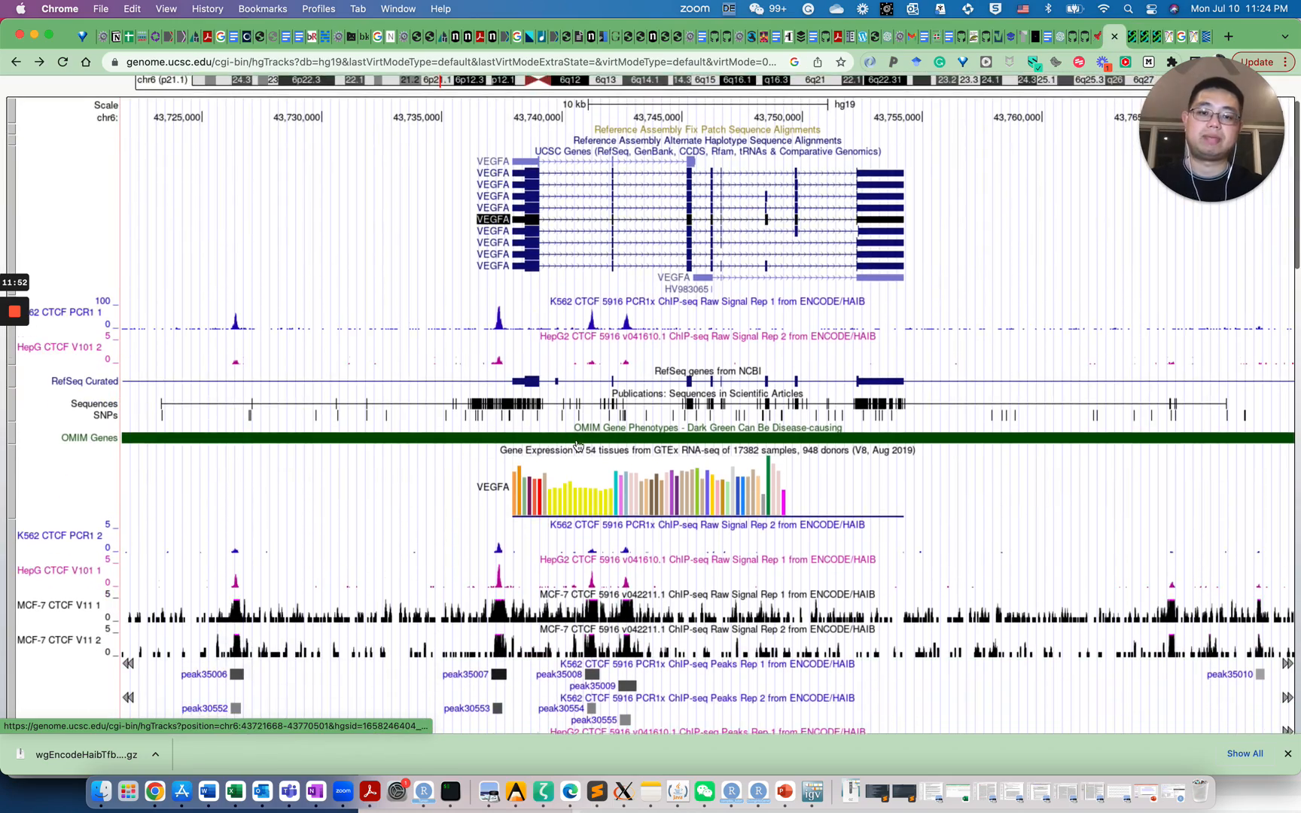
scroll(578, 446, "up", 10)
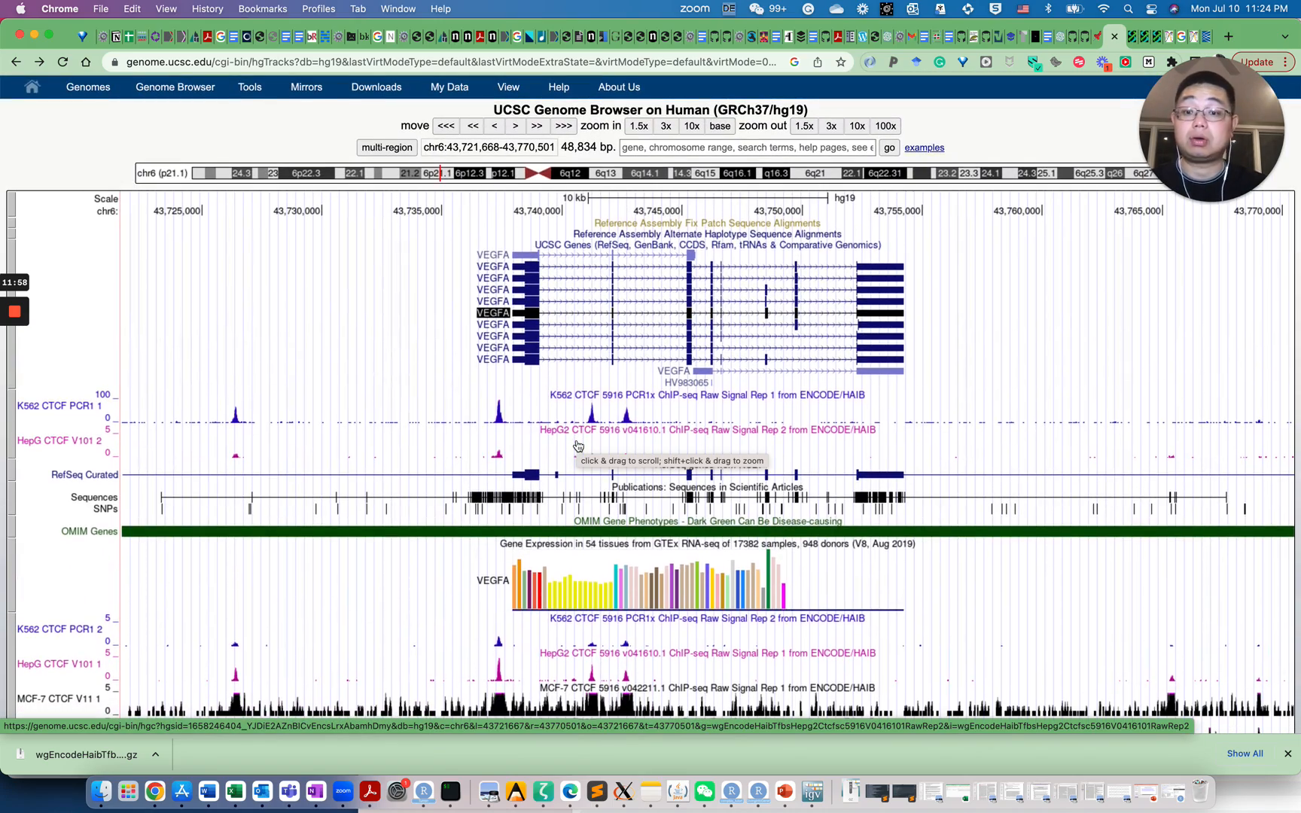
scroll(578, 446, "down", 20)
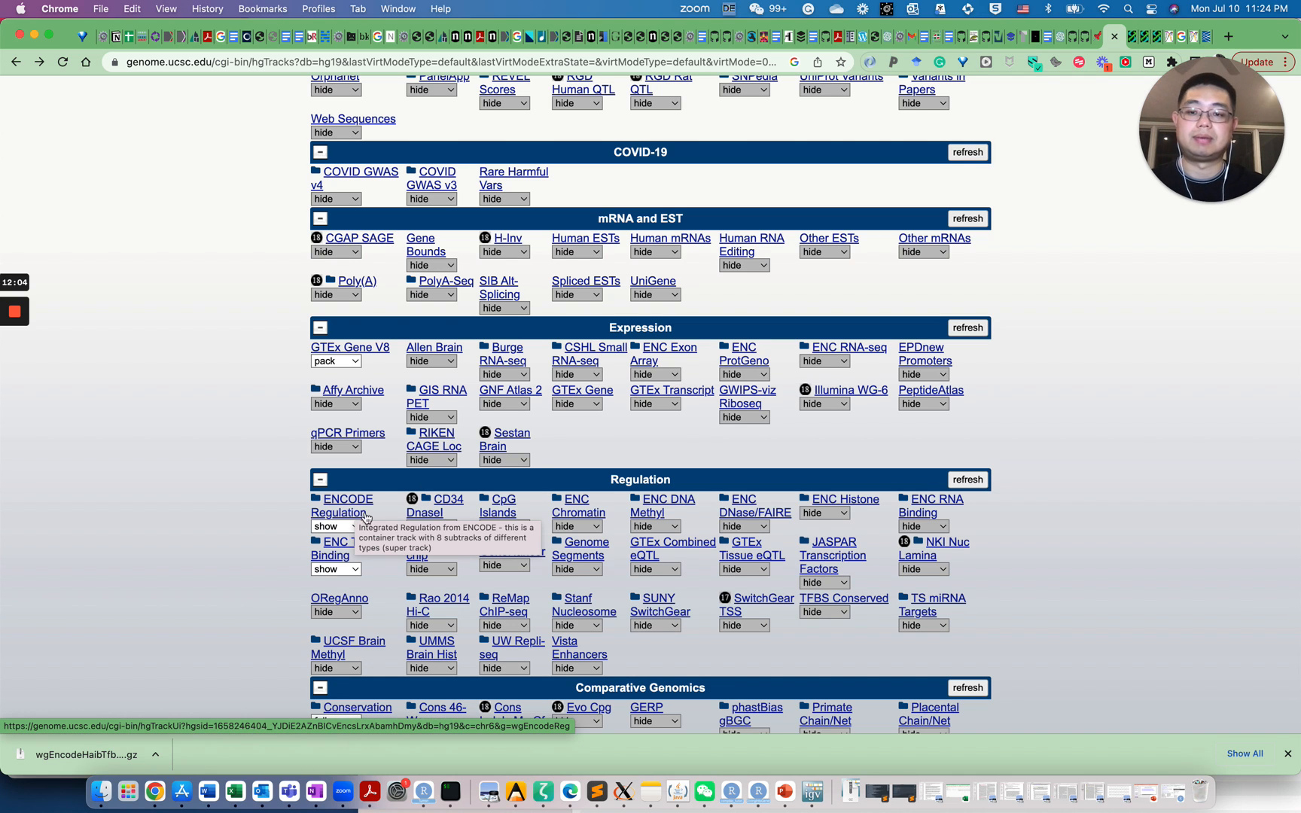
scroll(369, 563, "down", 1)
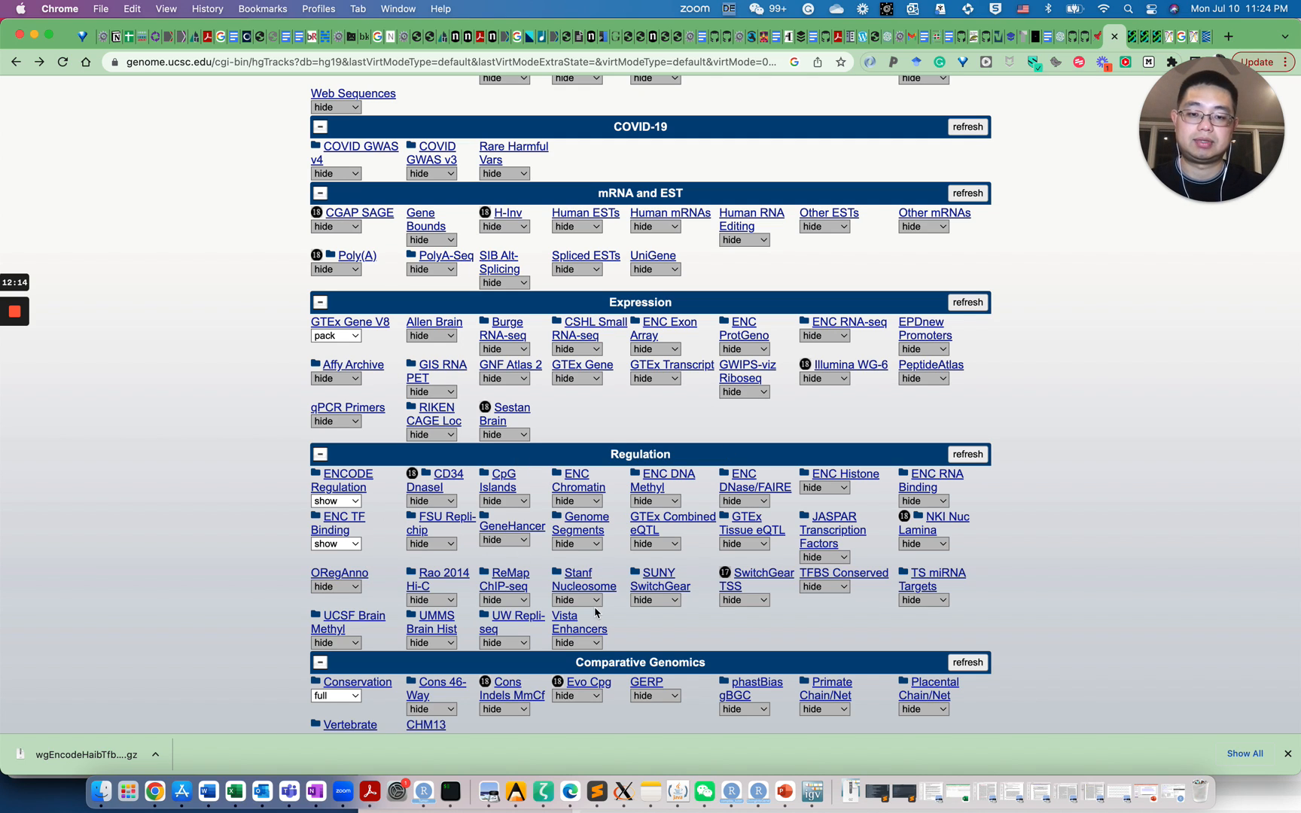
scroll(535, 520, "up", 2)
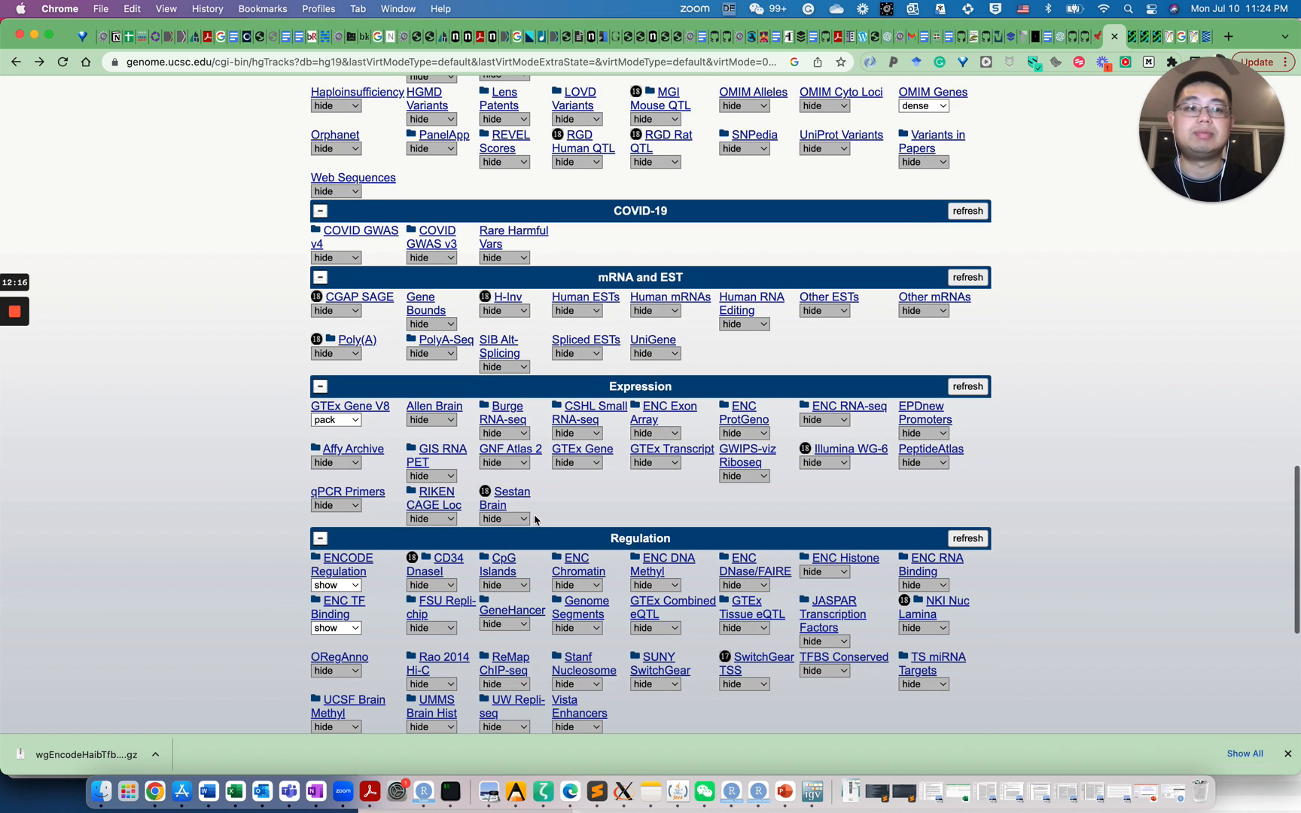